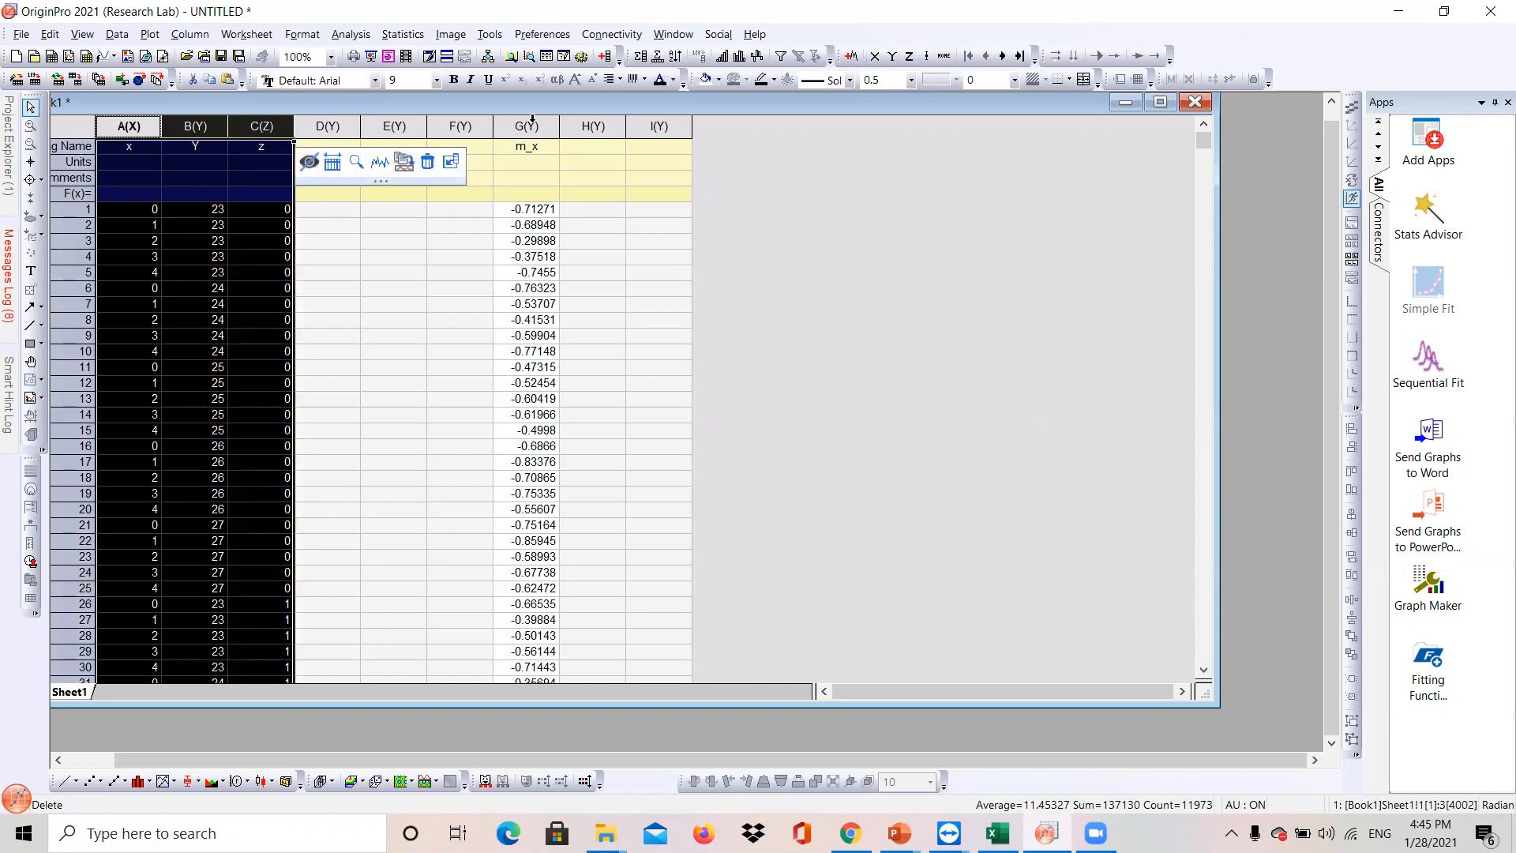
- Create a 3D scatter plot from columns A, B and C
{"action": "left_click", "coordinate": [526, 126]}
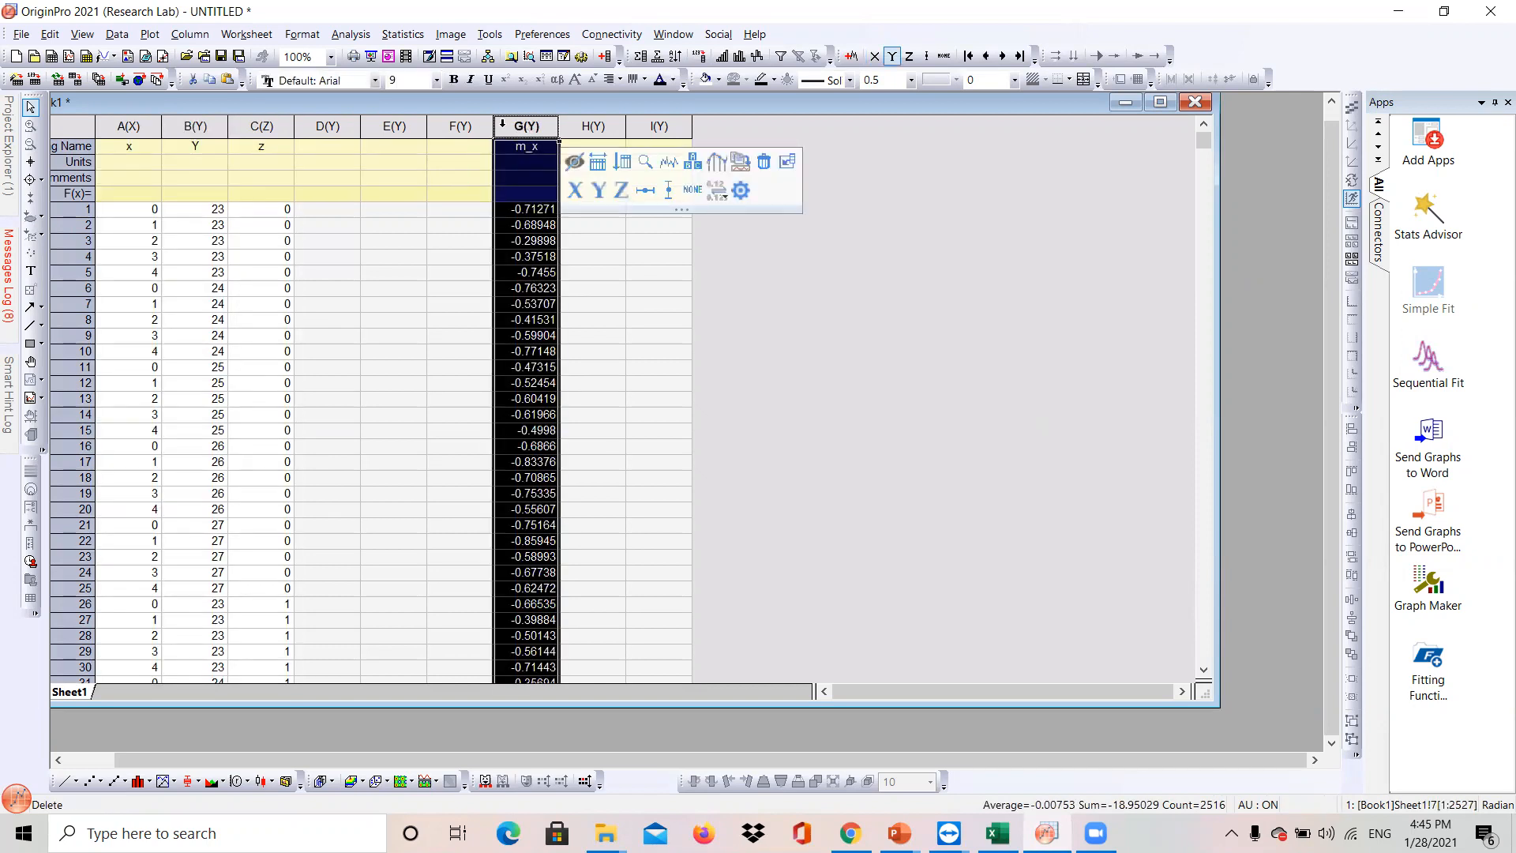
{"action": "left_click_drag", "start_coordinate": [156, 129], "coordinate": [260, 129]}
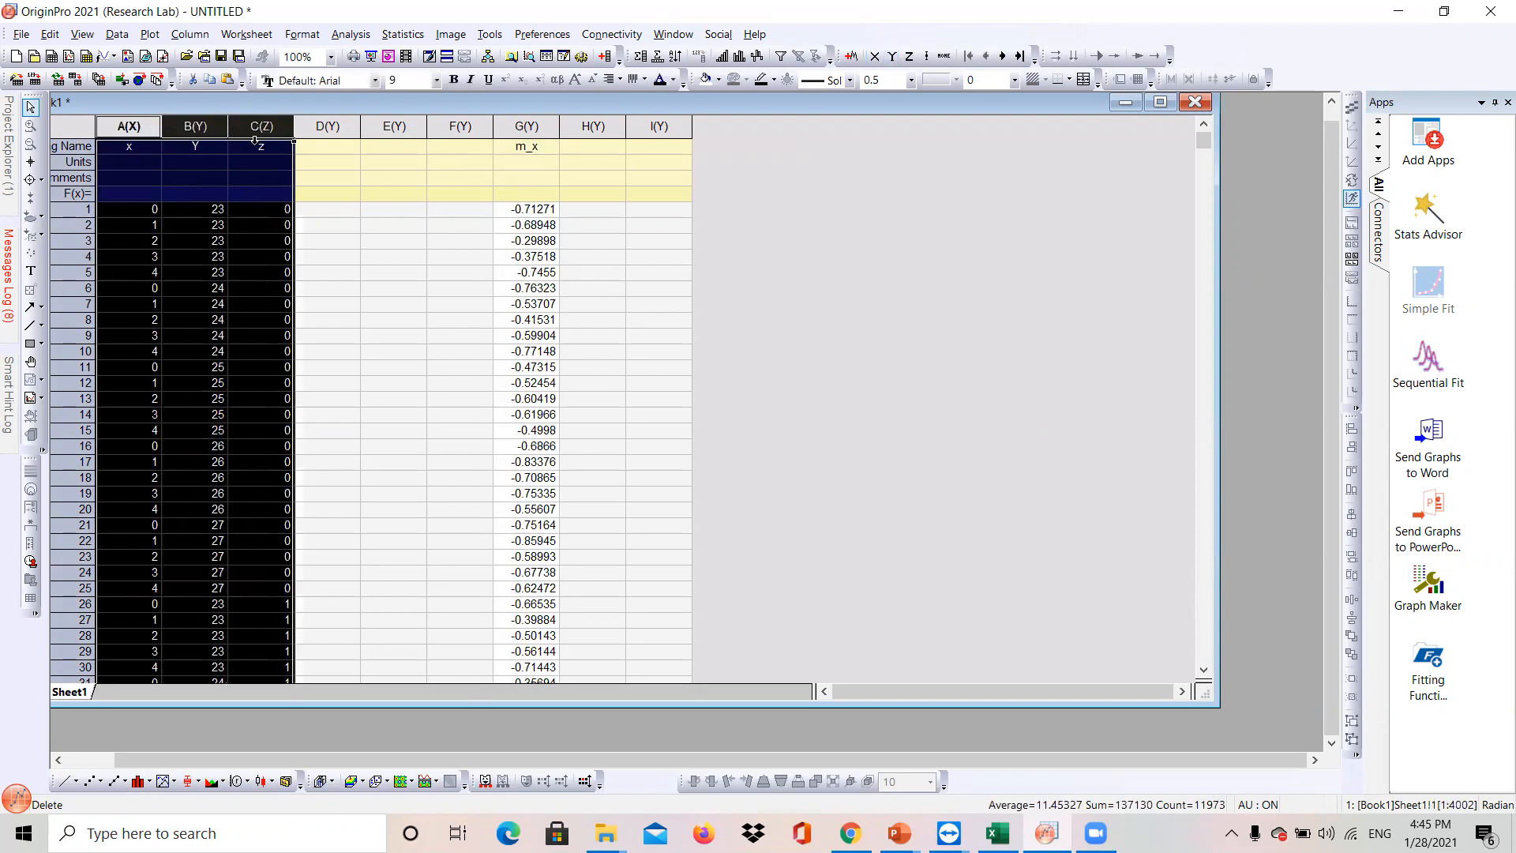
{"action": "right_click", "coordinate": [261, 152]}
{"action": "mouse_move", "coordinate": [316, 158]}
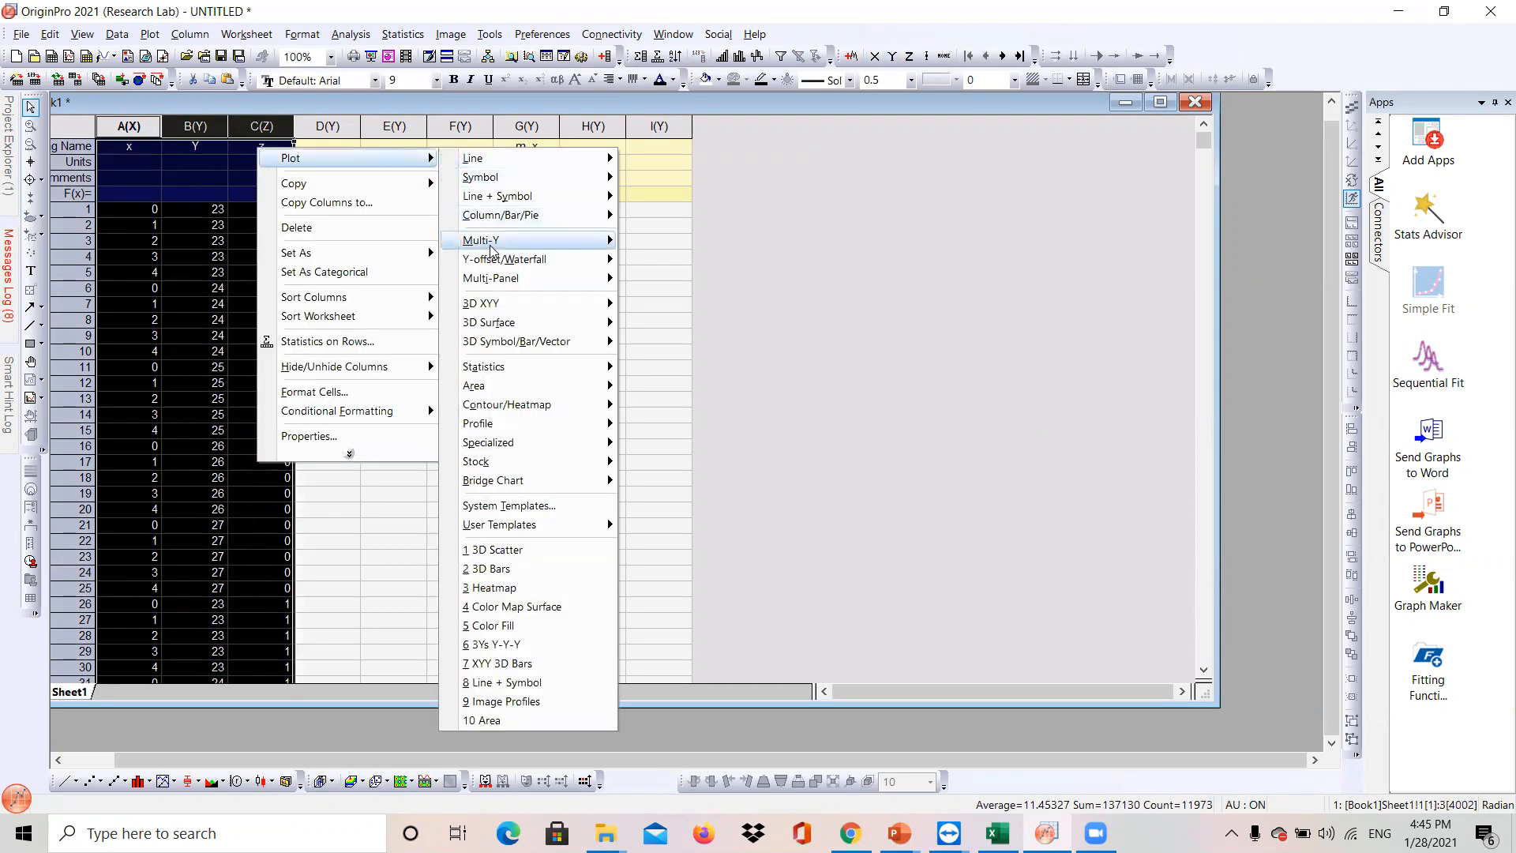
{"action": "mouse_move", "coordinate": [550, 308]}
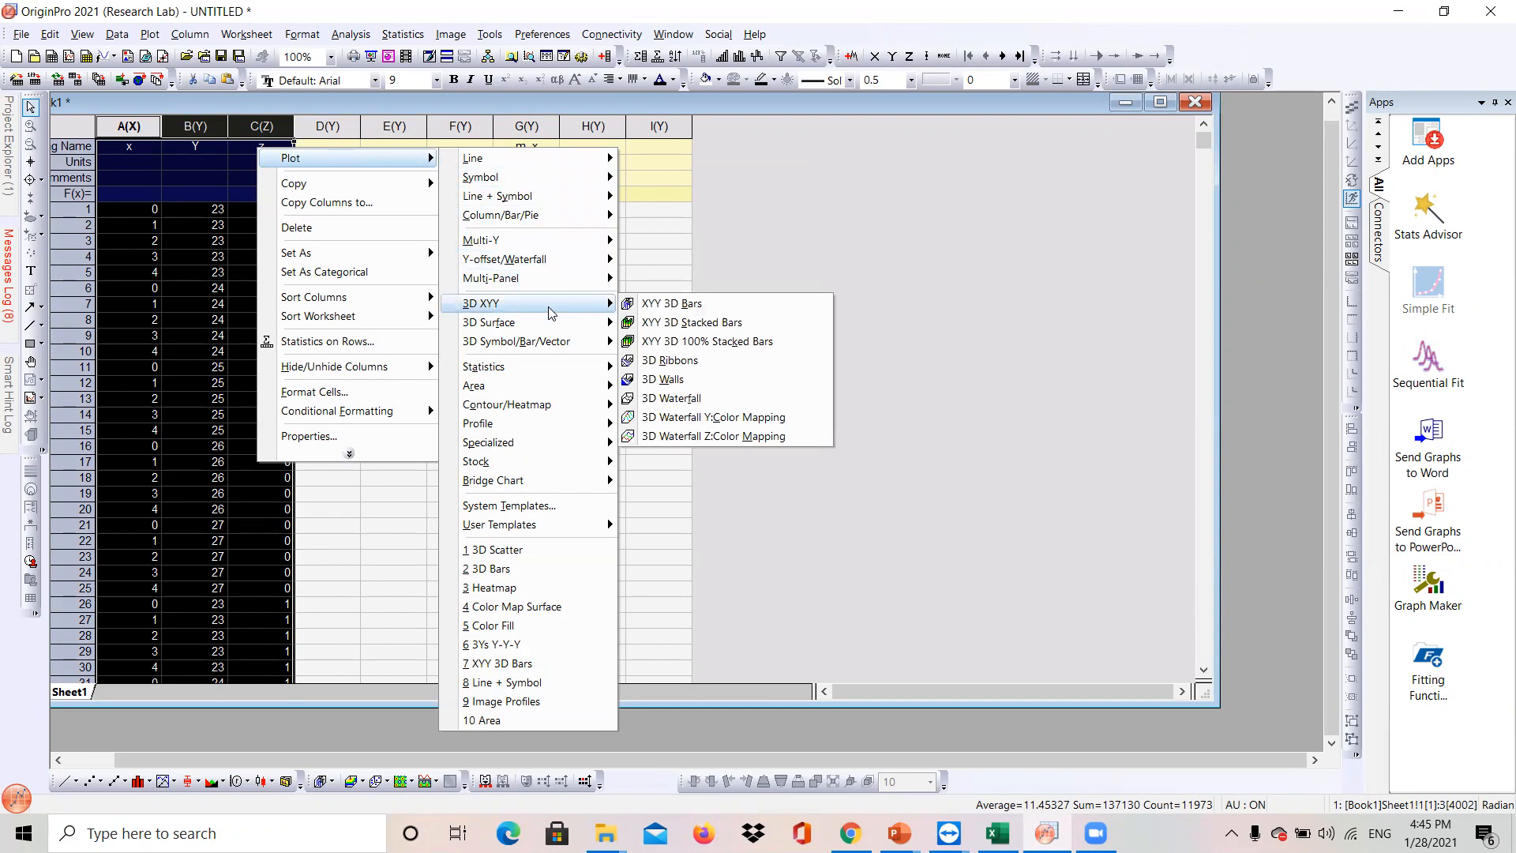
{"action": "mouse_move", "coordinate": [556, 348]}
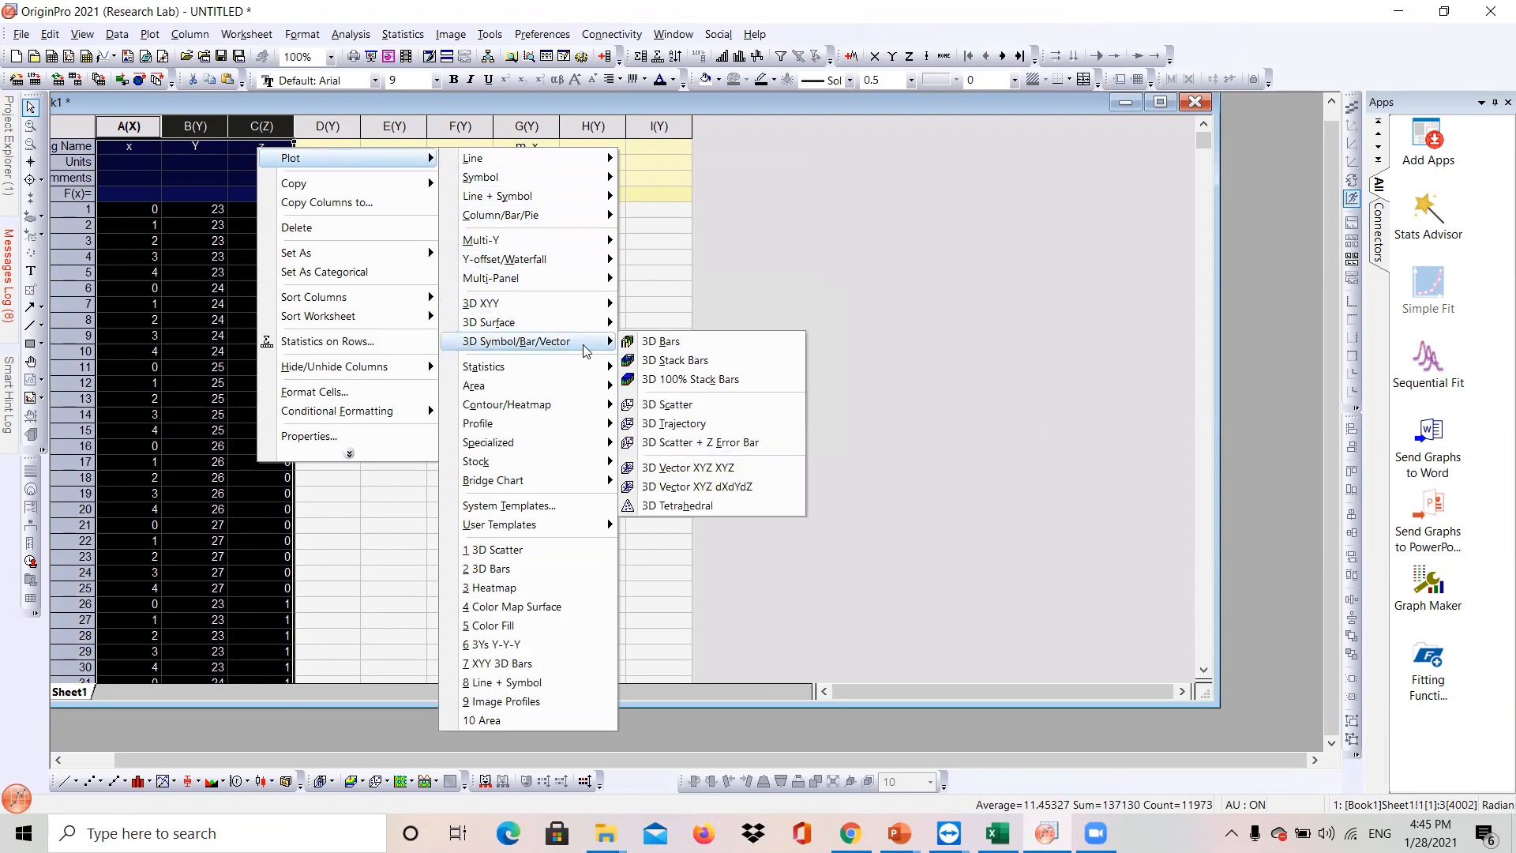
{"action": "left_click", "coordinate": [666, 404]}
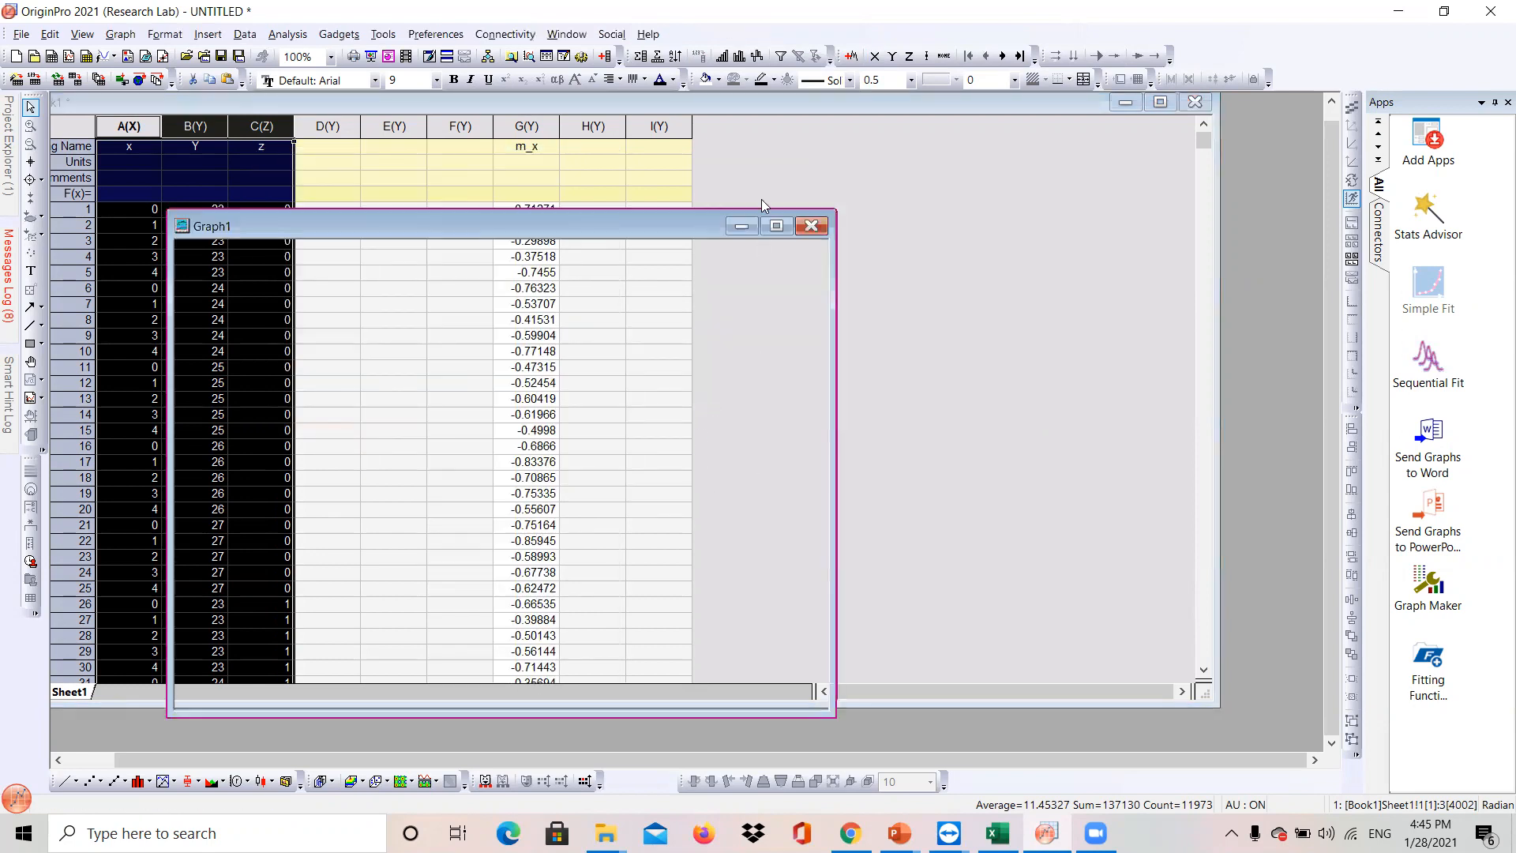
- Color the scatter symbols by points using color mapping on column G (m_x) and apply the setting
{"action": "left_click_drag", "start_coordinate": [627, 227], "coordinate": [1155, 179]}
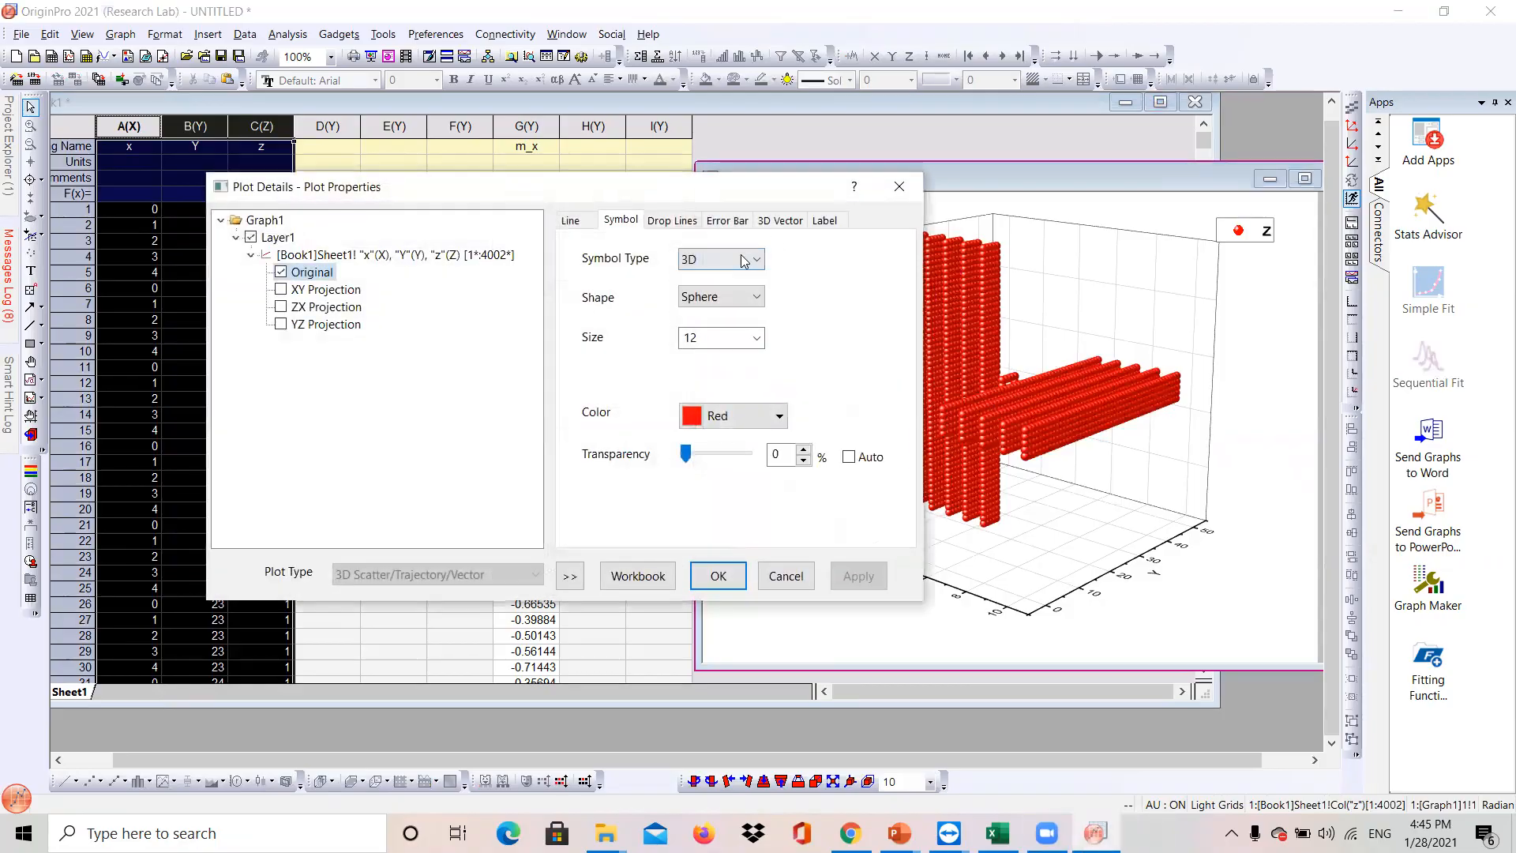
{"action": "left_click", "coordinate": [735, 417]}
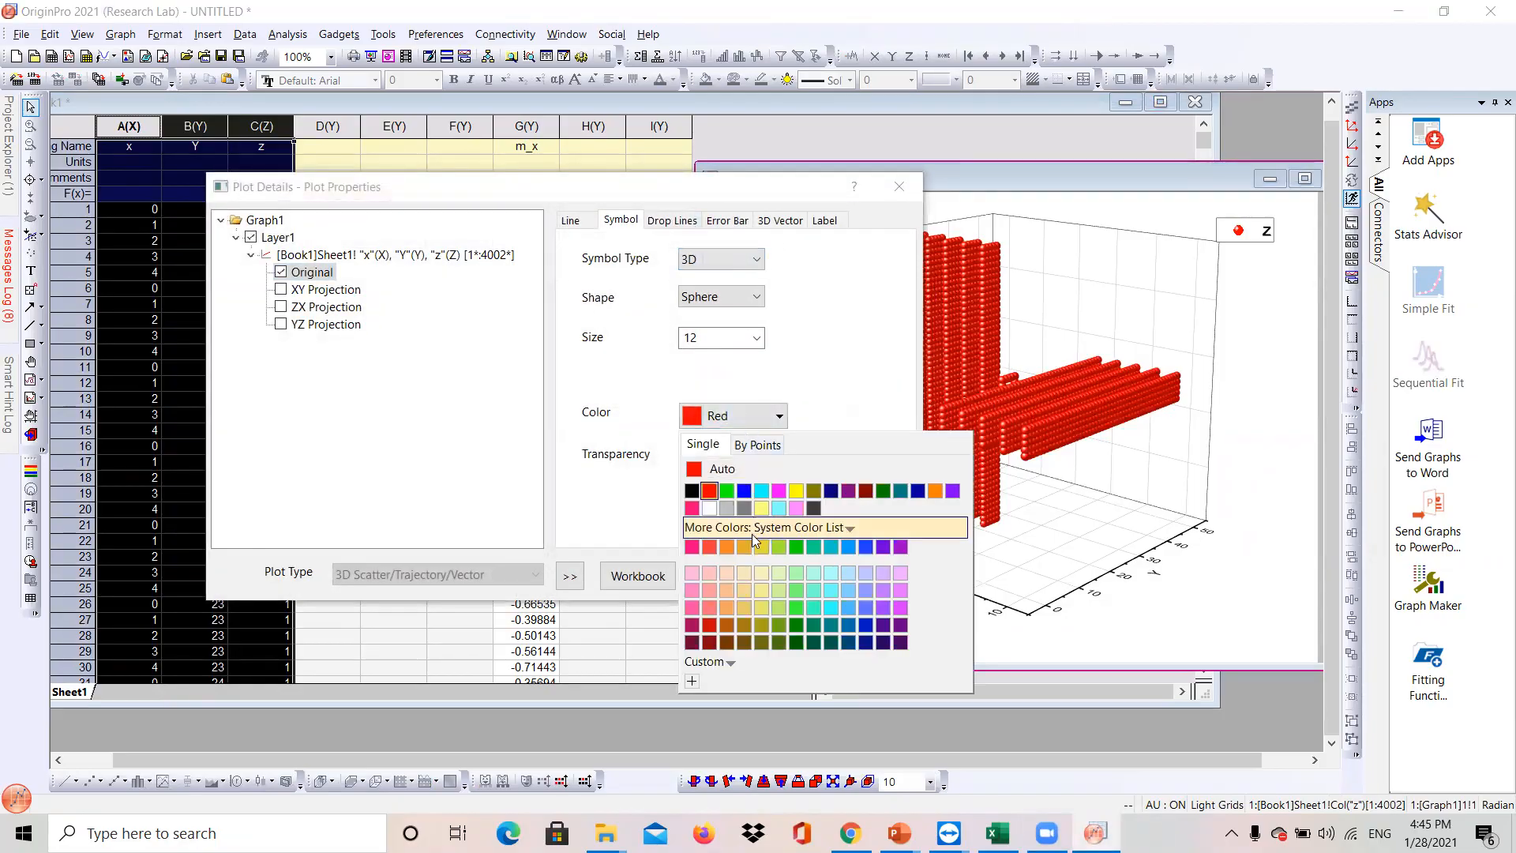
{"action": "left_click", "coordinate": [750, 446]}
{"action": "mouse_move", "coordinate": [756, 585]}
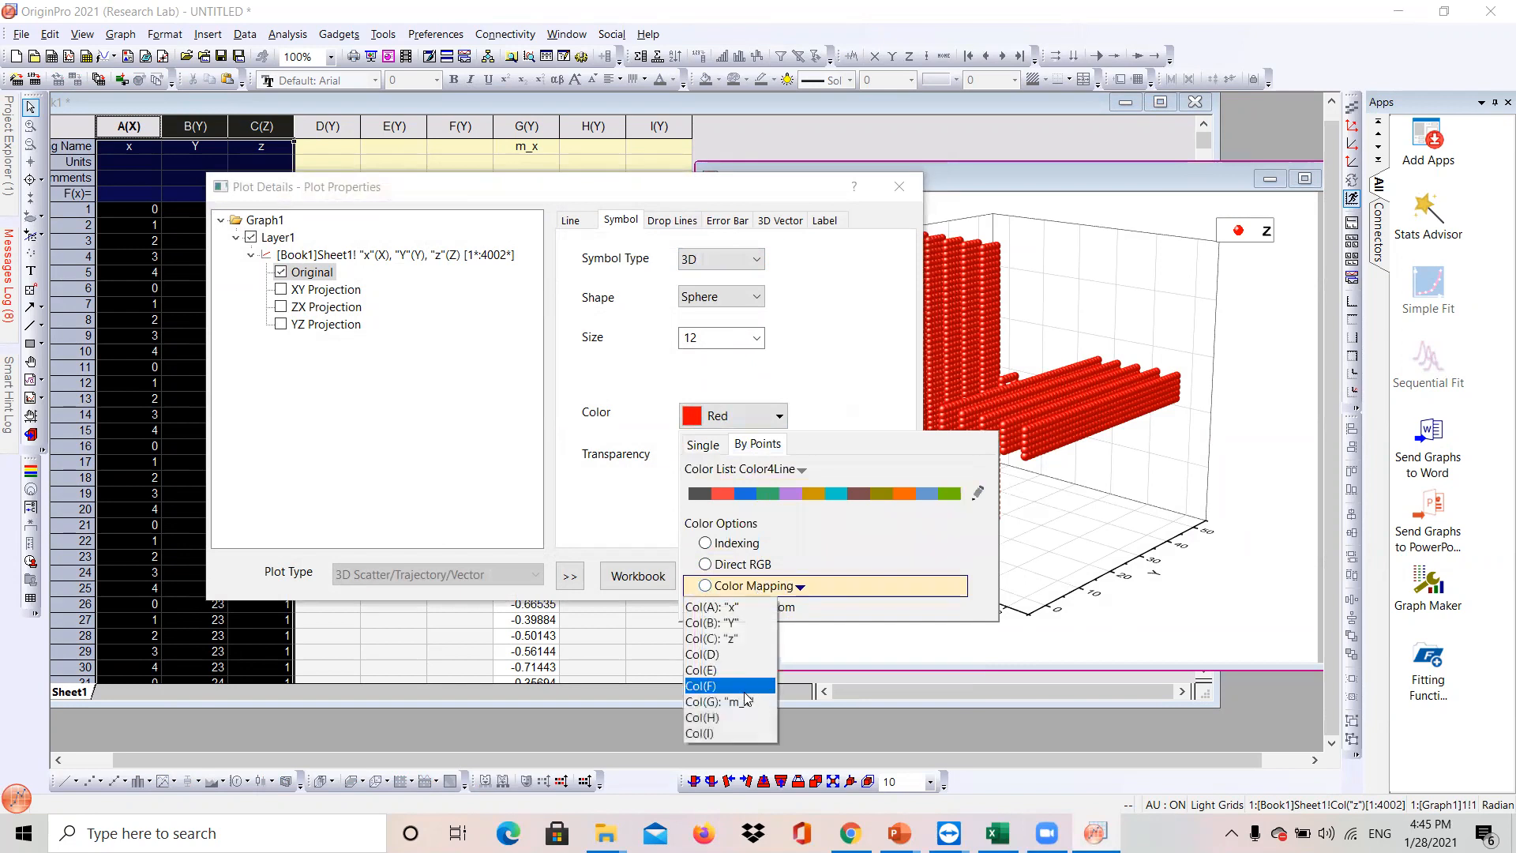
{"action": "left_click", "coordinate": [744, 702]}
{"action": "left_click", "coordinate": [858, 578]}
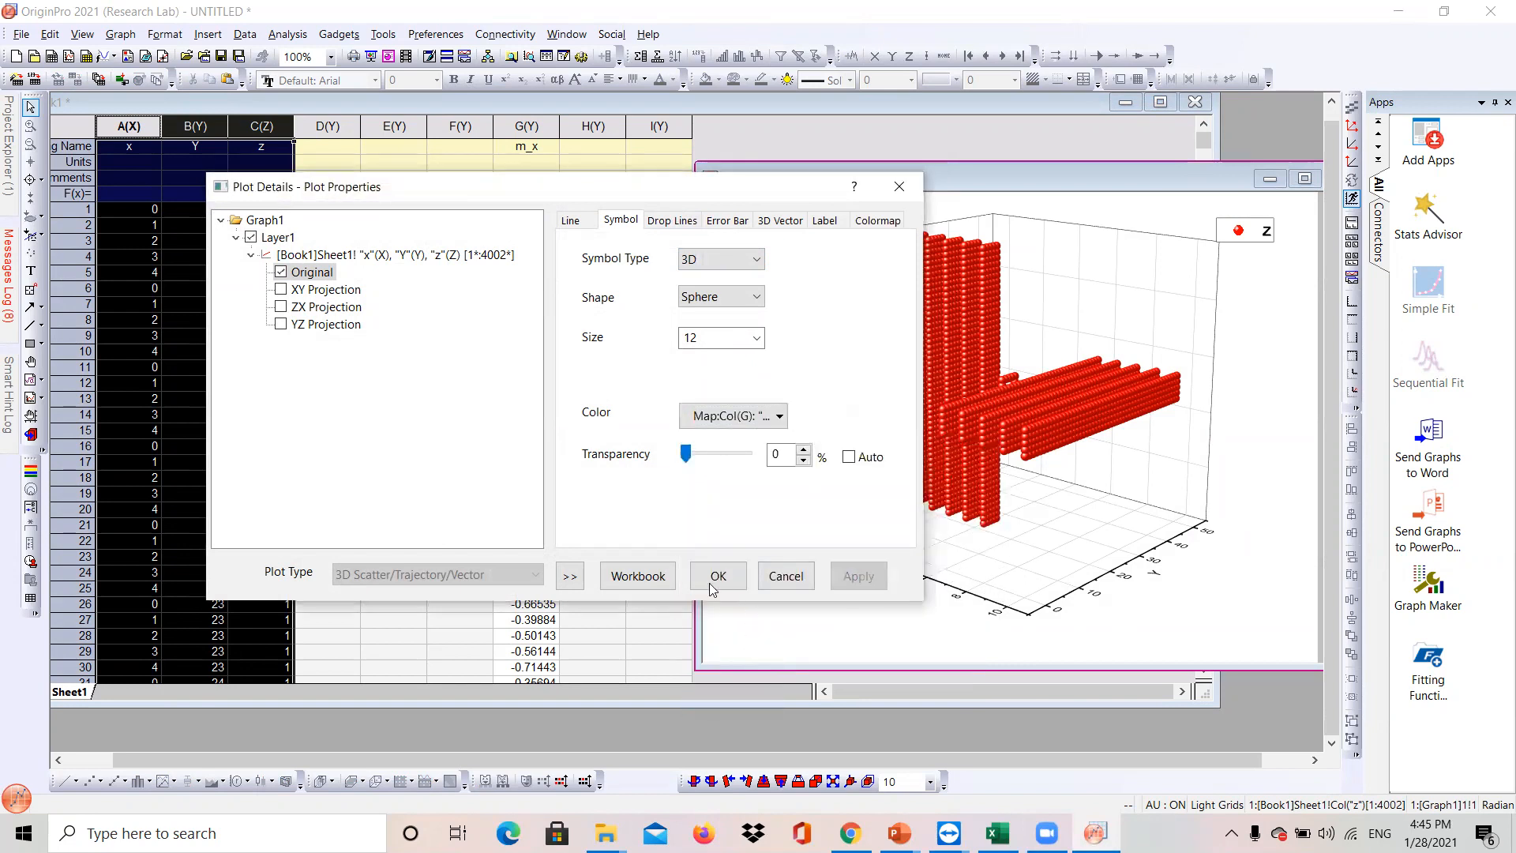
{"action": "left_click", "coordinate": [718, 577]}
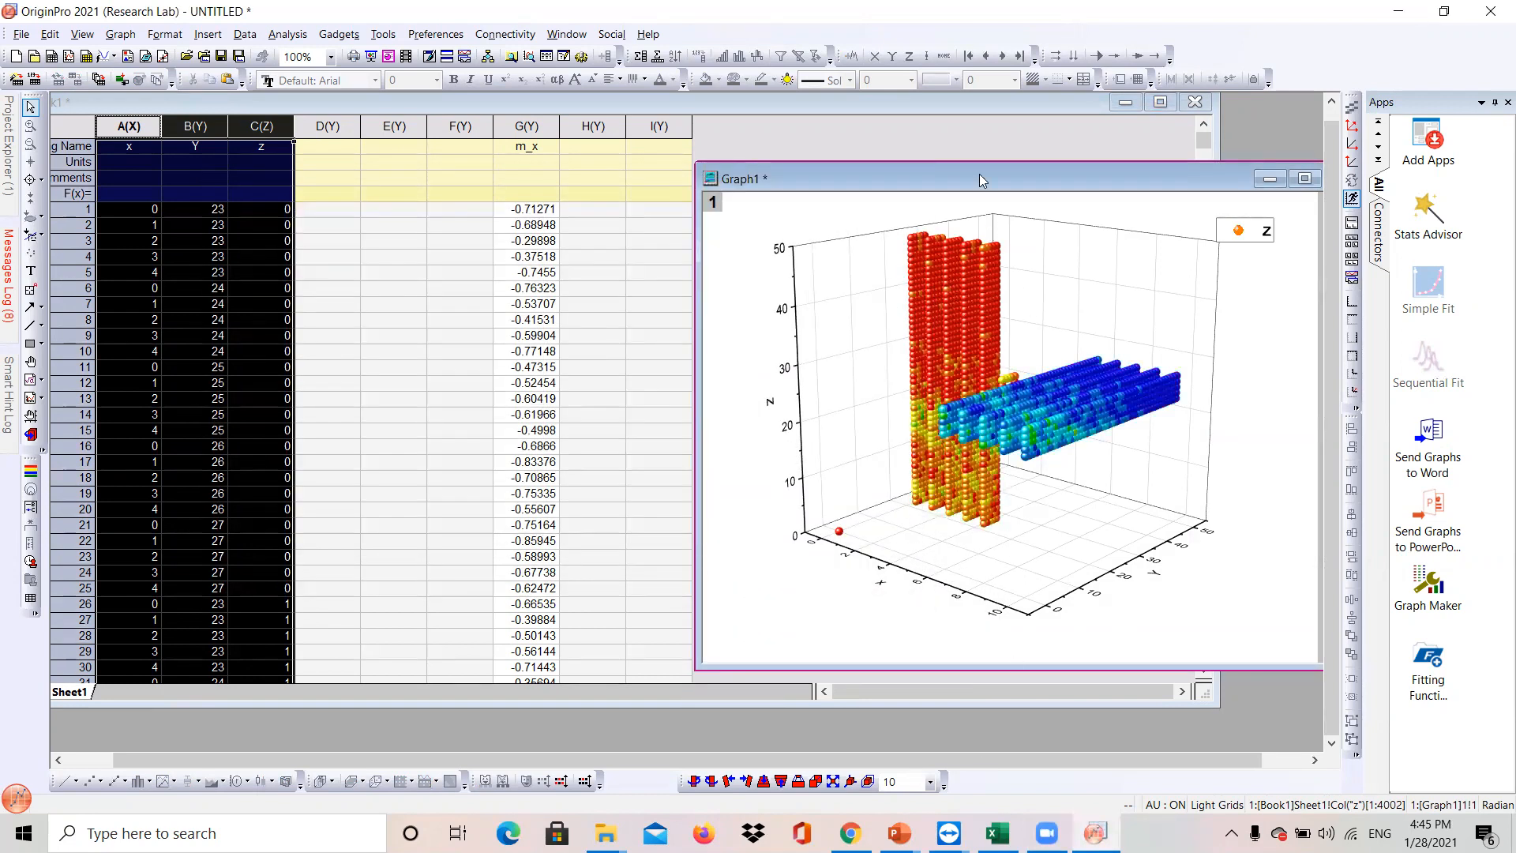
{"action": "left_click", "coordinate": [515, 130]}
{"action": "left_click", "coordinate": [515, 130]}
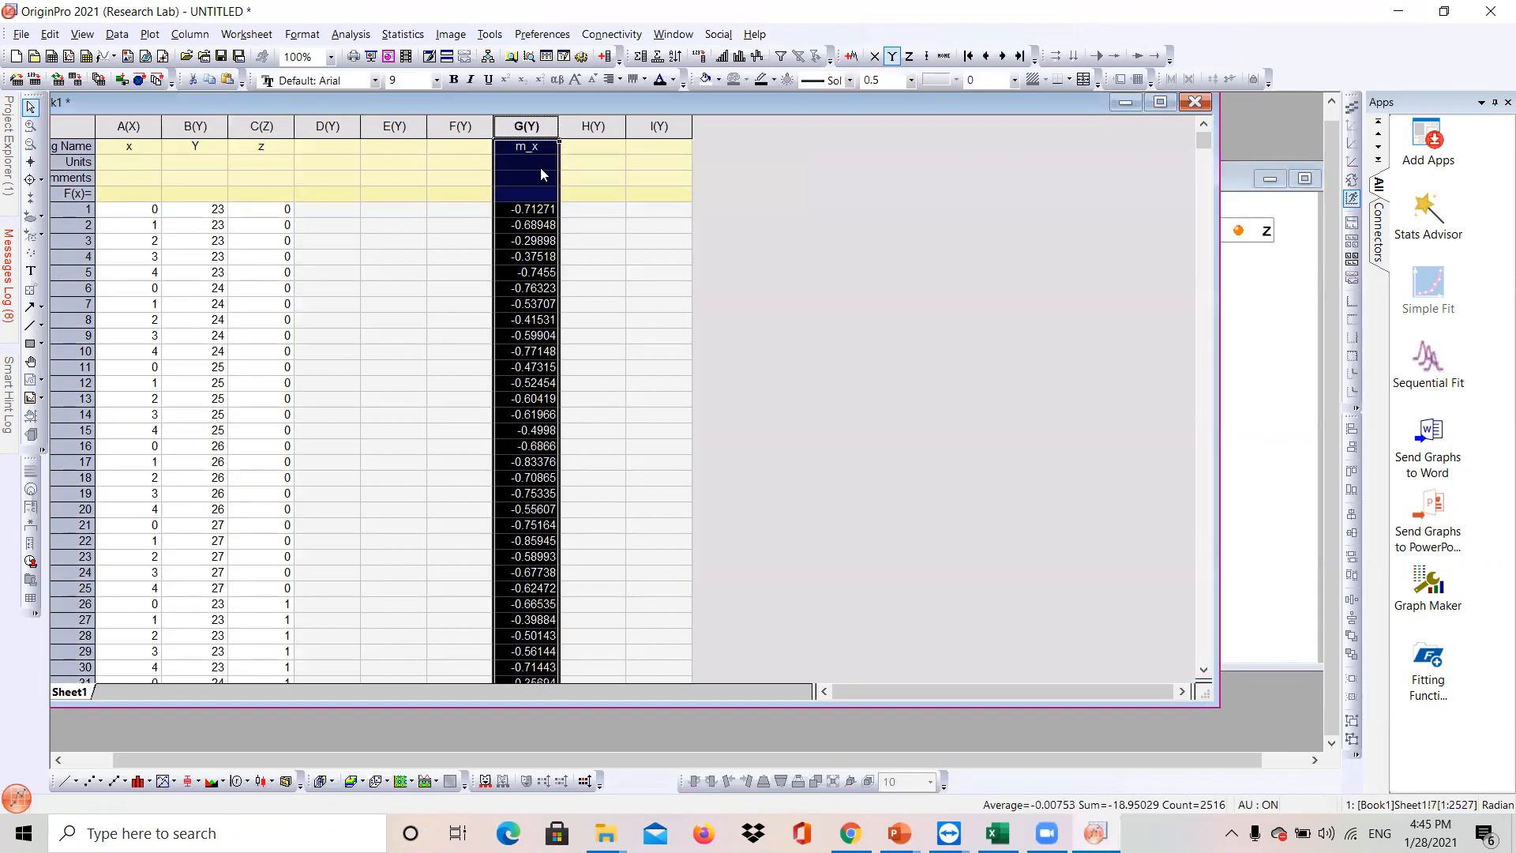
{"action": "left_click", "coordinate": [1299, 389]}
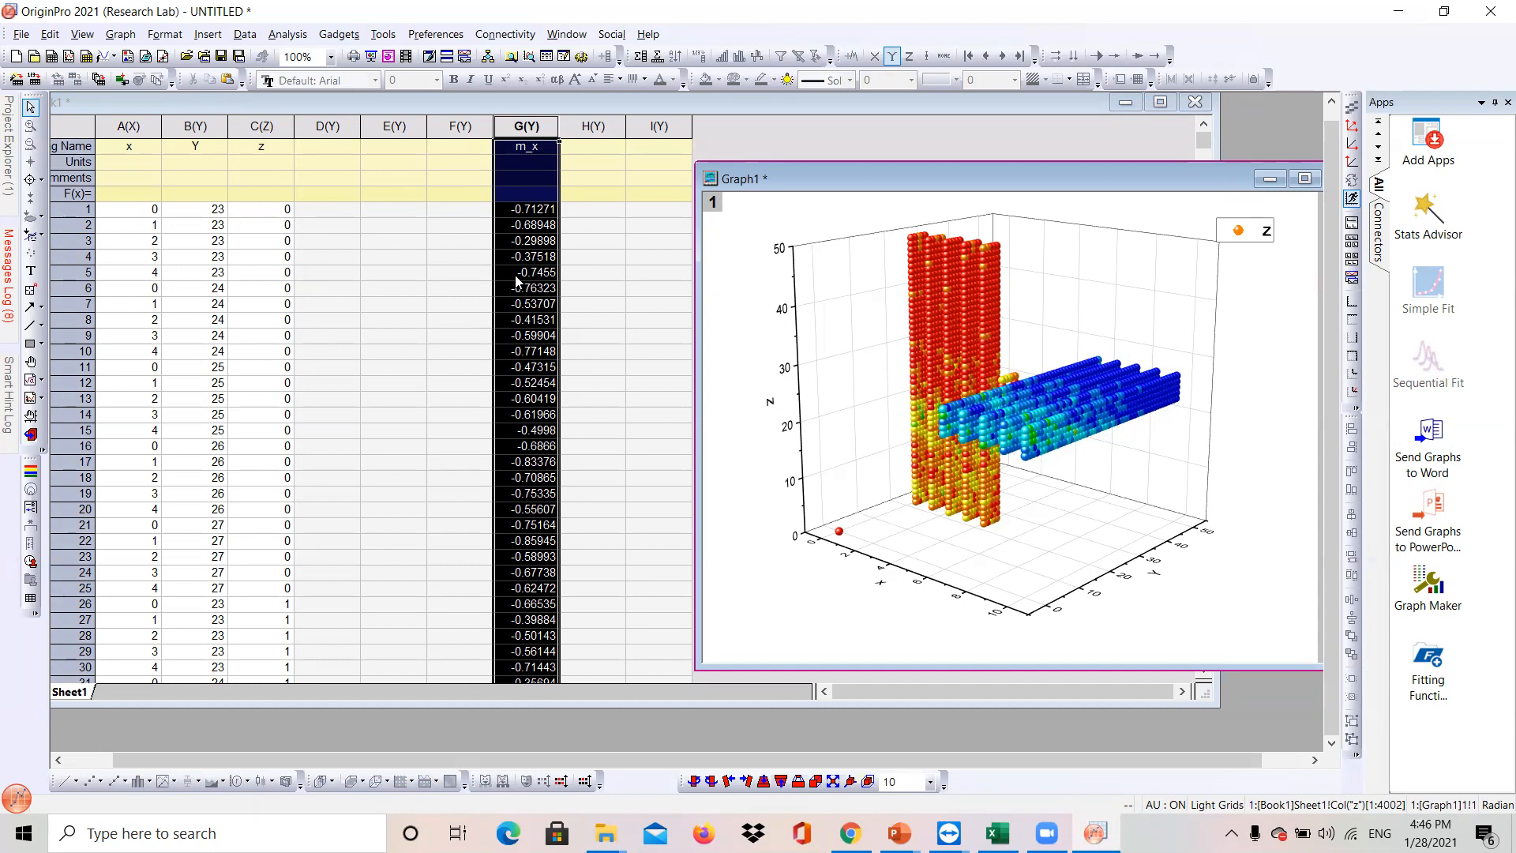
{"action": "left_click", "coordinate": [123, 126]}
{"action": "left_click_drag", "start_coordinate": [122, 126], "coordinate": [262, 127]}
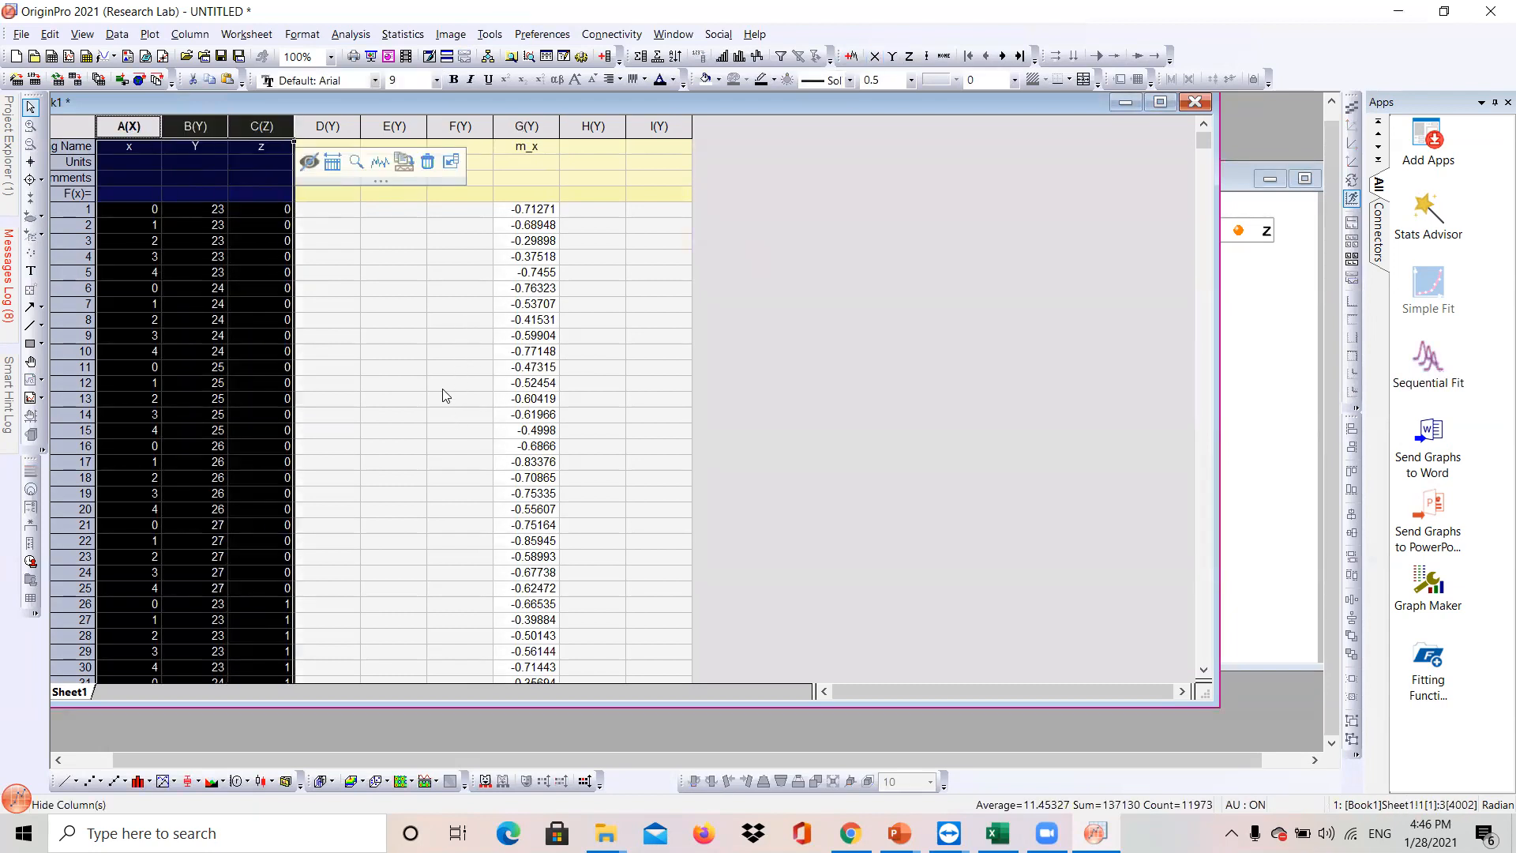
{"action": "left_click", "coordinate": [366, 356]}
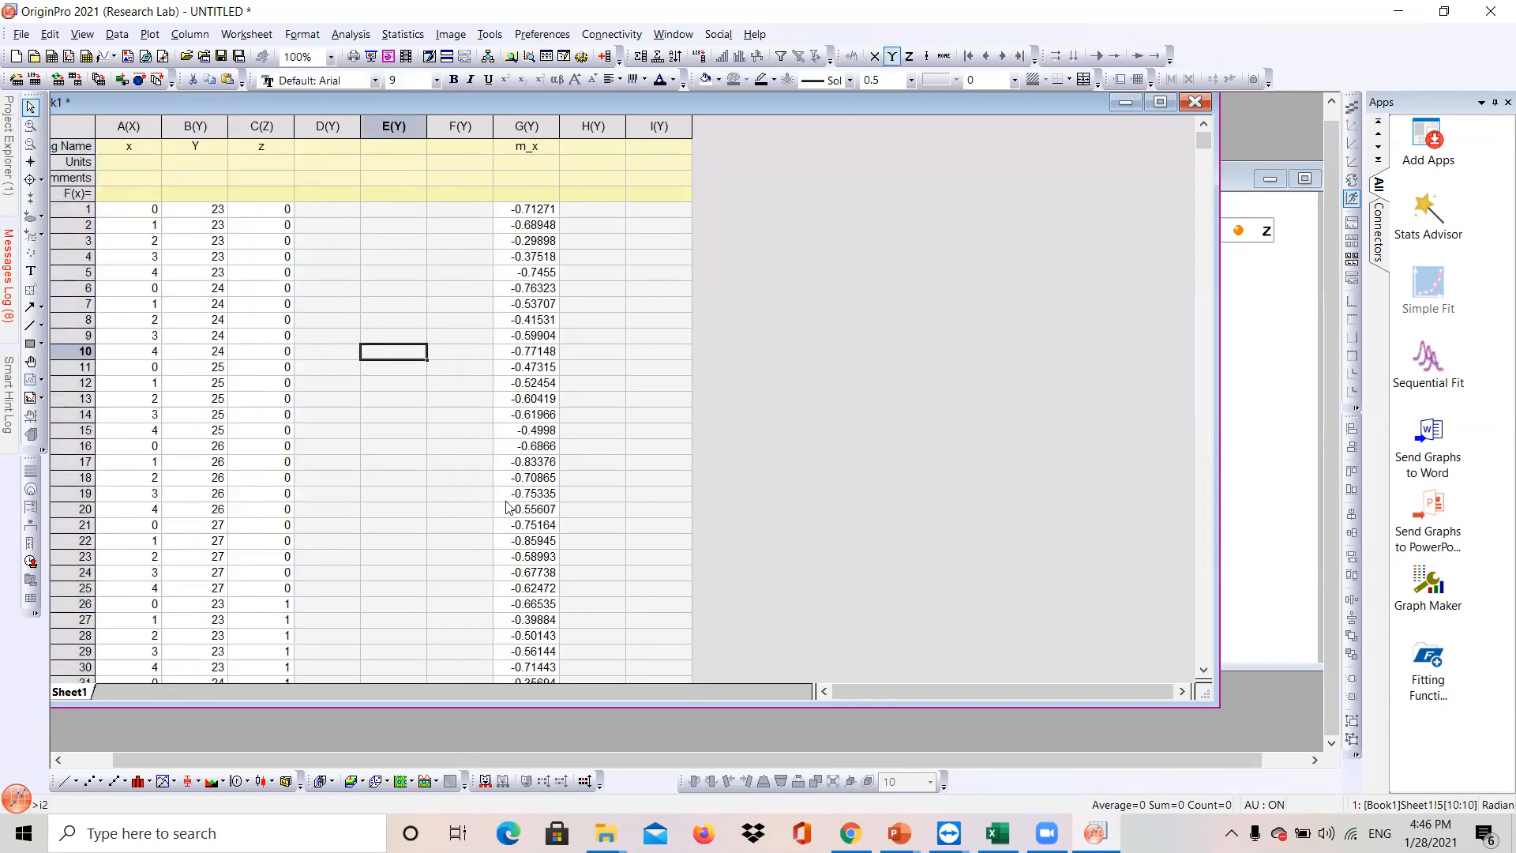
- Copy the data of columns A and B
{"action": "left_click_drag", "start_coordinate": [118, 127], "coordinate": [250, 150]}
{"action": "left_click_drag", "start_coordinate": [128, 127], "coordinate": [202, 149]}
{"action": "right_click", "coordinate": [202, 150]}
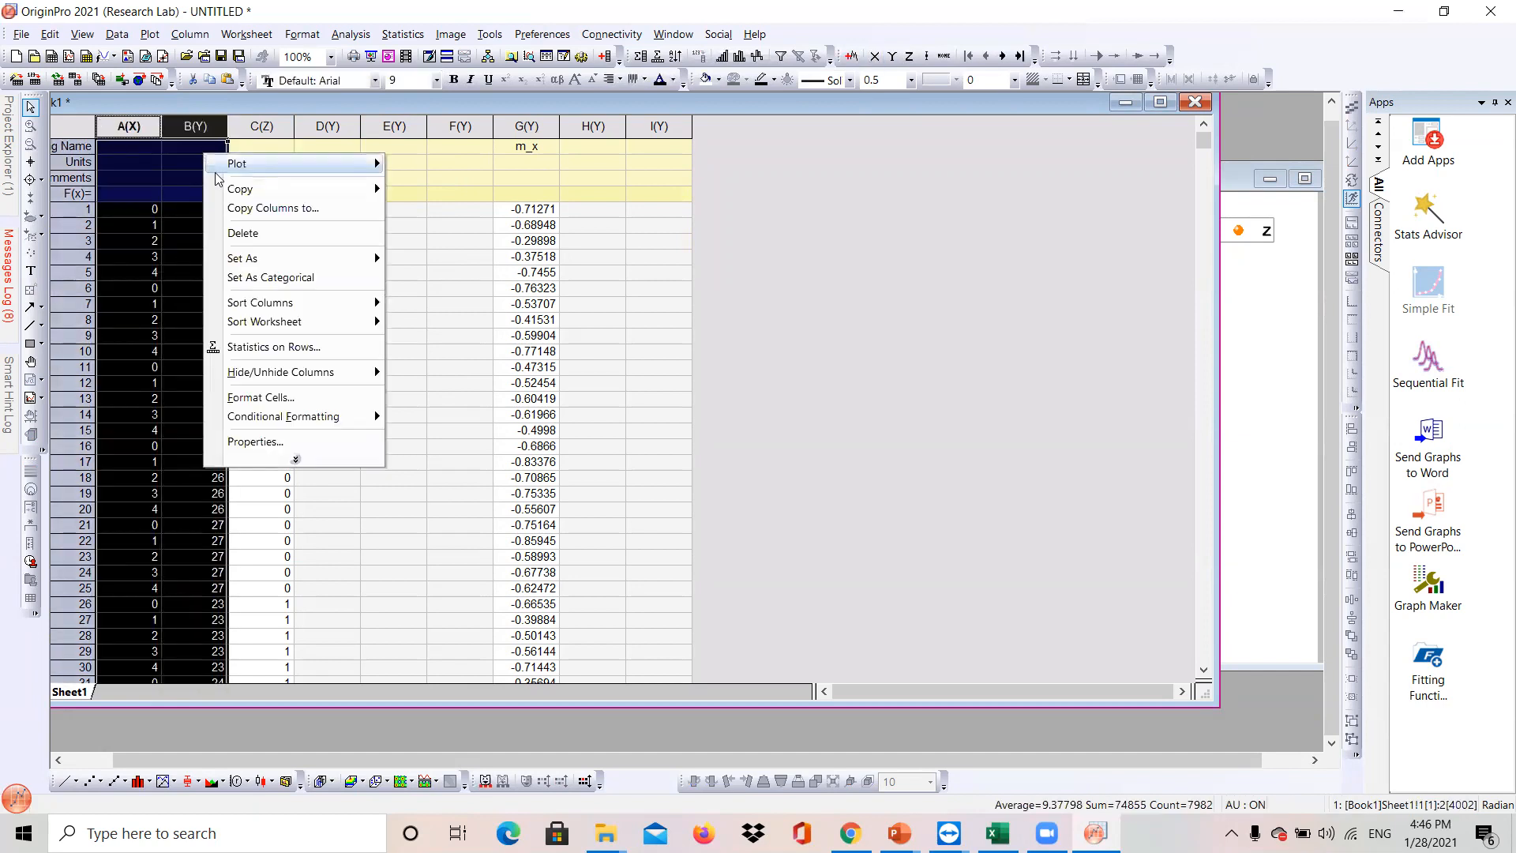
{"action": "mouse_move", "coordinate": [317, 190]}
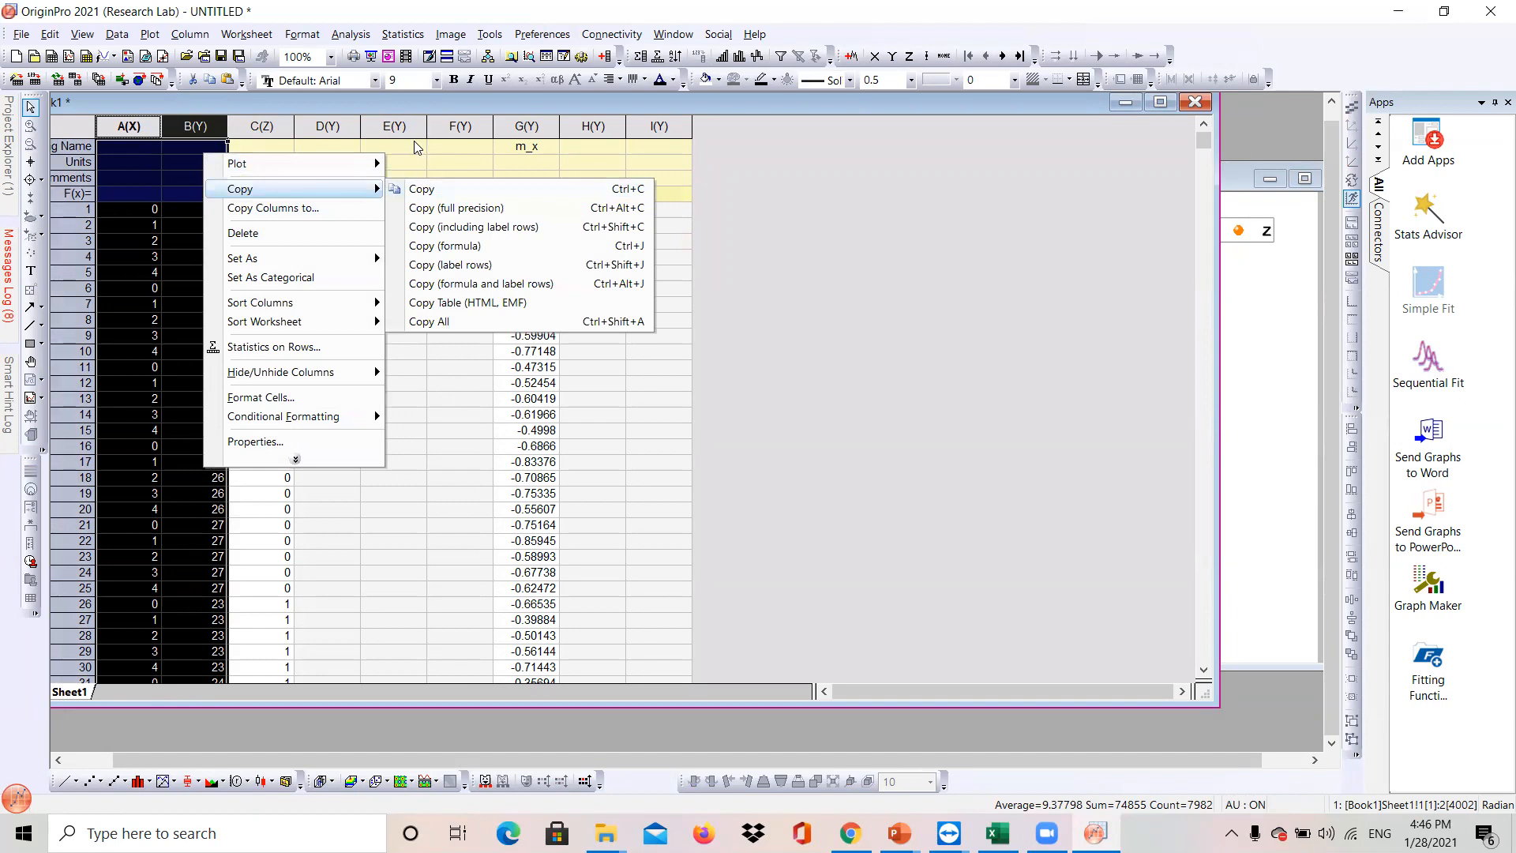
{"action": "left_click", "coordinate": [387, 190]}
{"action": "left_click", "coordinate": [341, 149]}
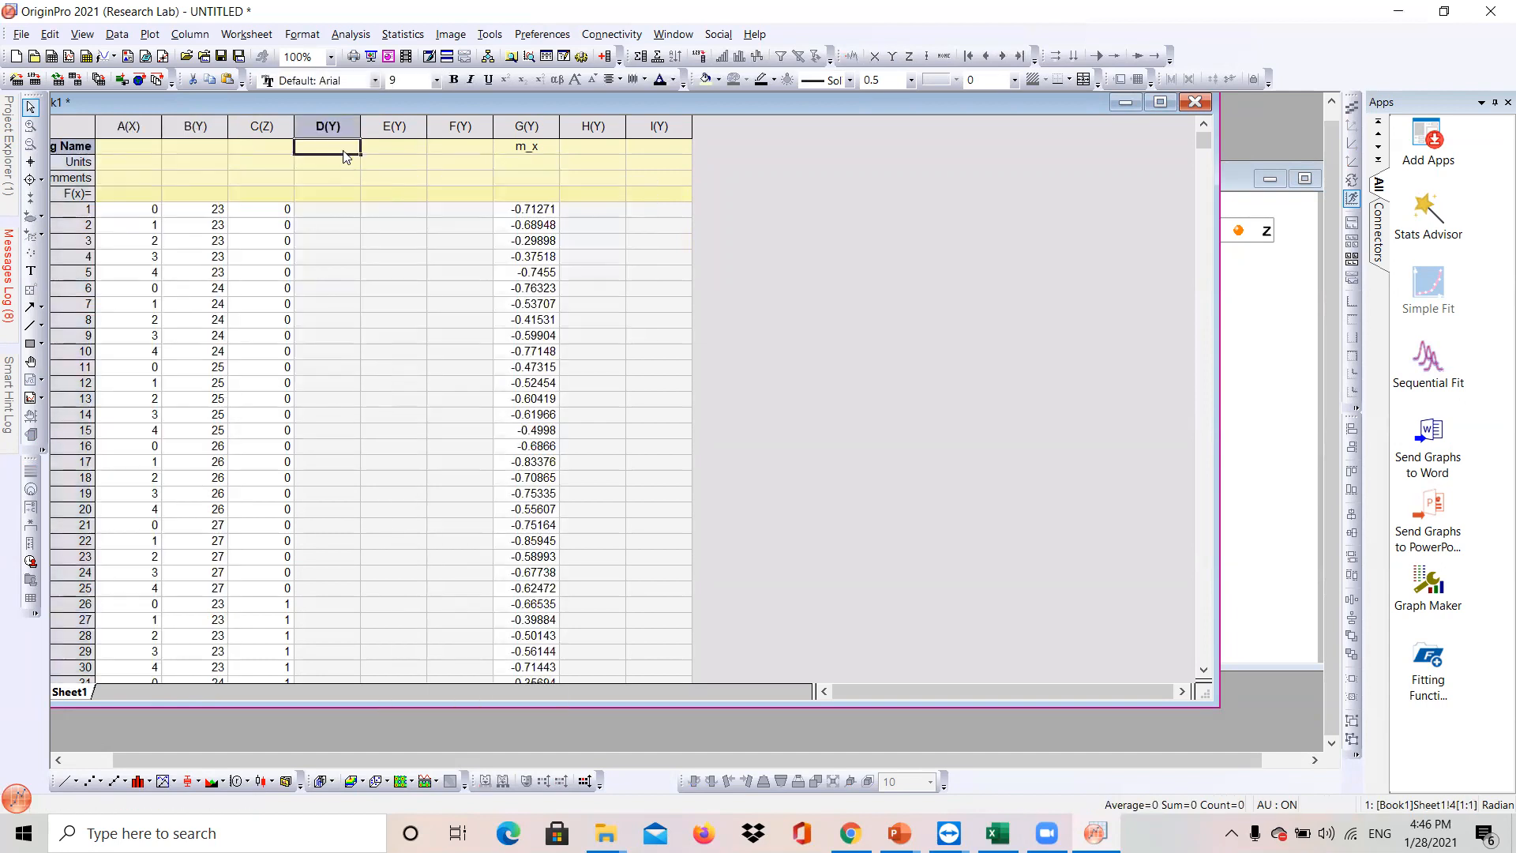
{"action": "key", "text": "ctrl+v"}
{"action": "key", "text": "ctrl+z"}
- Paste the copied columns into columns D and E starting at row 1
{"action": "left_click", "coordinate": [329, 195]}
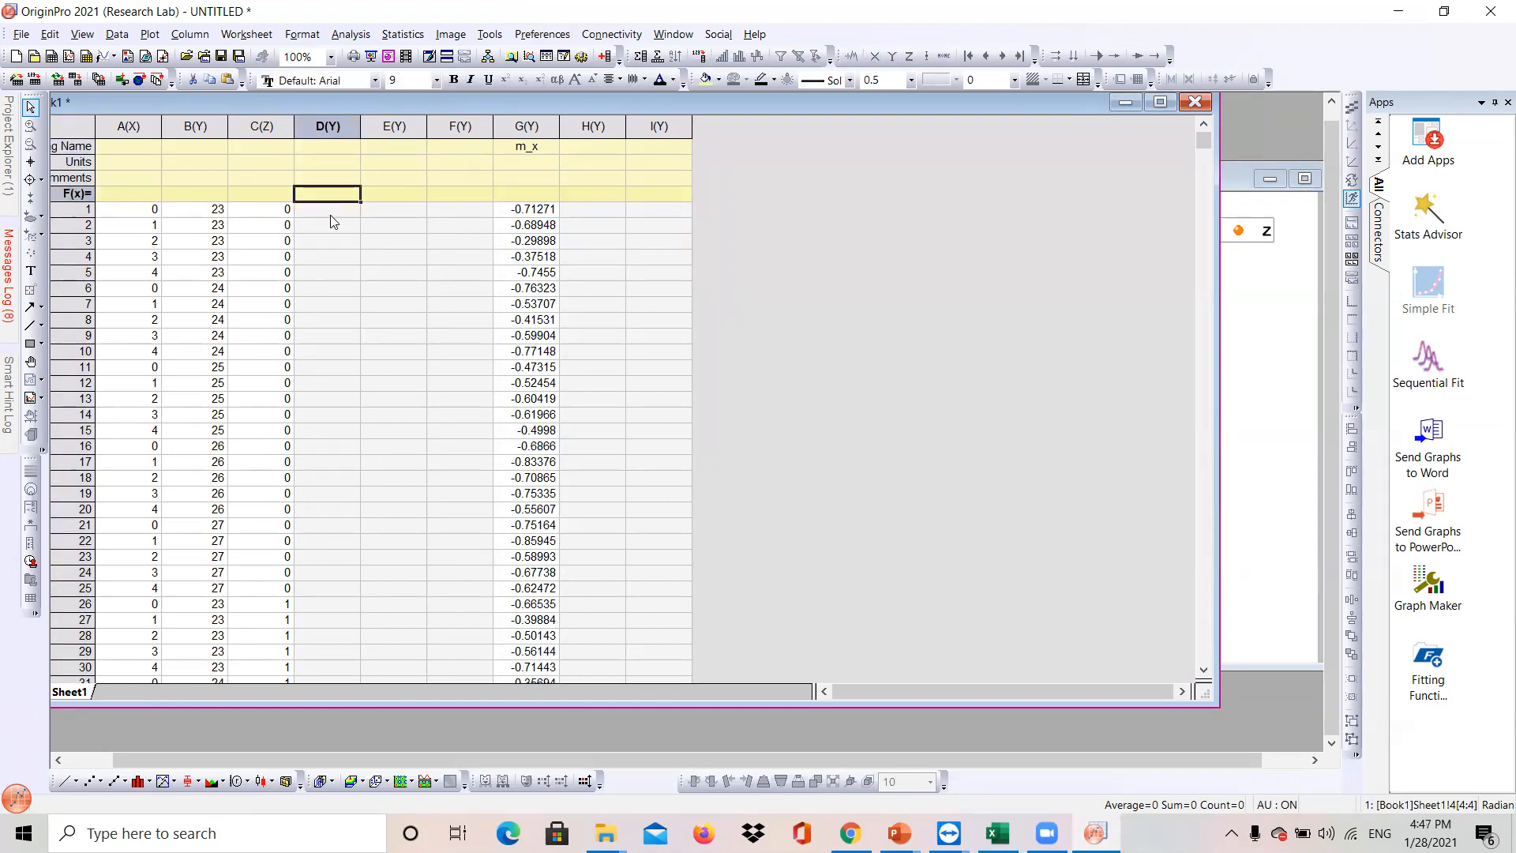
{"action": "left_click", "coordinate": [331, 210]}
{"action": "key", "text": "ctrl+v"}
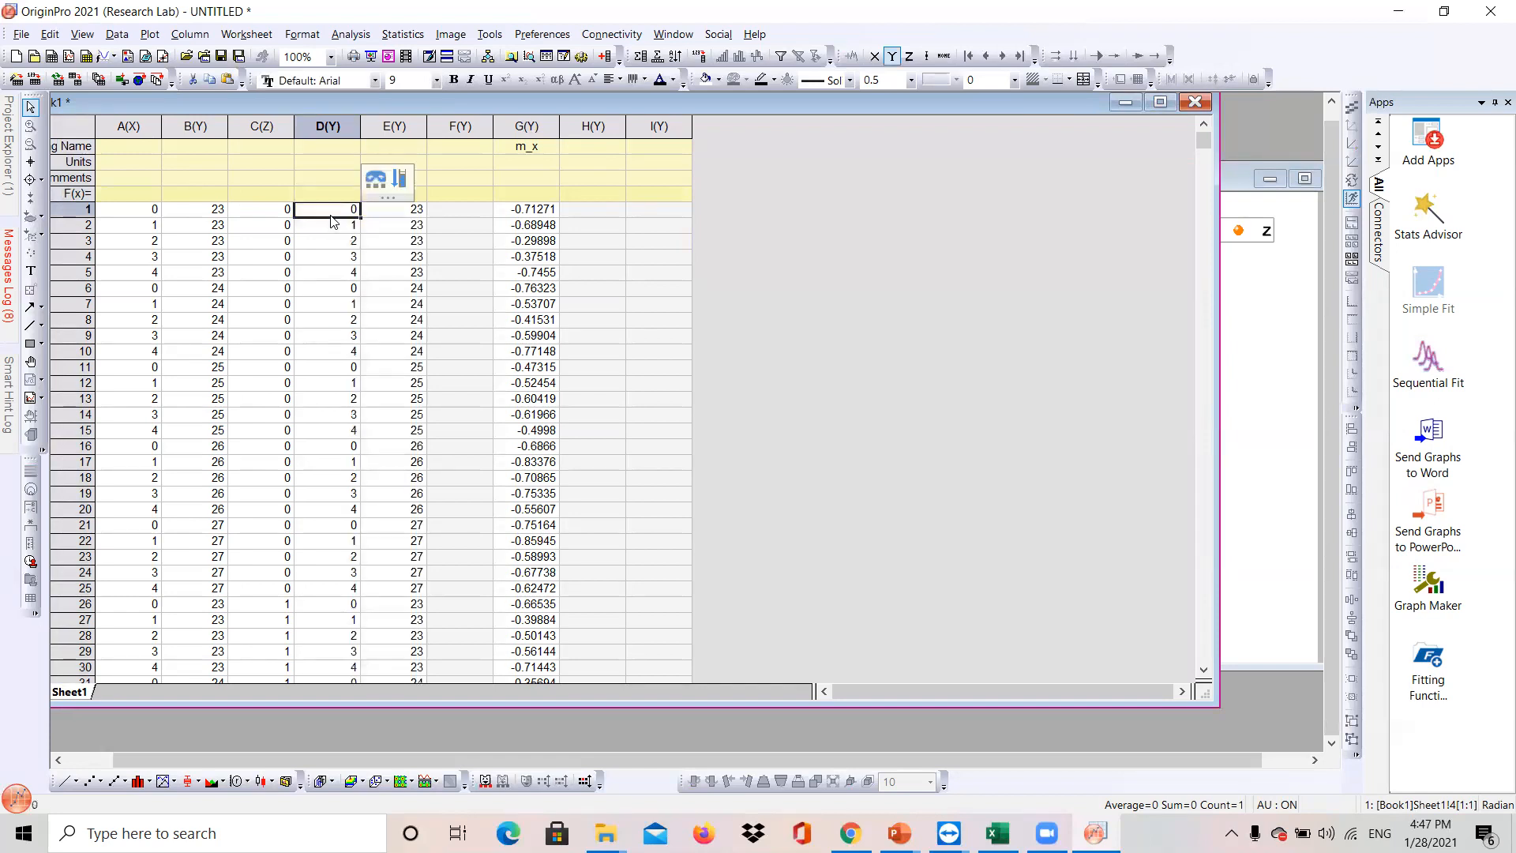
- Set column F's formula to C+G
{"action": "left_click", "coordinate": [346, 148]}
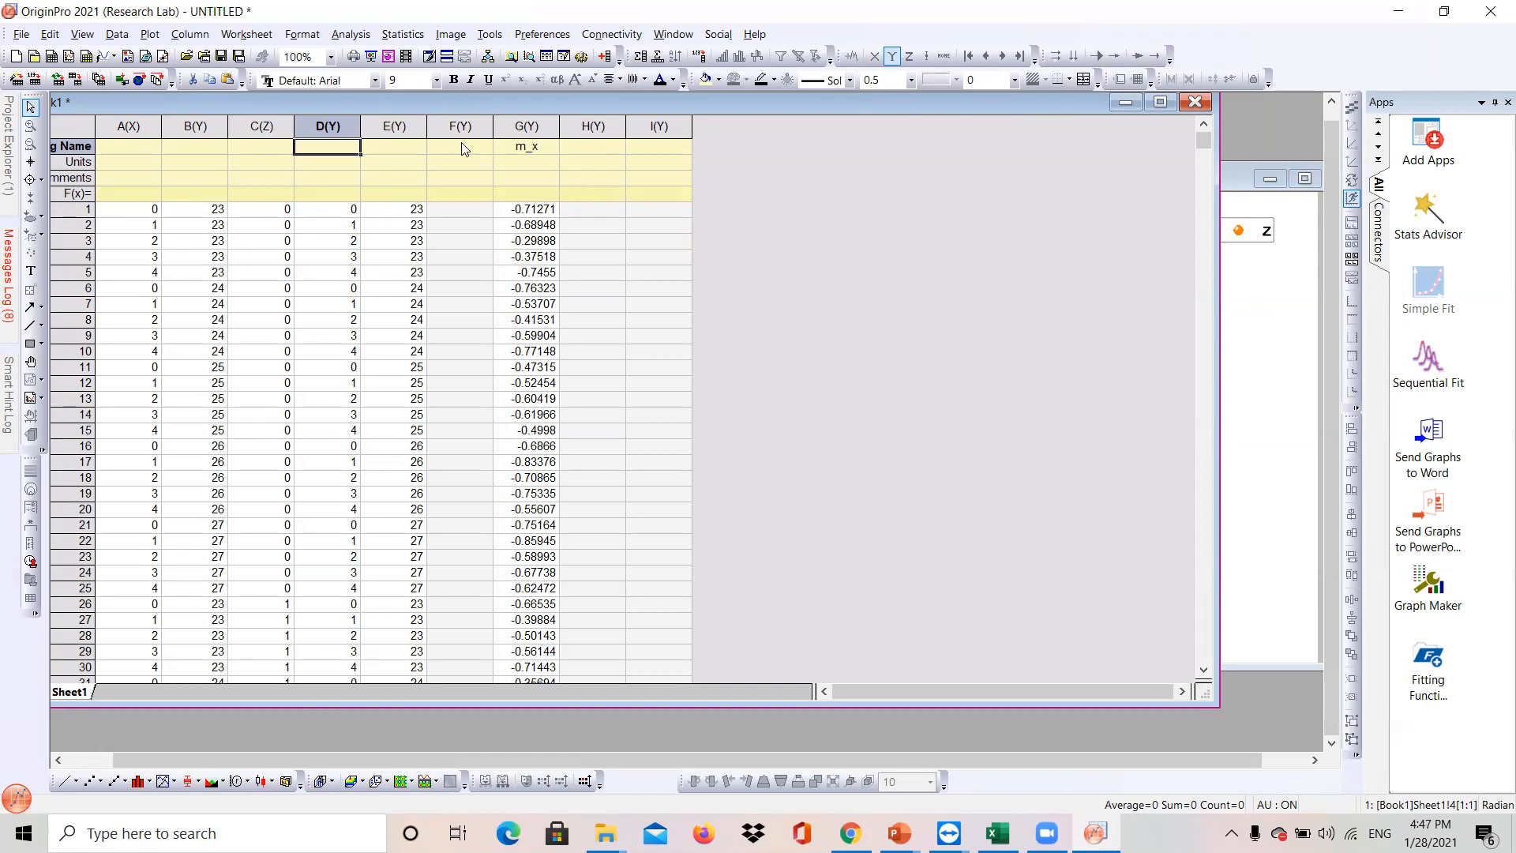
{"action": "left_click", "coordinate": [456, 191]}
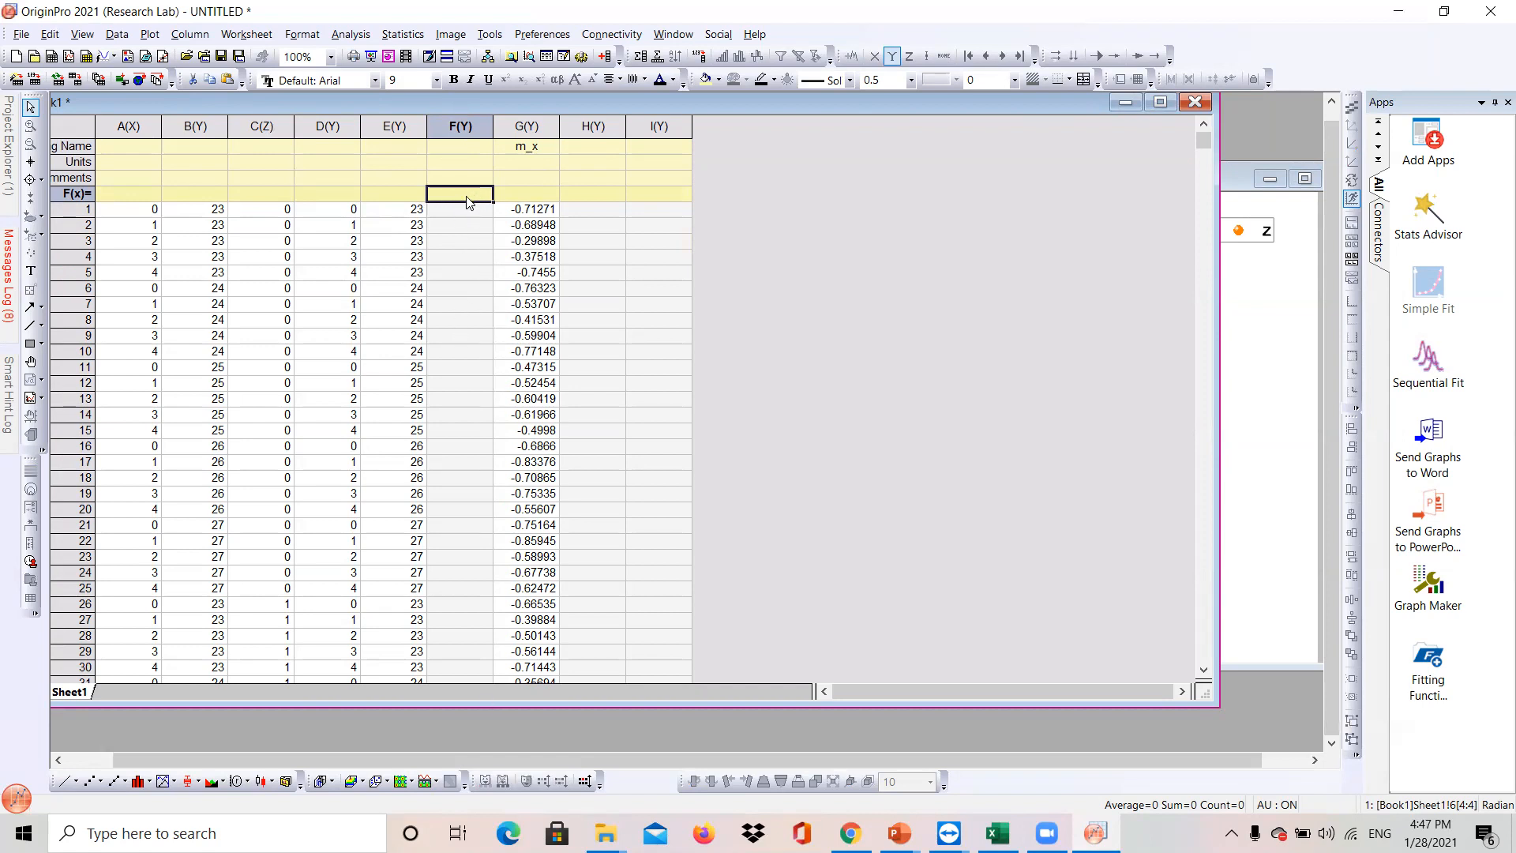
{"action": "left_click", "coordinate": [262, 127]}
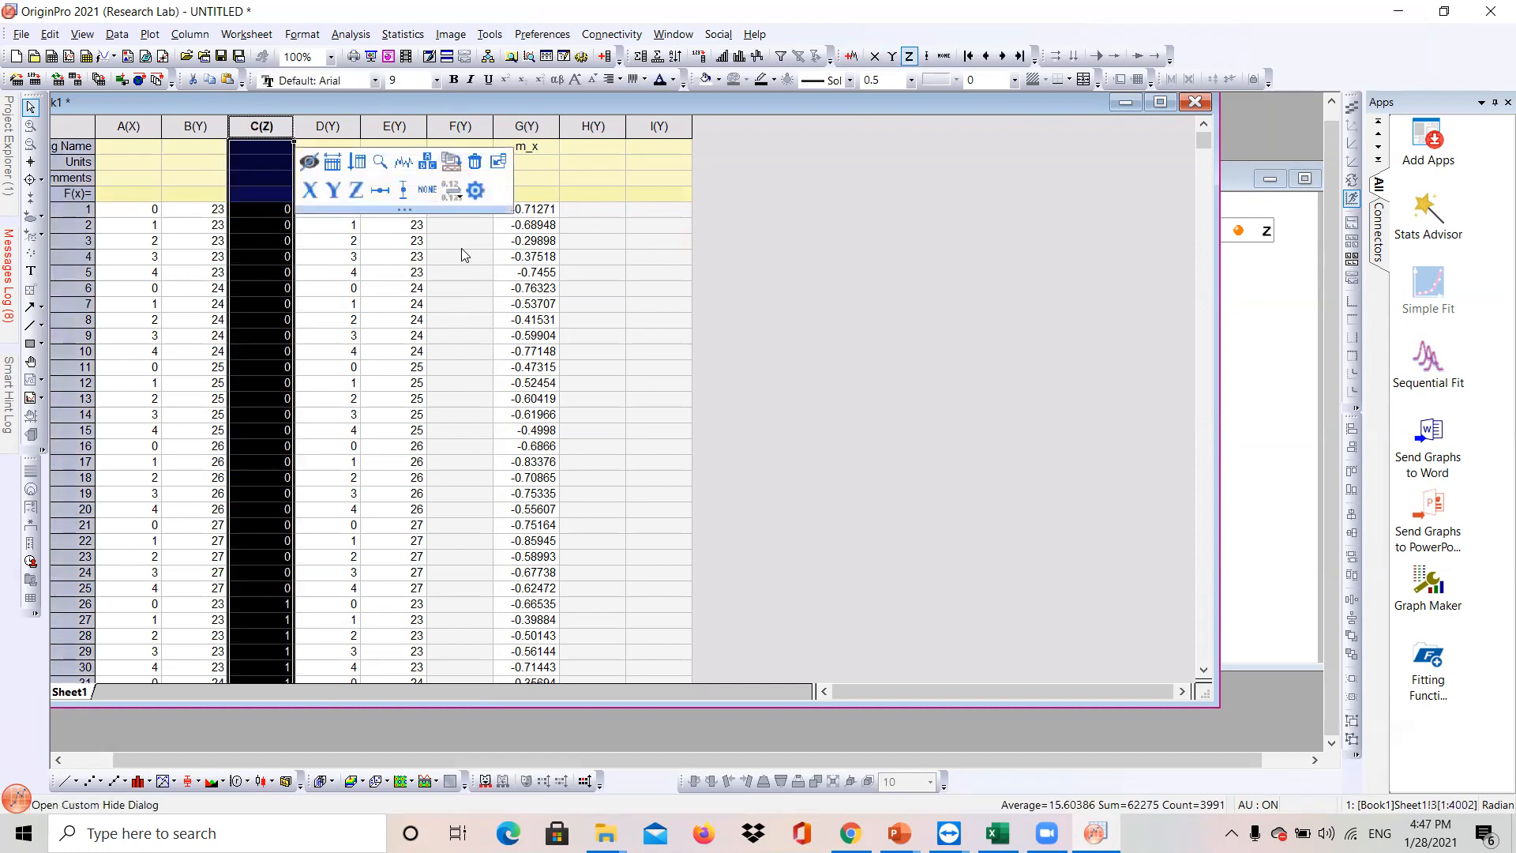
{"action": "left_click", "coordinate": [467, 197]}
{"action": "type", "text": "C+"}
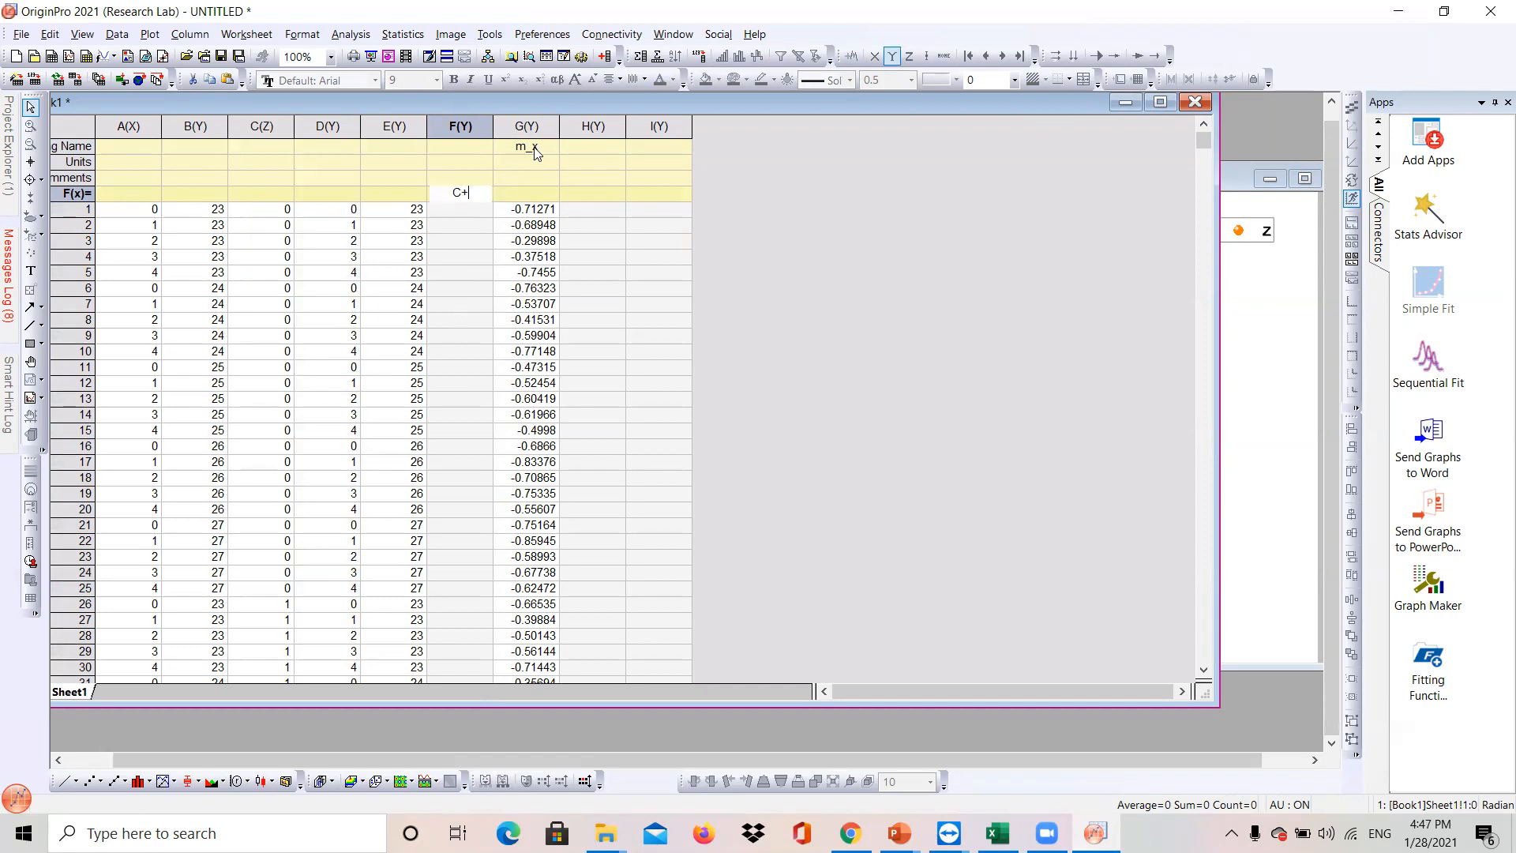
{"action": "type", "text": "G"}
{"action": "left_click", "coordinate": [483, 210]}
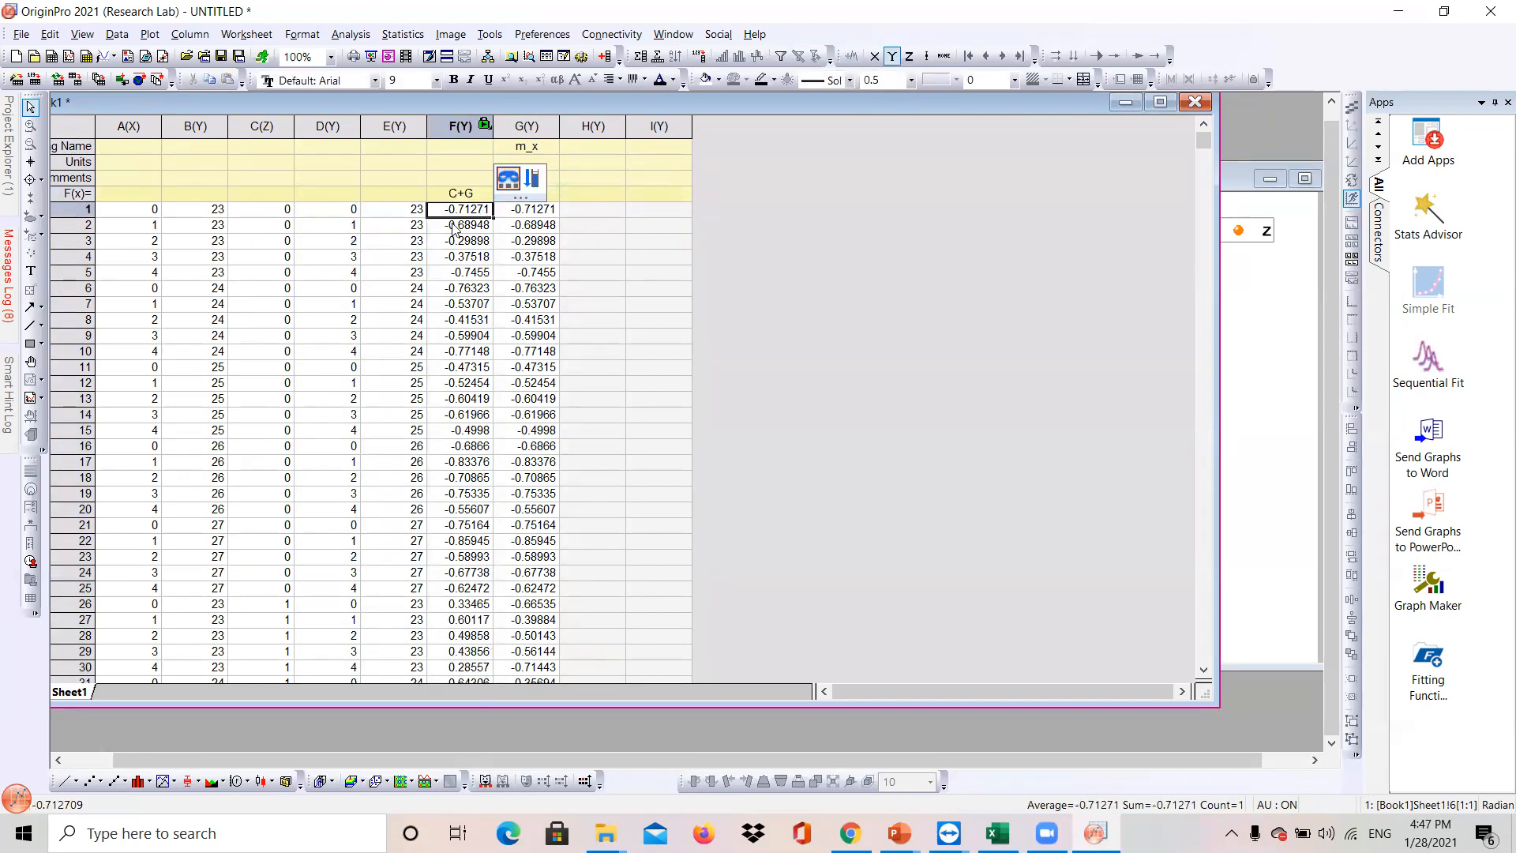
{"action": "left_click_drag", "start_coordinate": [273, 210], "coordinate": [291, 175]}
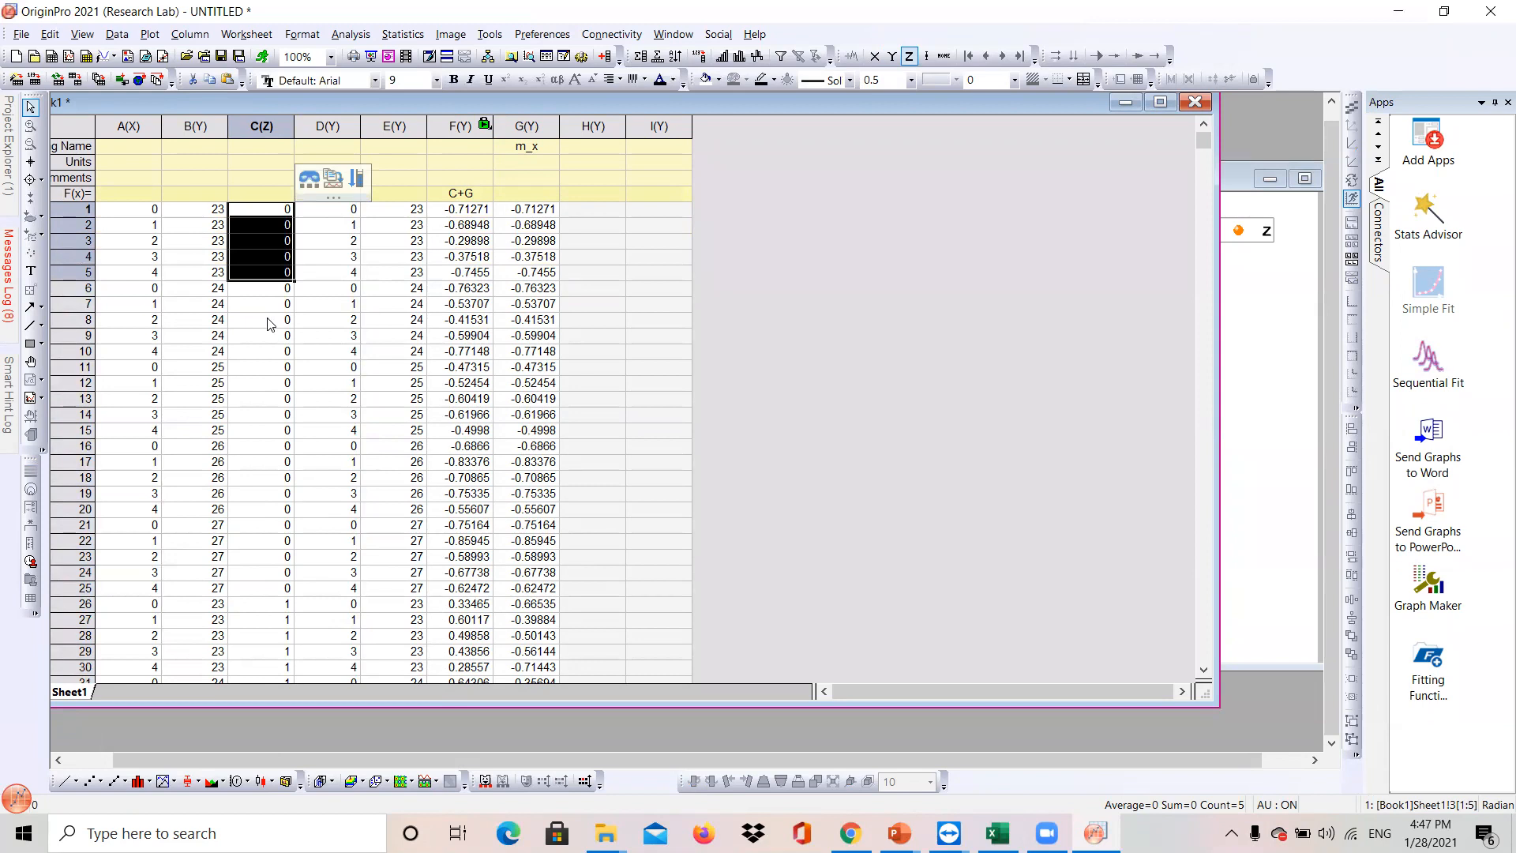
{"action": "left_click", "coordinate": [264, 353]}
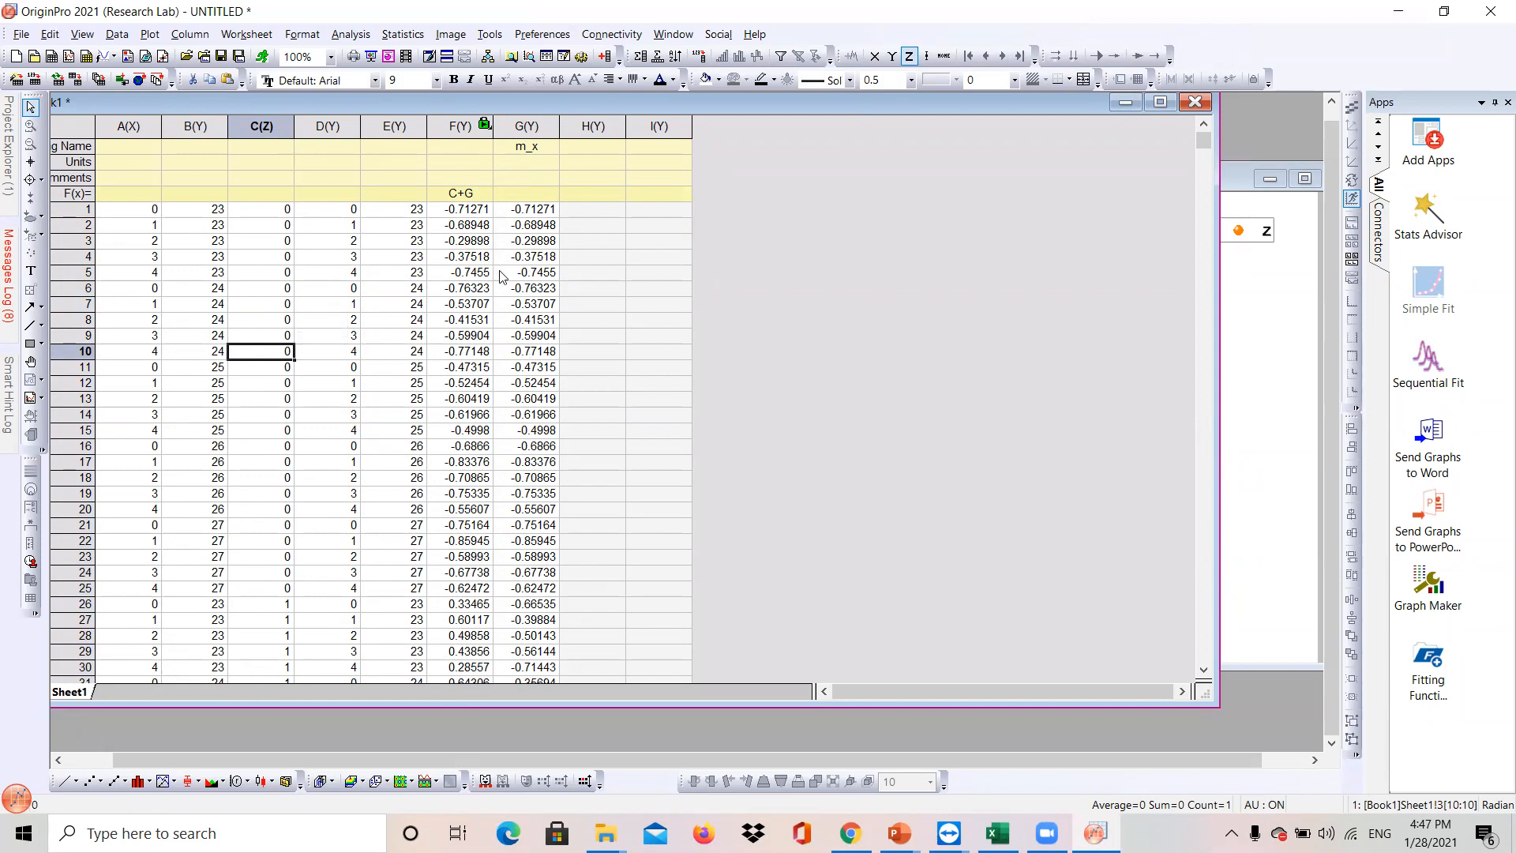
{"action": "left_click_drag", "start_coordinate": [131, 129], "coordinate": [243, 128]}
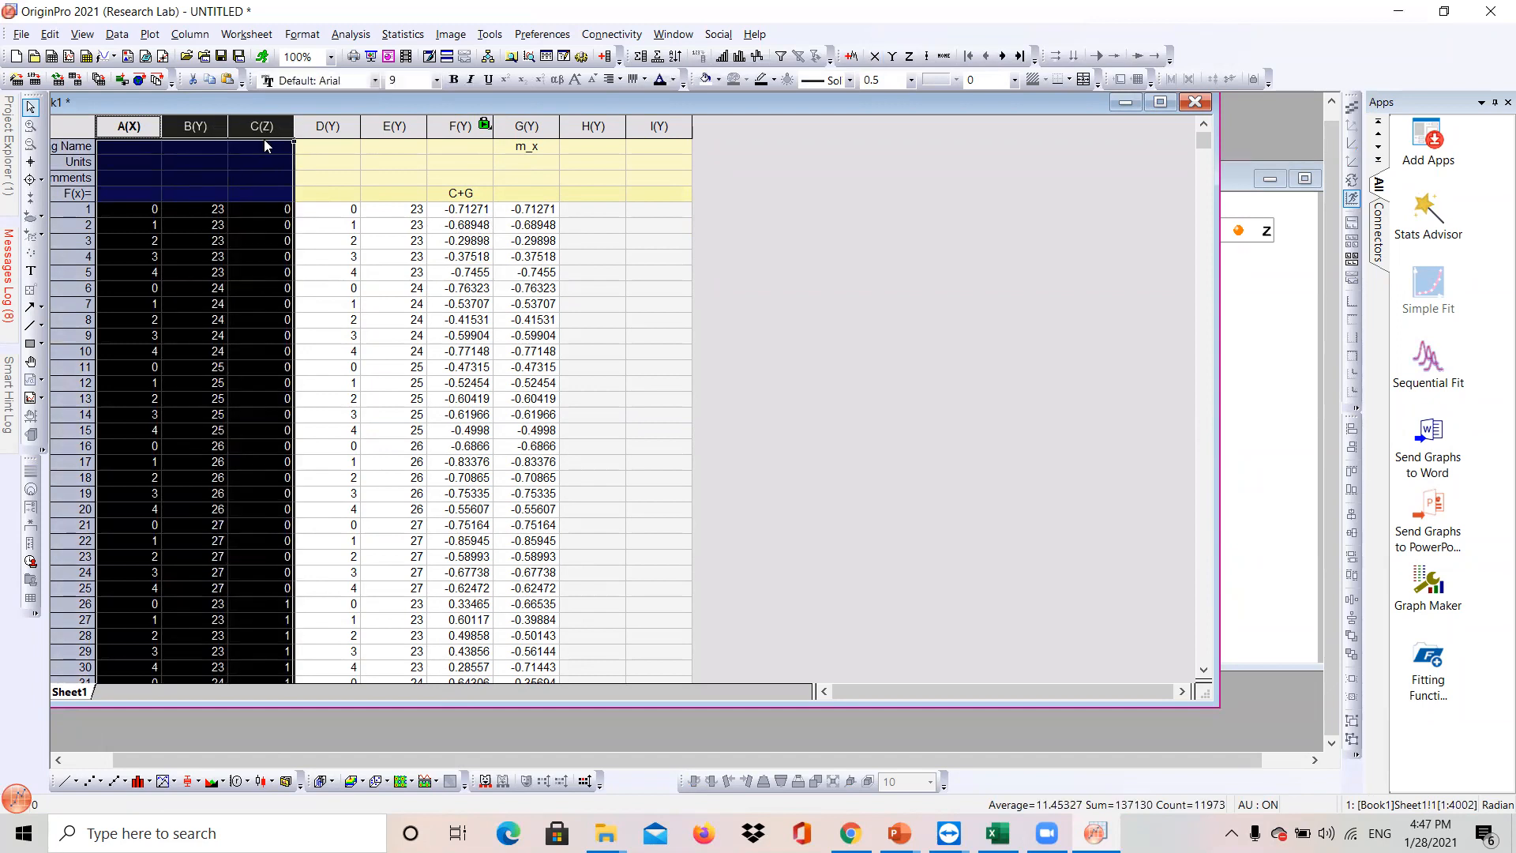
{"action": "left_click_drag", "start_coordinate": [328, 127], "coordinate": [438, 140]}
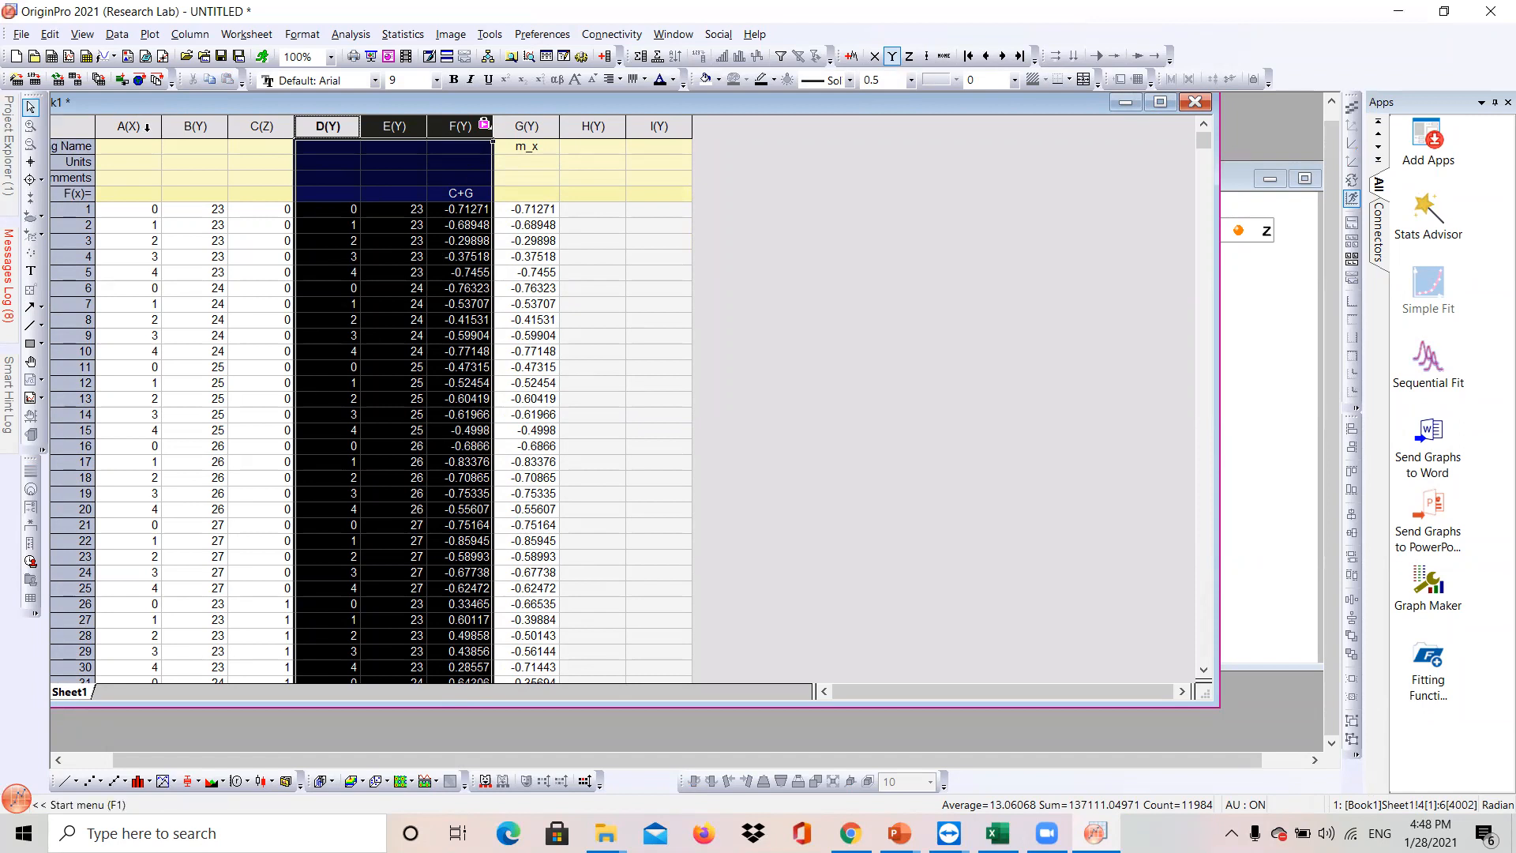
- Create another 3D scatter plot from columns A, B and C
{"action": "left_click_drag", "start_coordinate": [129, 127], "coordinate": [262, 151]}
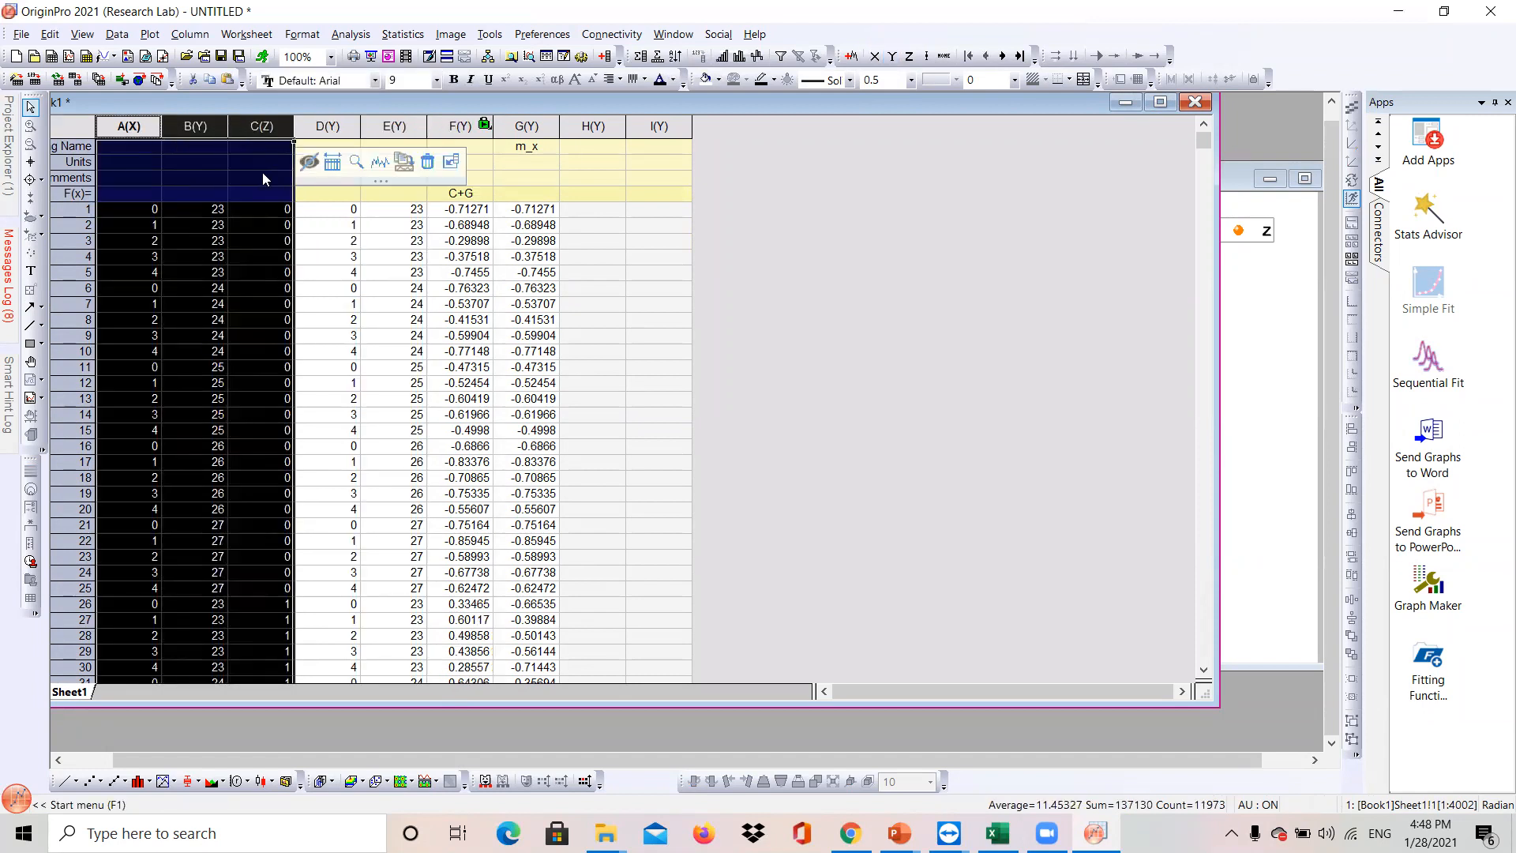
{"action": "right_click", "coordinate": [263, 178]}
{"action": "mouse_move", "coordinate": [379, 183]}
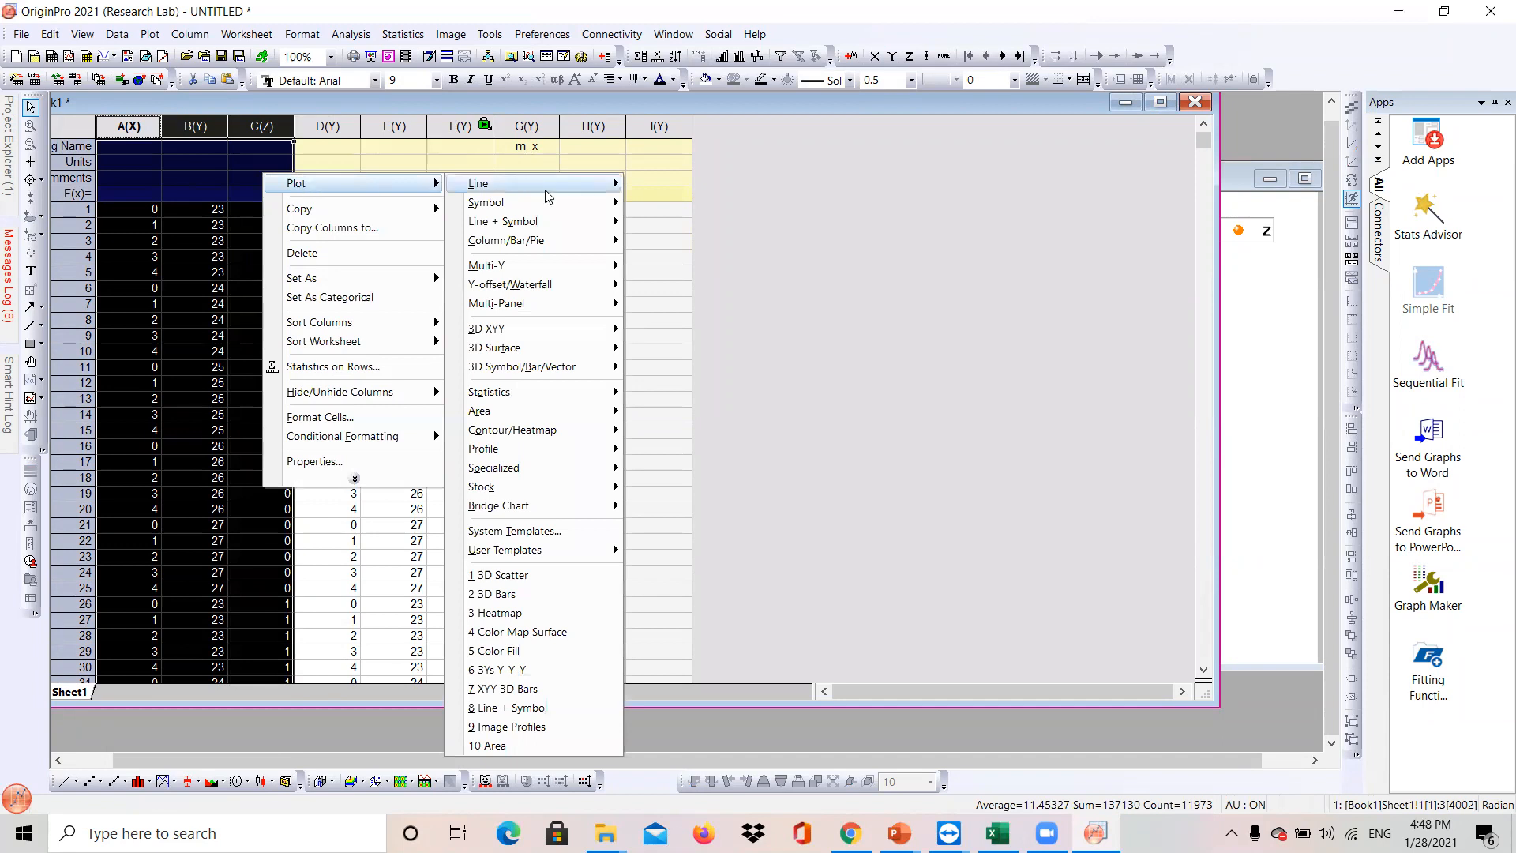
{"action": "mouse_move", "coordinate": [503, 401]}
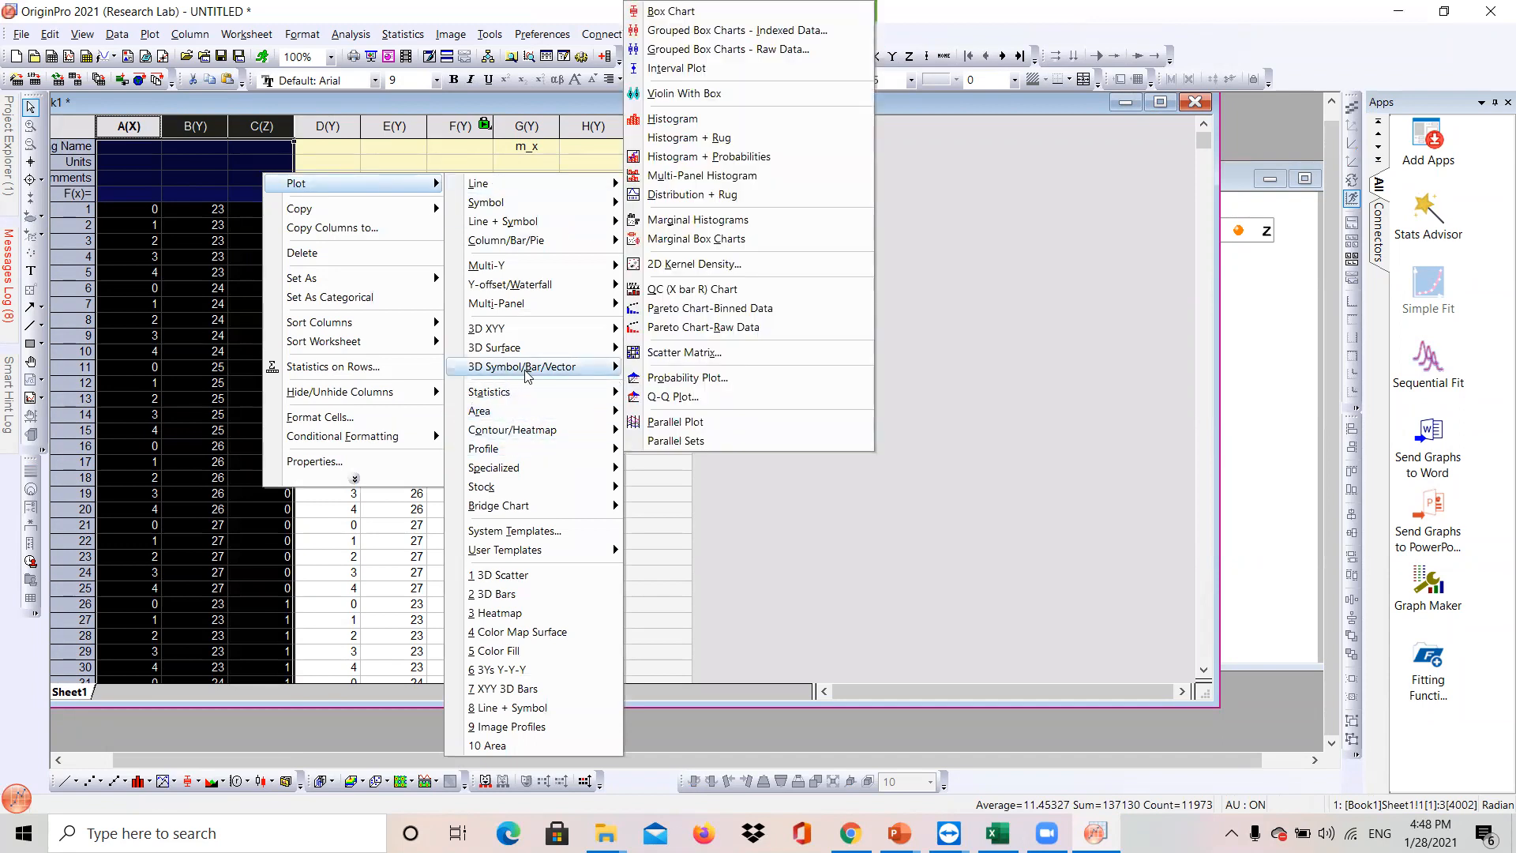
{"action": "mouse_move", "coordinate": [537, 367]}
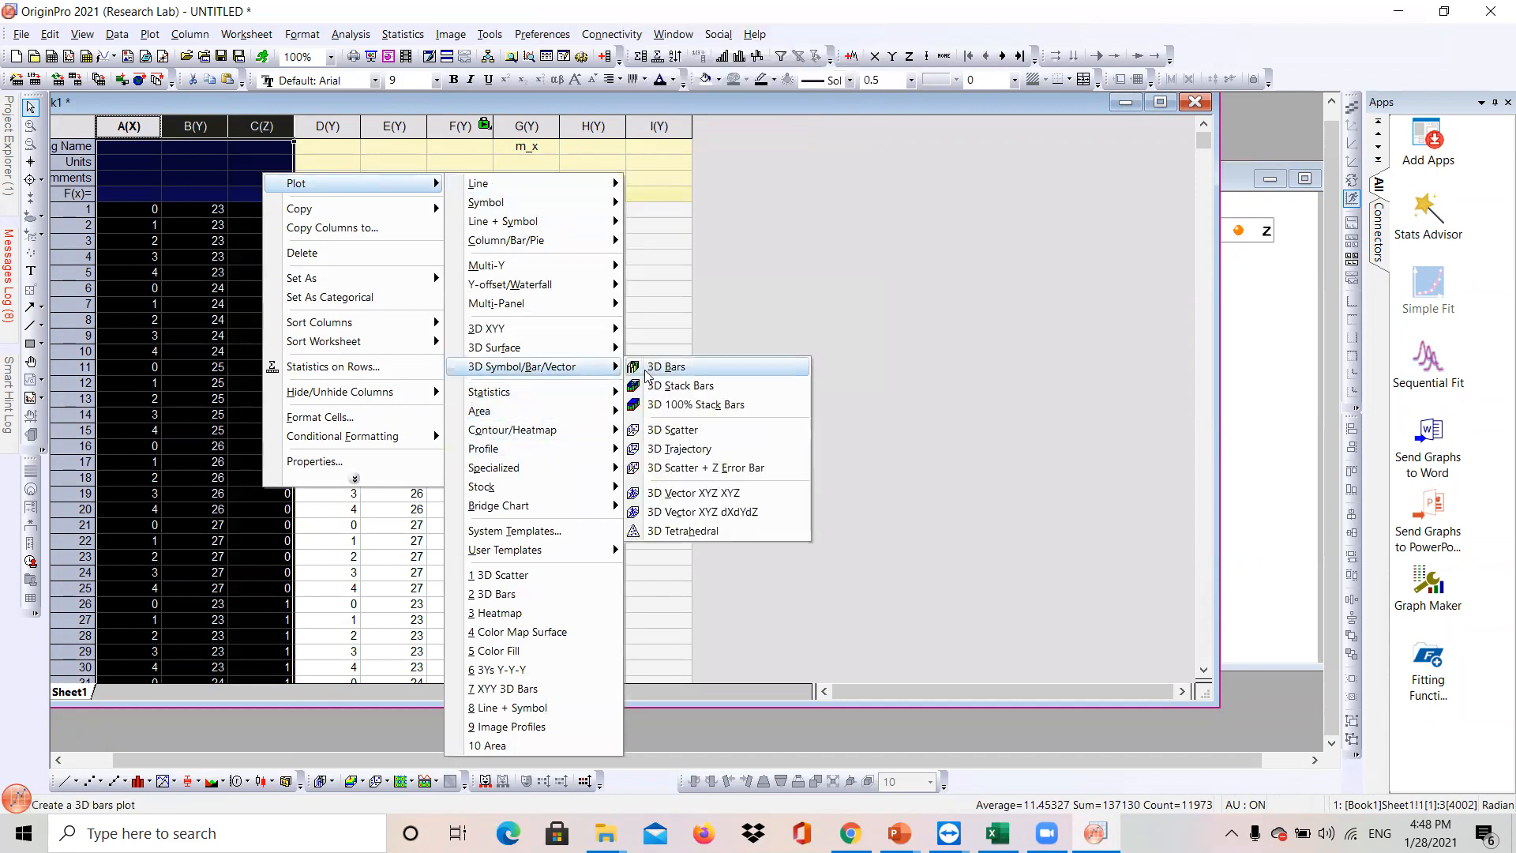
{"action": "left_click", "coordinate": [694, 428]}
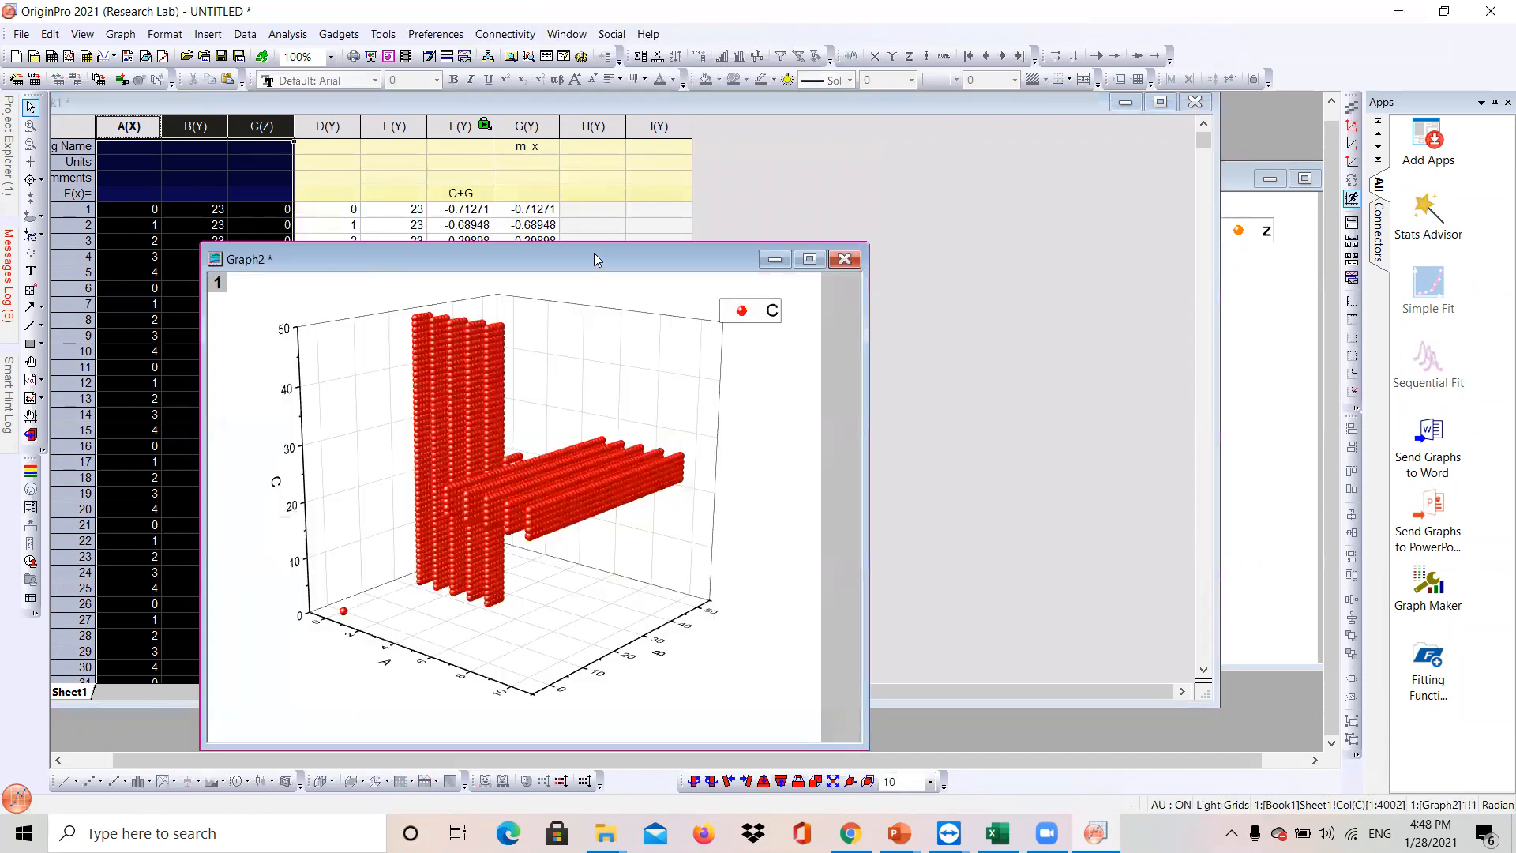
{"action": "left_click_drag", "start_coordinate": [600, 254], "coordinate": [1054, 169]}
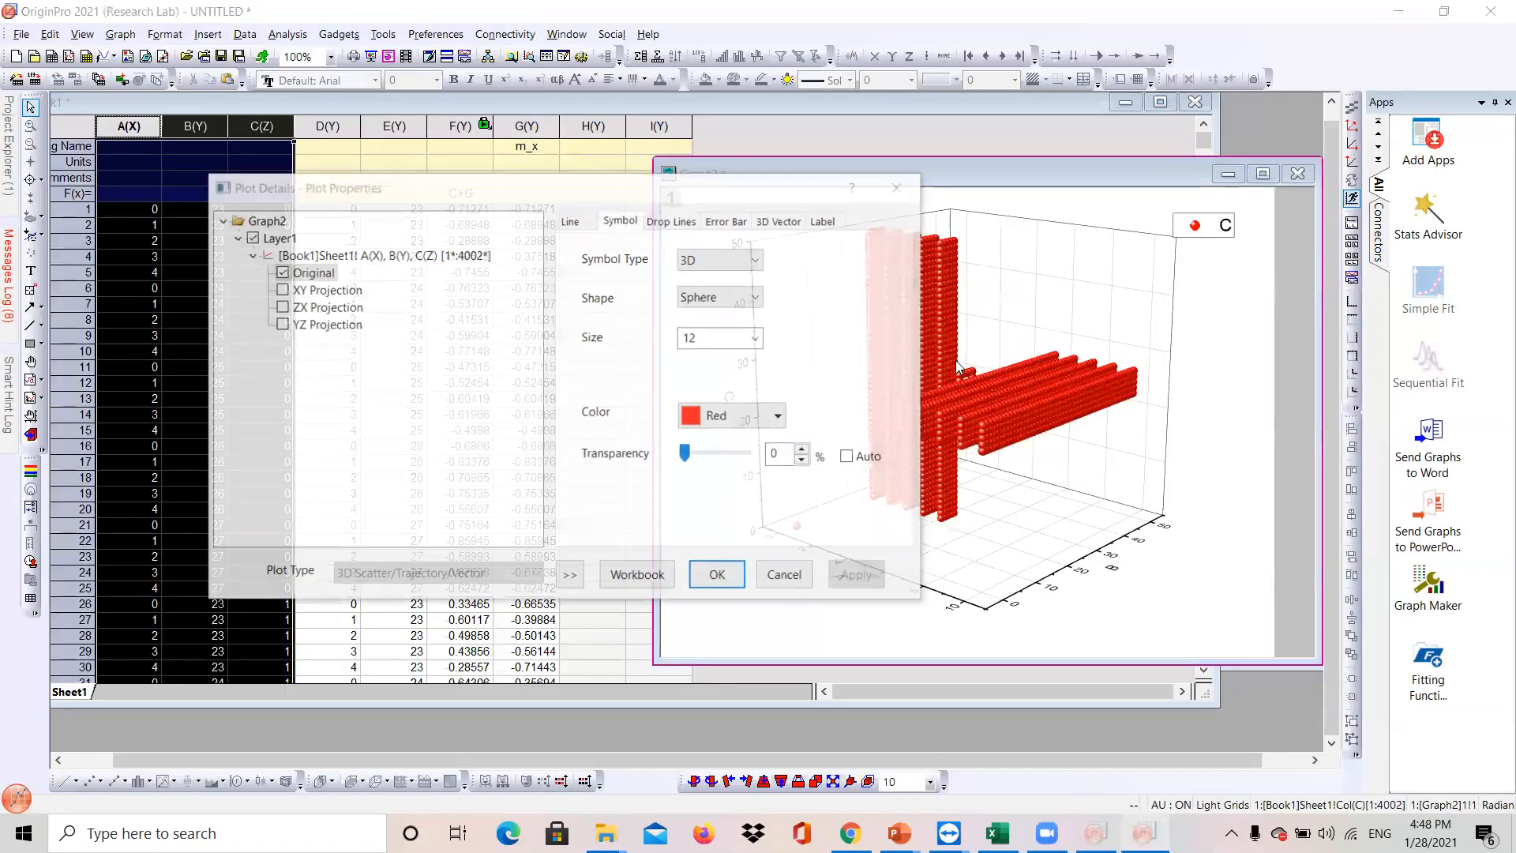
- Enable 3D vectors for the scatter plot's original data in the plot properties
{"action": "left_click", "coordinate": [773, 223]}
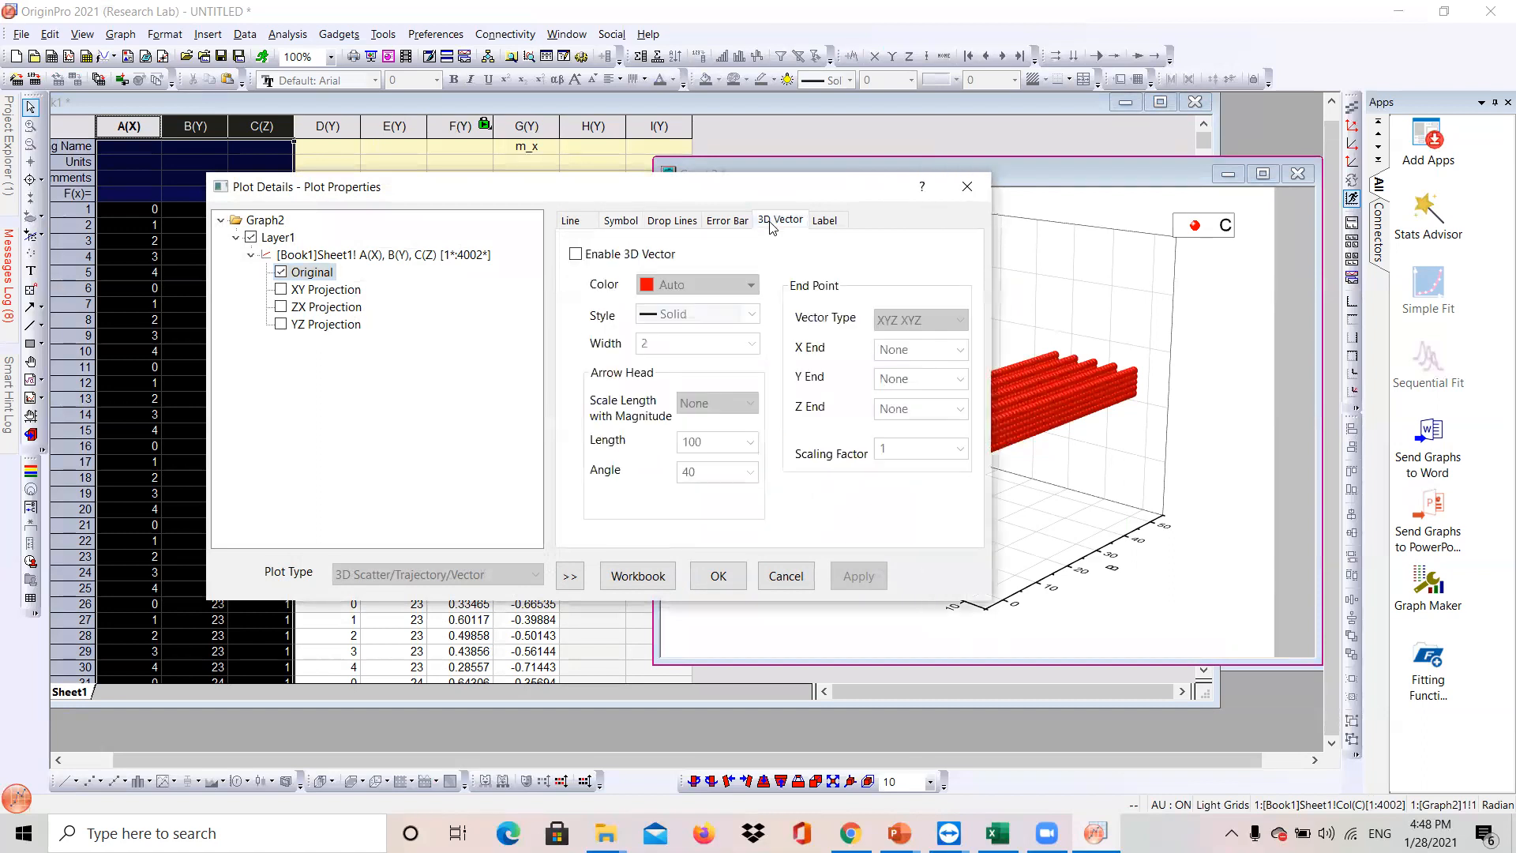
{"action": "left_click", "coordinate": [576, 253]}
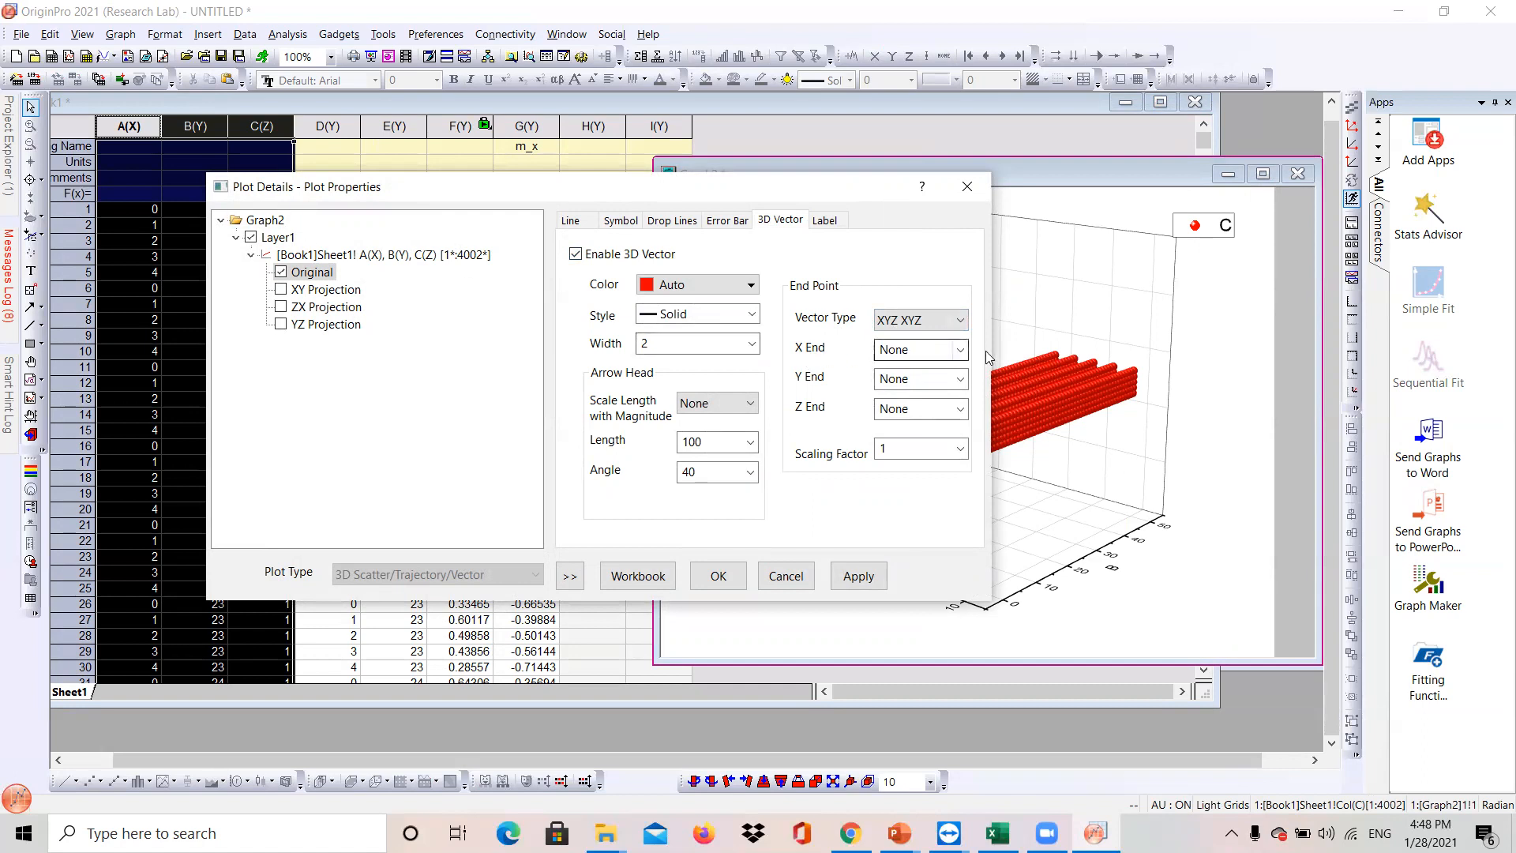
{"action": "left_click", "coordinate": [961, 352]}
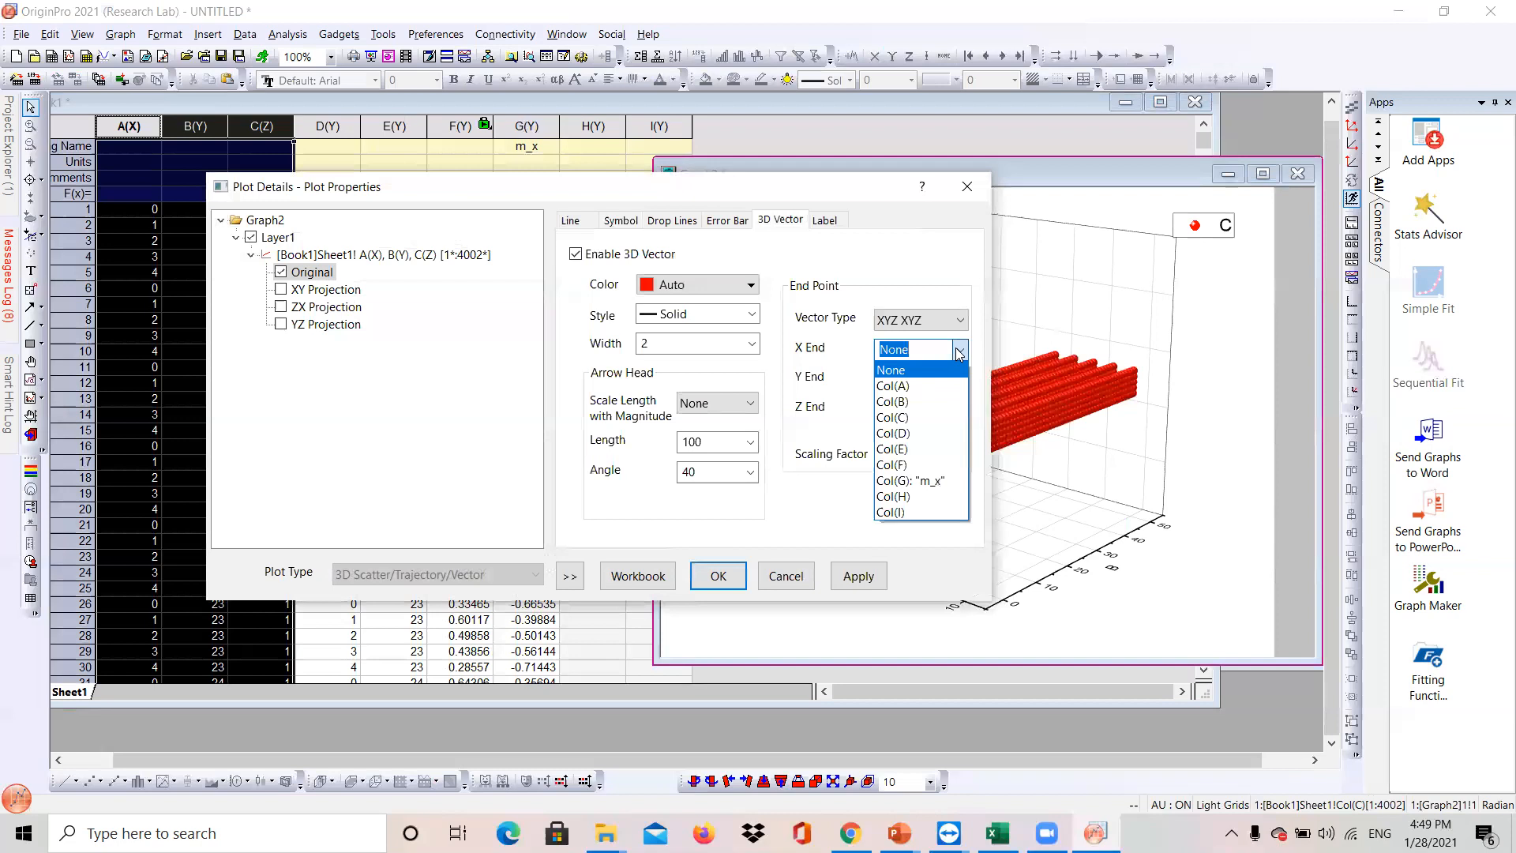
{"action": "left_click", "coordinate": [744, 196]}
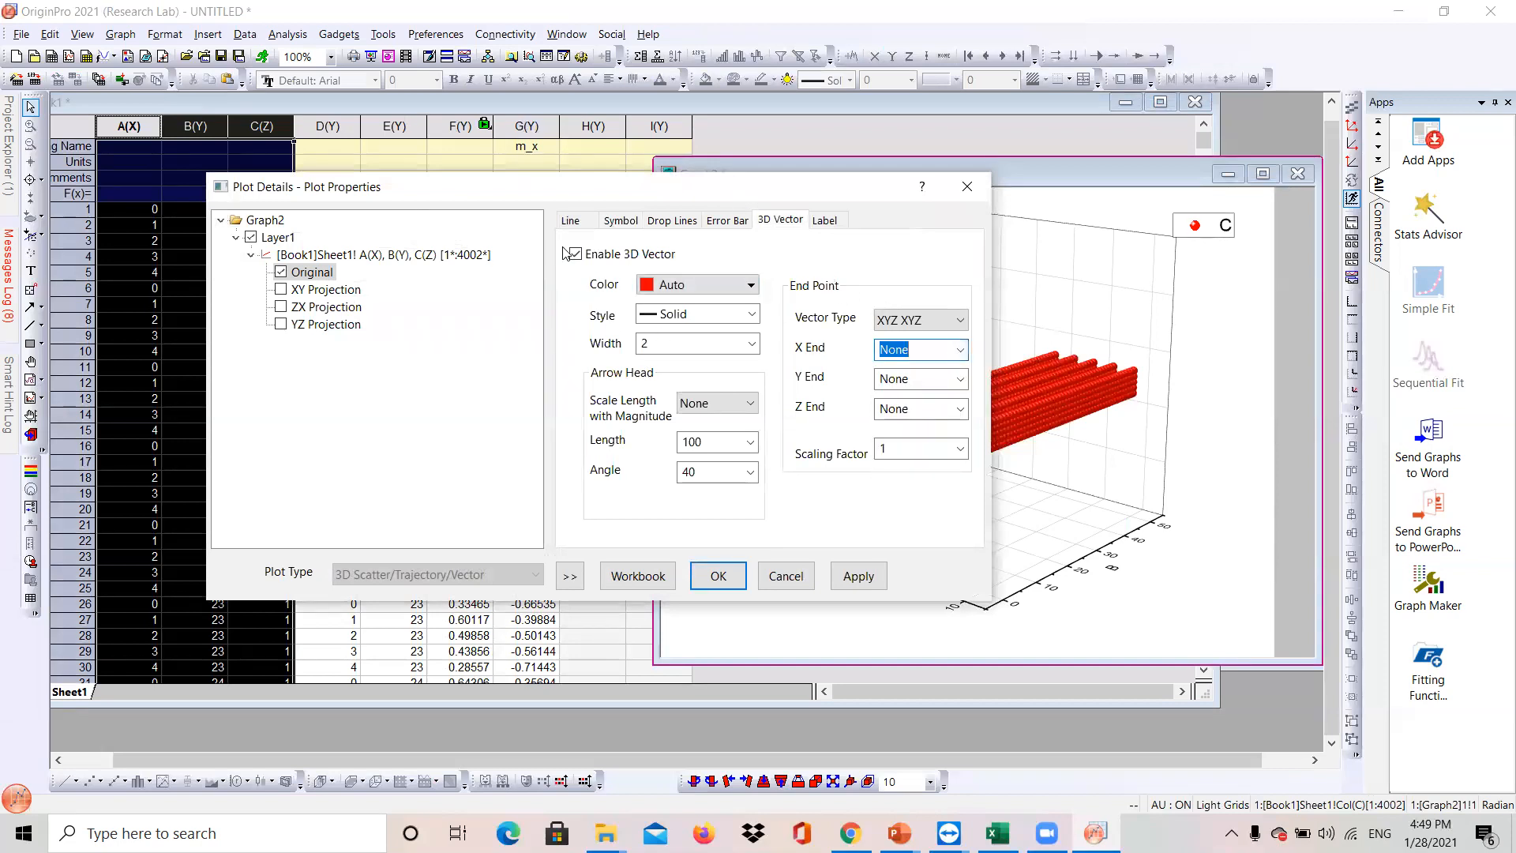
{"action": "left_click_drag", "start_coordinate": [271, 187], "coordinate": [710, 118]}
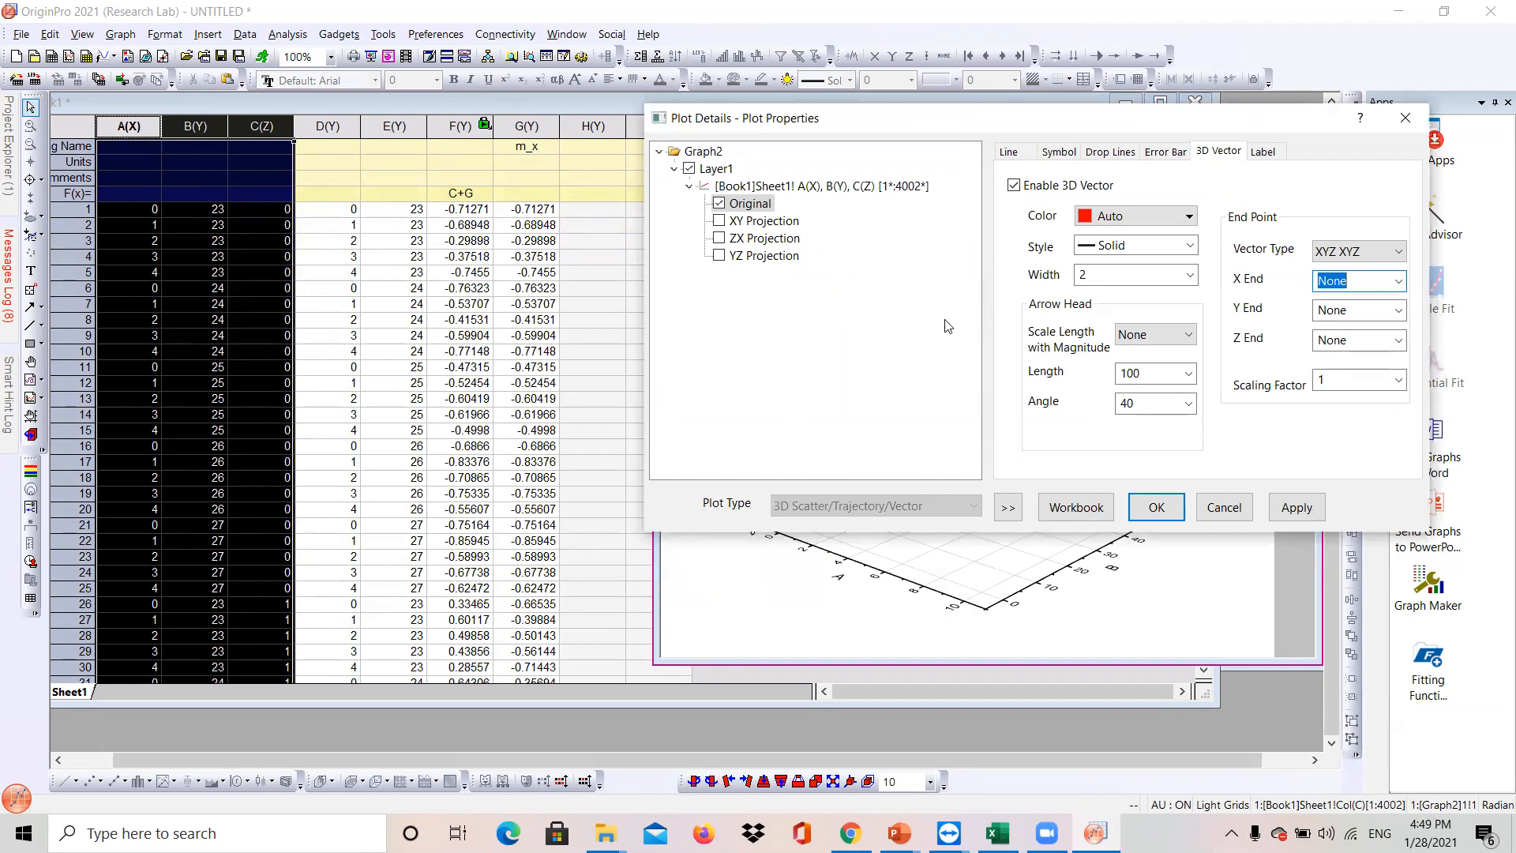
- Set the vector end points to Col(D) for X, Col(E) for Y and Col(F) for Z
{"action": "left_click", "coordinate": [1396, 281]}
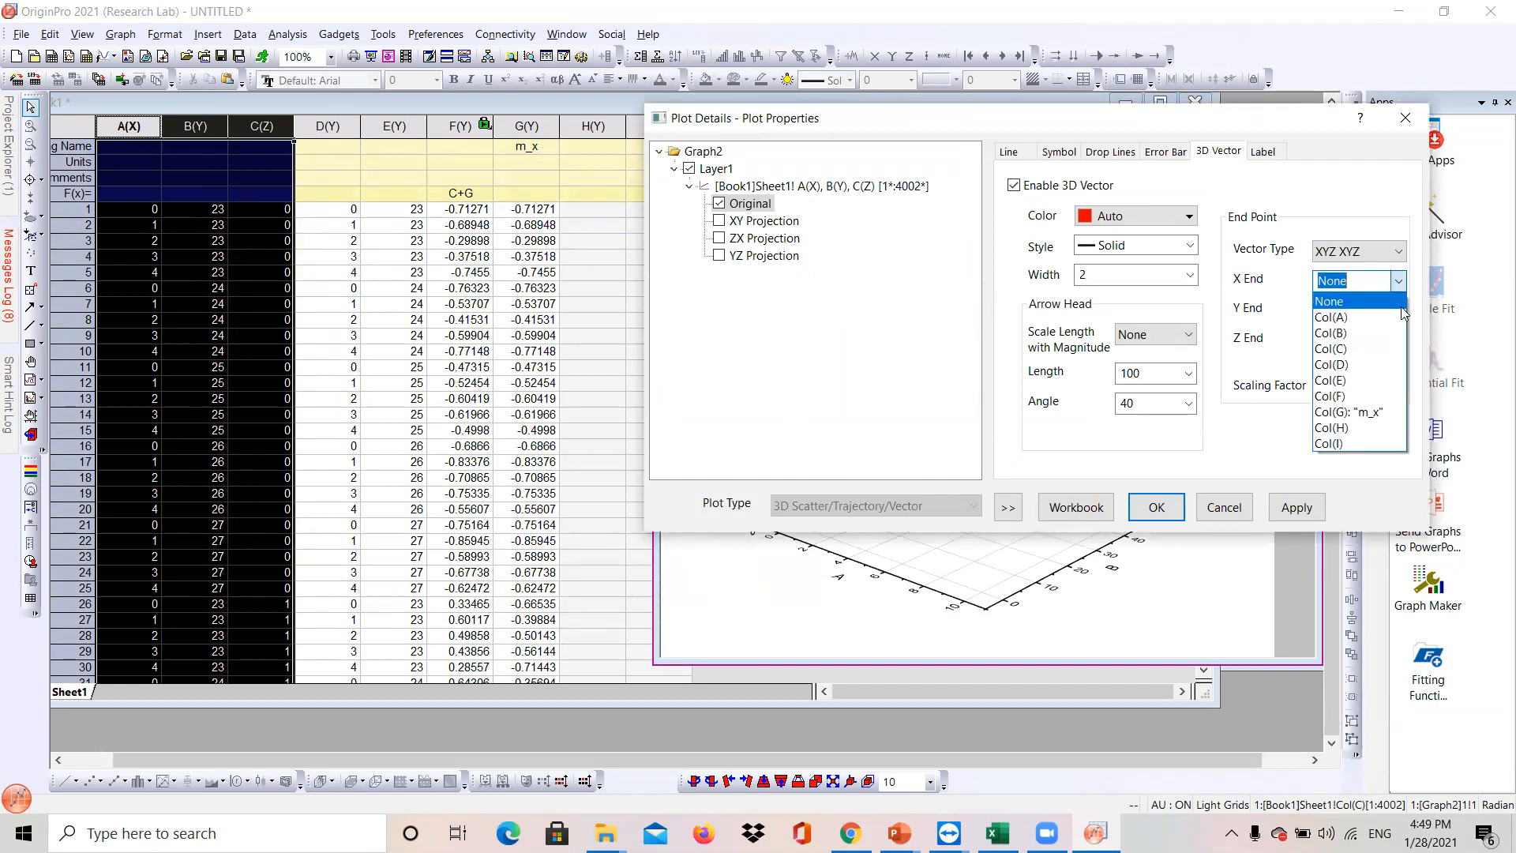
{"action": "left_click", "coordinate": [1385, 364]}
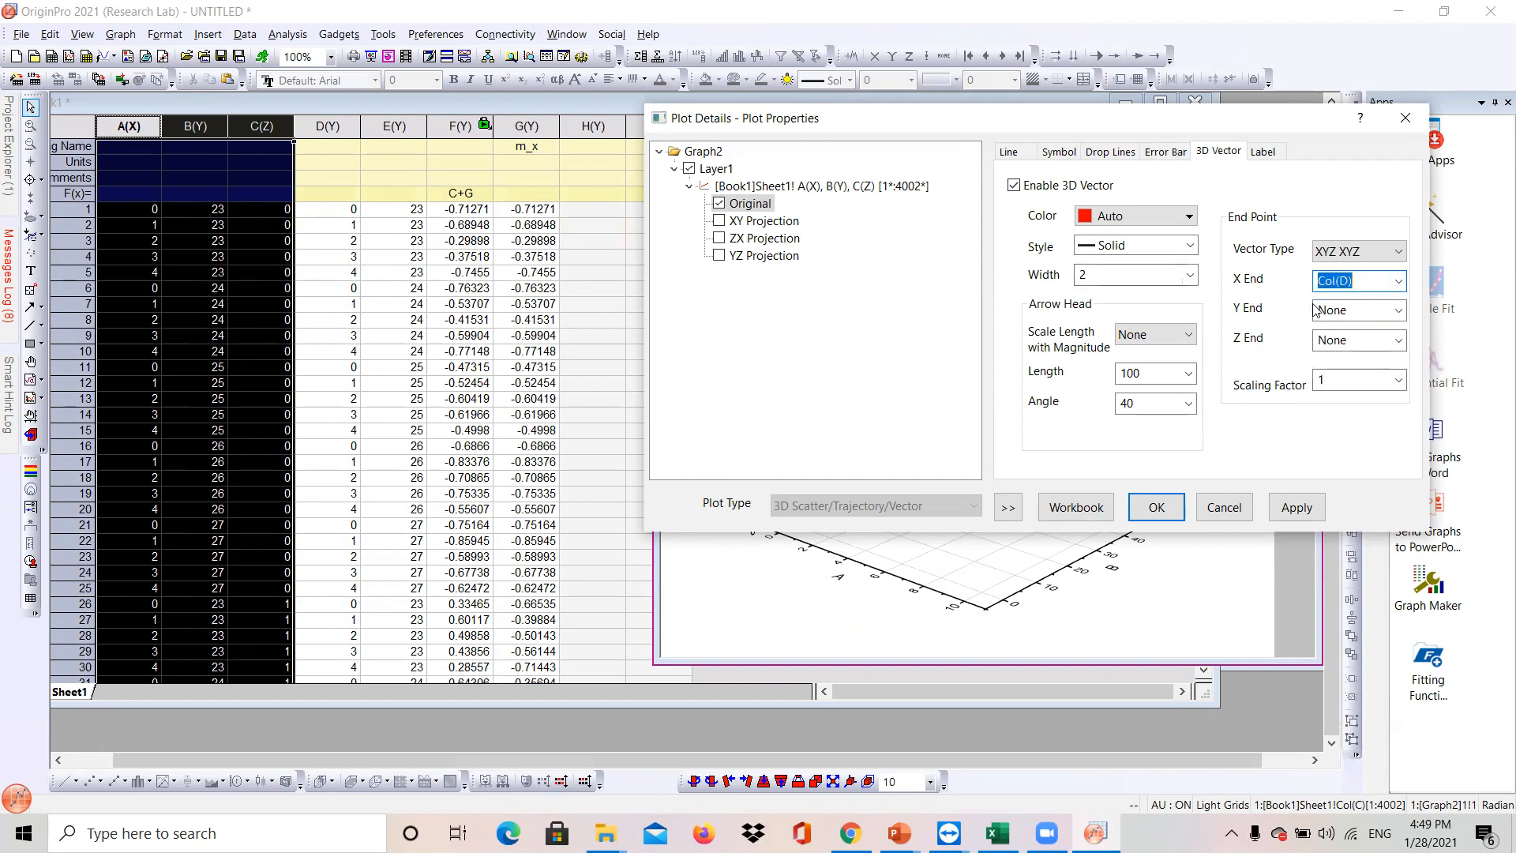
{"action": "left_click", "coordinate": [1397, 310]}
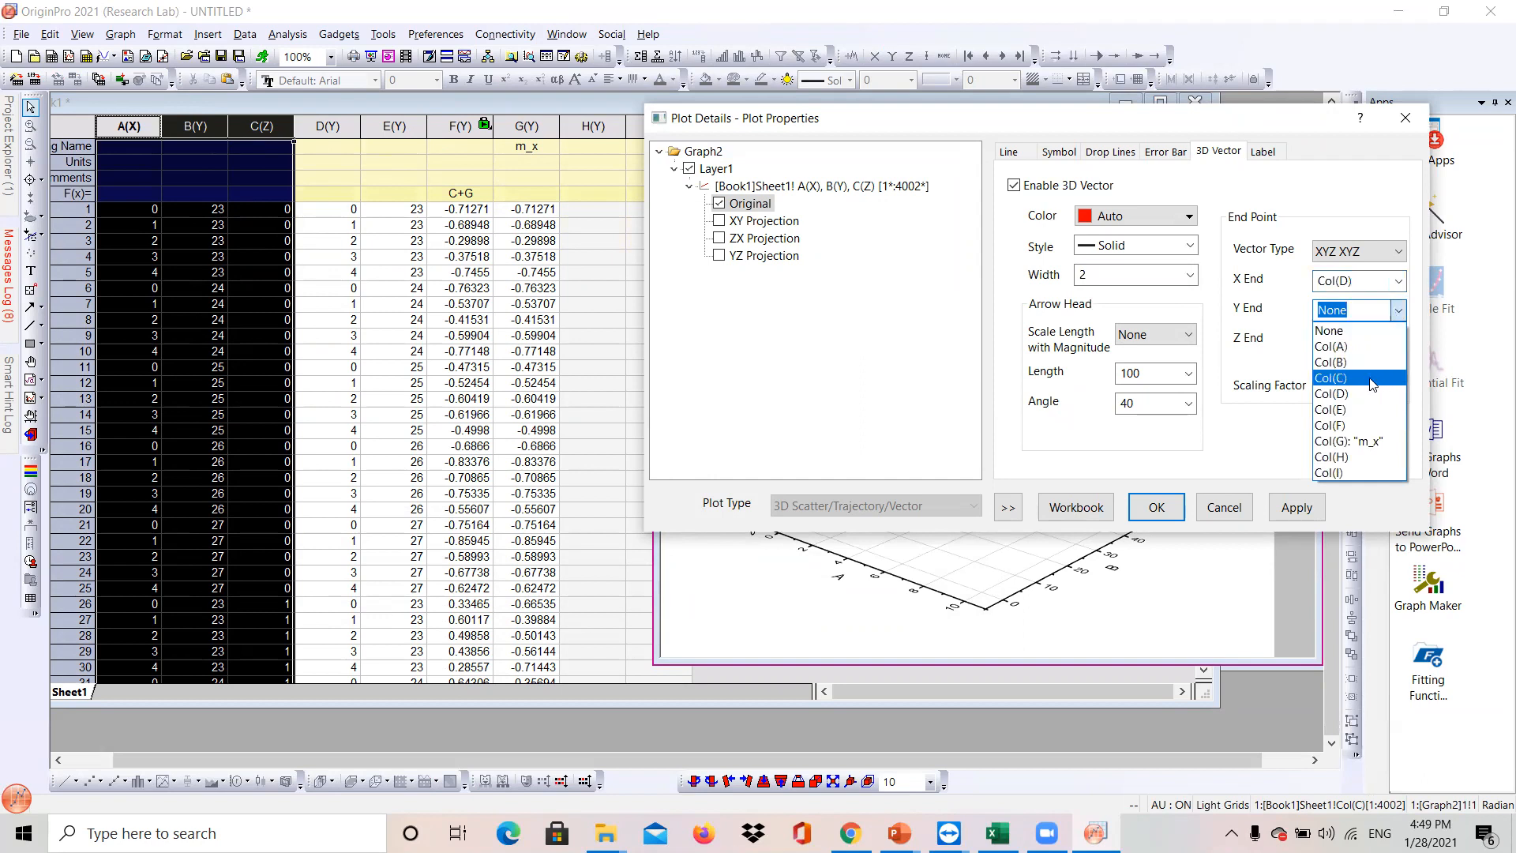
{"action": "left_click", "coordinate": [1343, 409]}
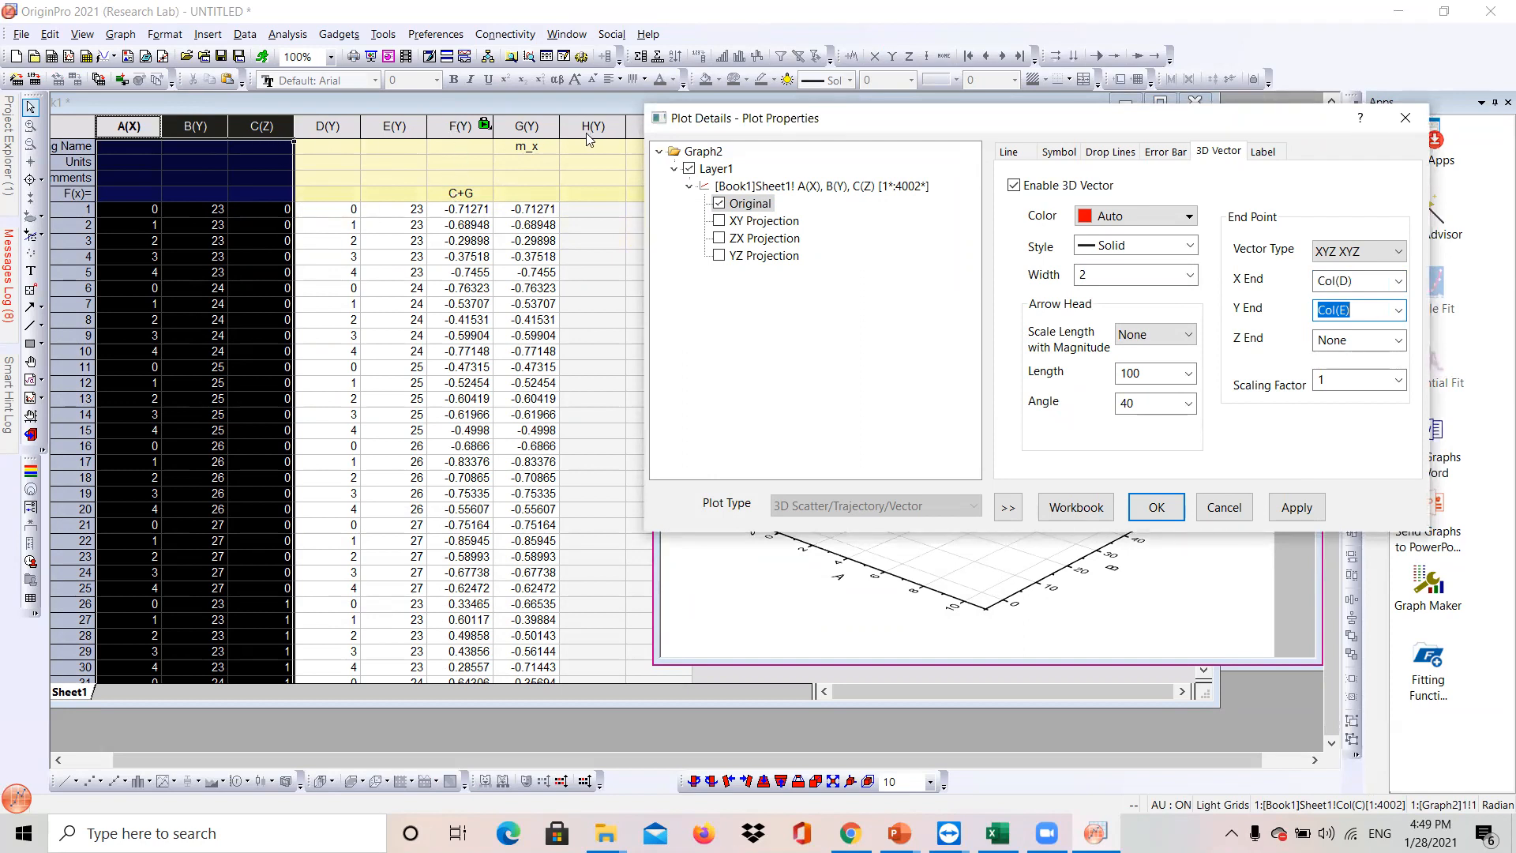
{"action": "left_click", "coordinate": [1398, 348]}
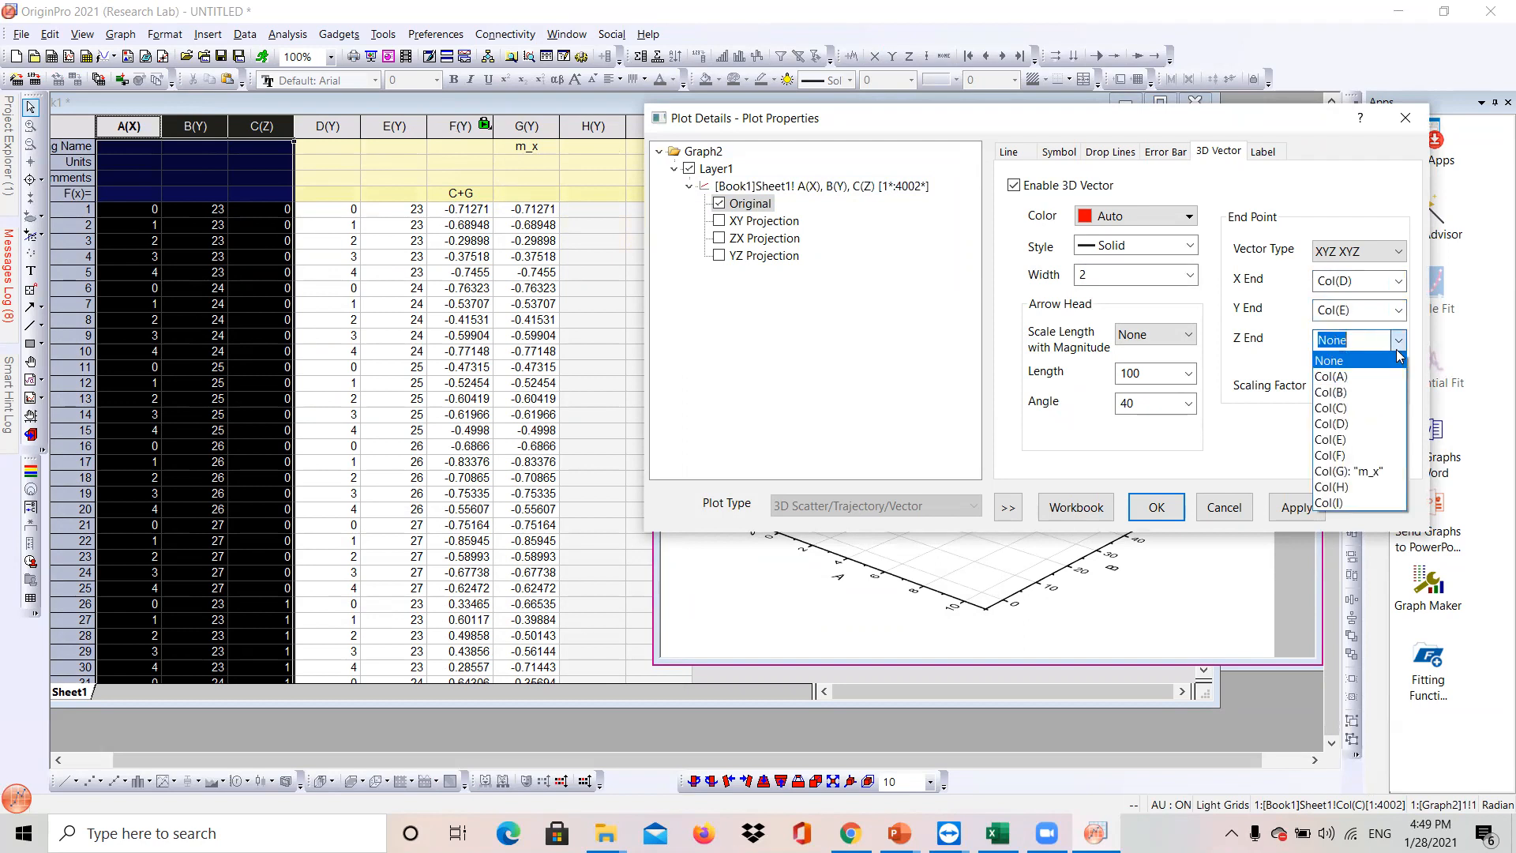
{"action": "left_click", "coordinate": [1358, 456]}
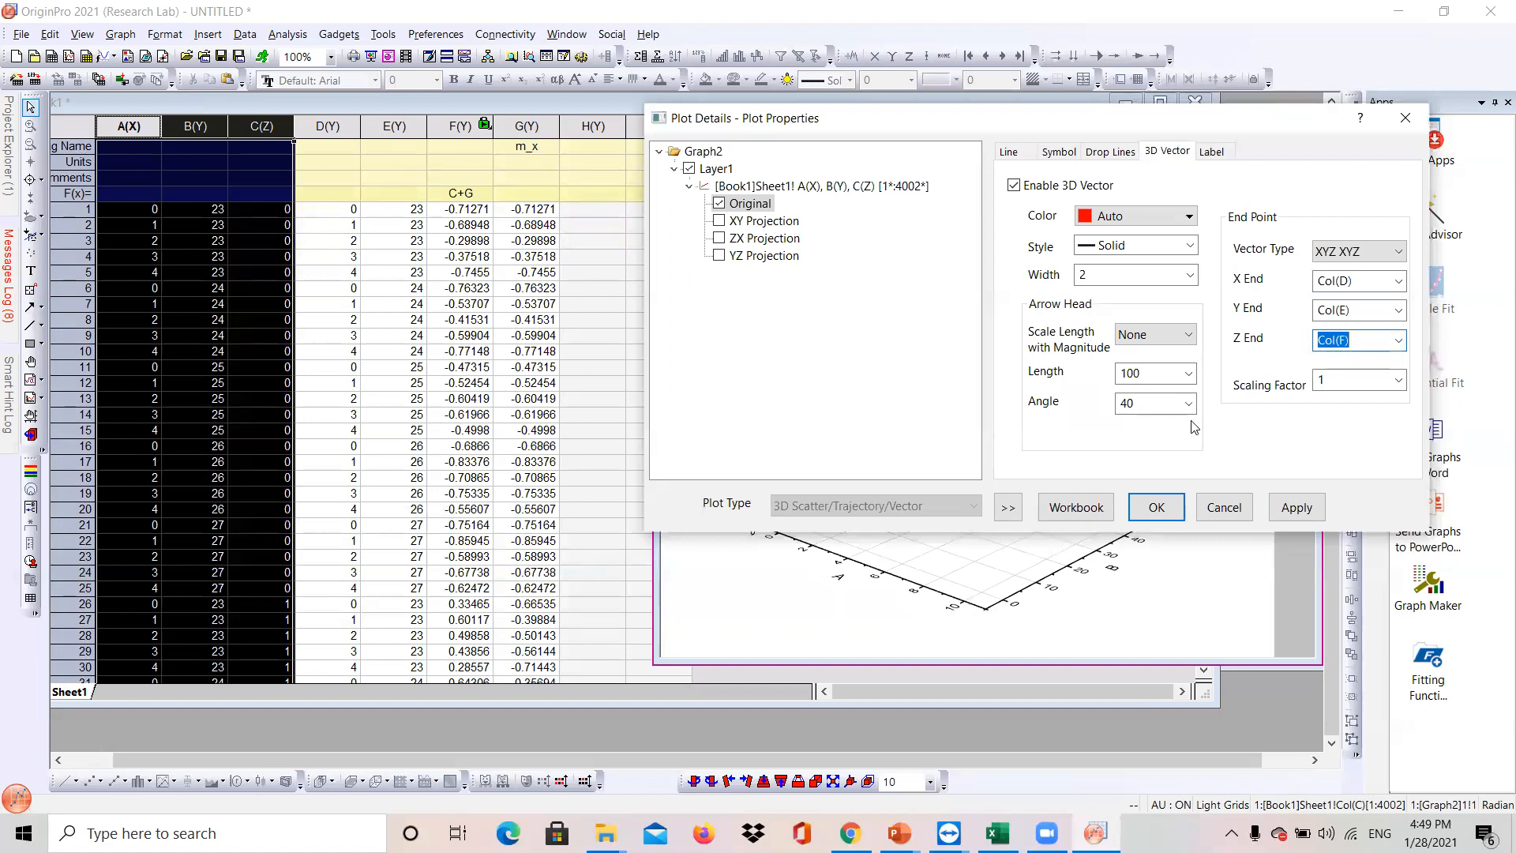
- Set the vector arrowhead length to 30
{"action": "left_click", "coordinate": [1189, 375]}
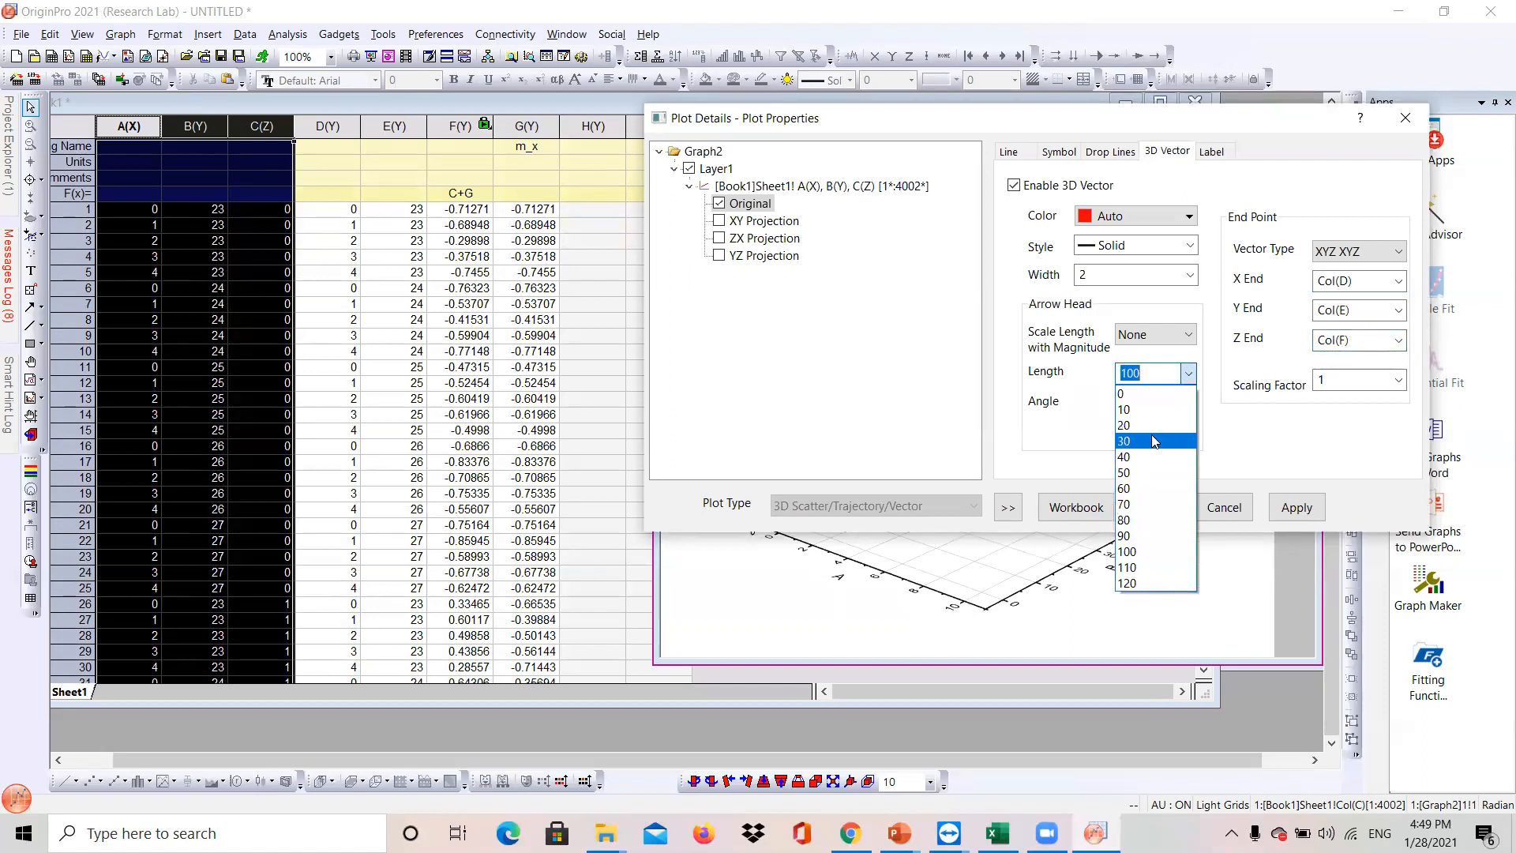
{"action": "left_click", "coordinate": [1130, 425]}
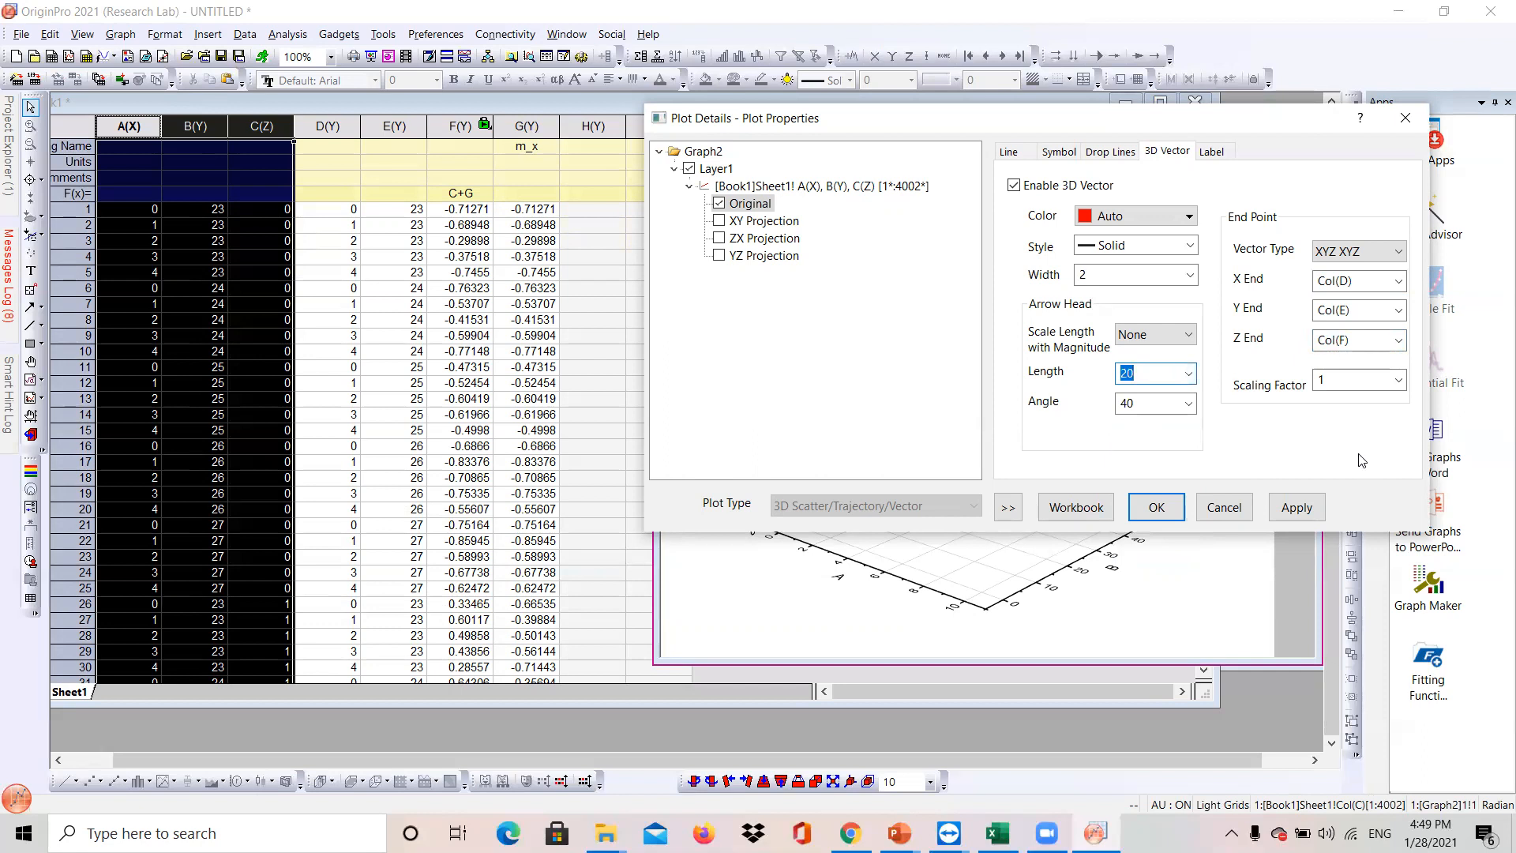
{"action": "left_click", "coordinate": [1190, 375]}
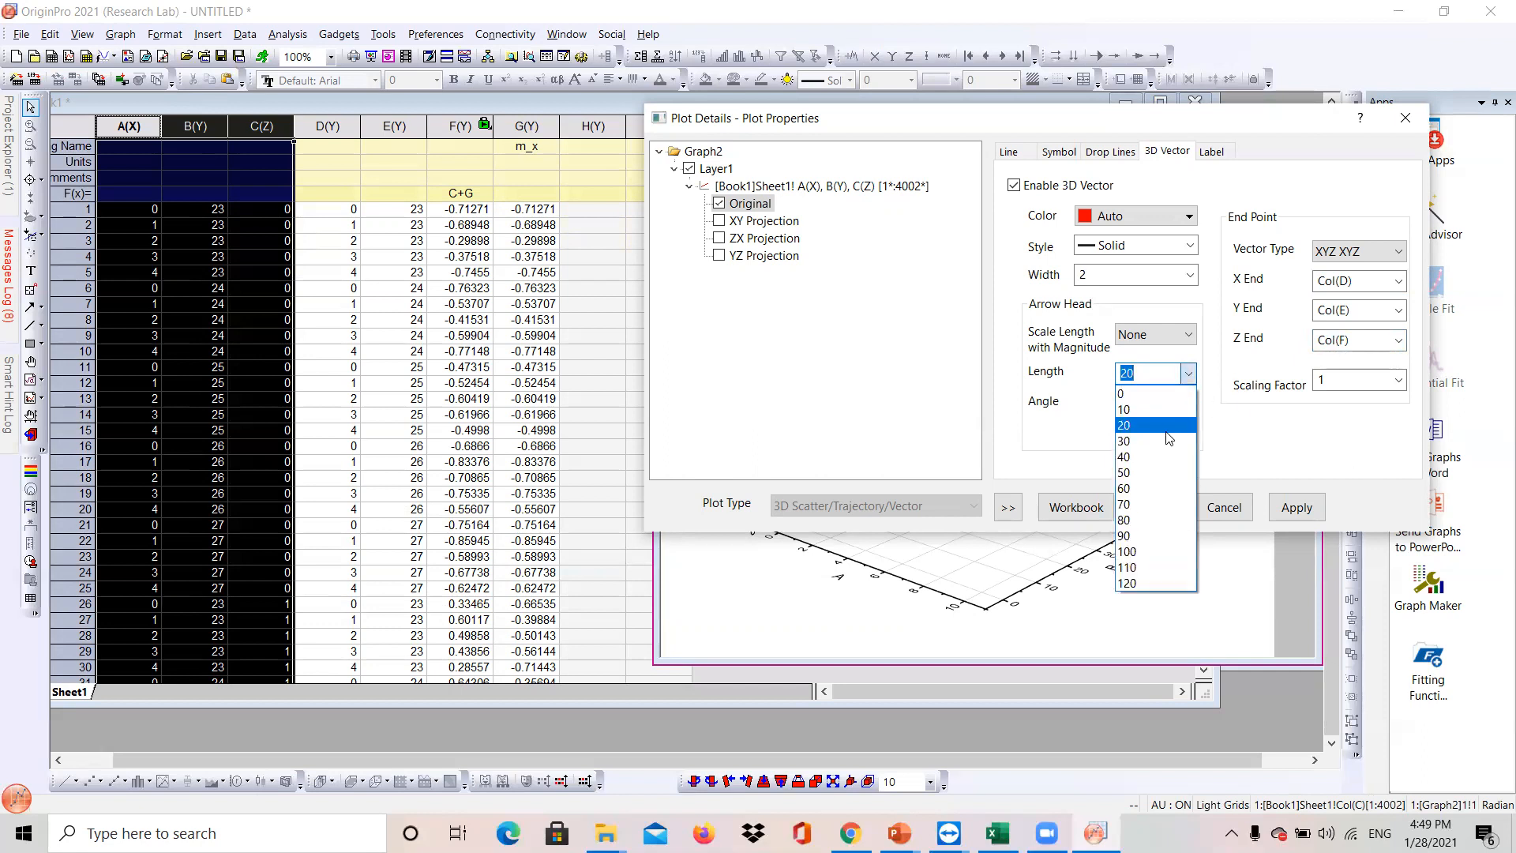
{"action": "left_click", "coordinate": [1165, 441]}
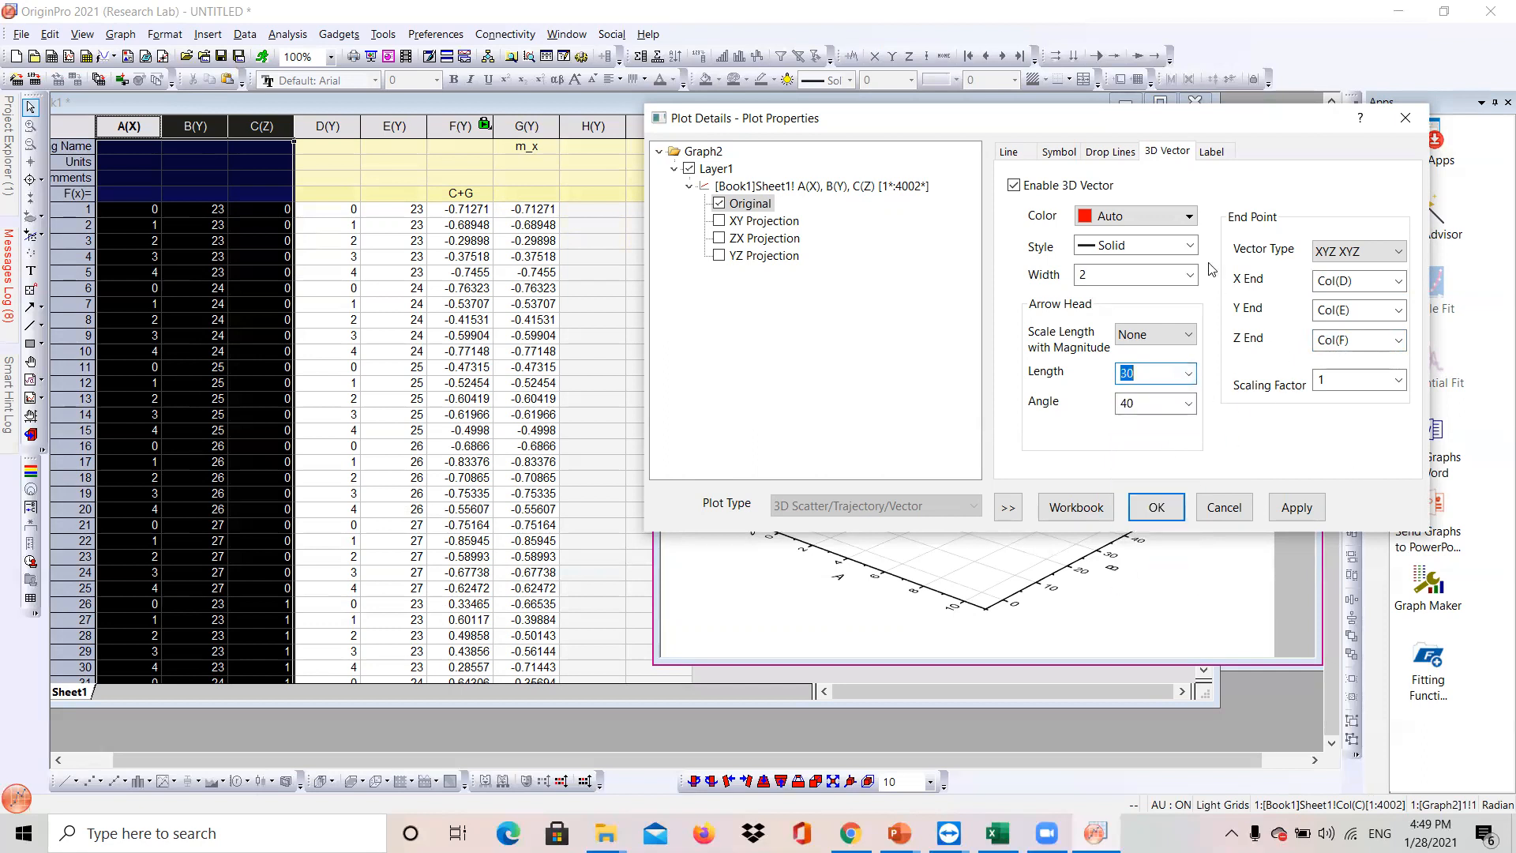
- Set the vector color to Black with a Solid style, then apply and close the plot properties
{"action": "left_click", "coordinate": [1188, 218]}
{"action": "left_click", "coordinate": [1188, 221]}
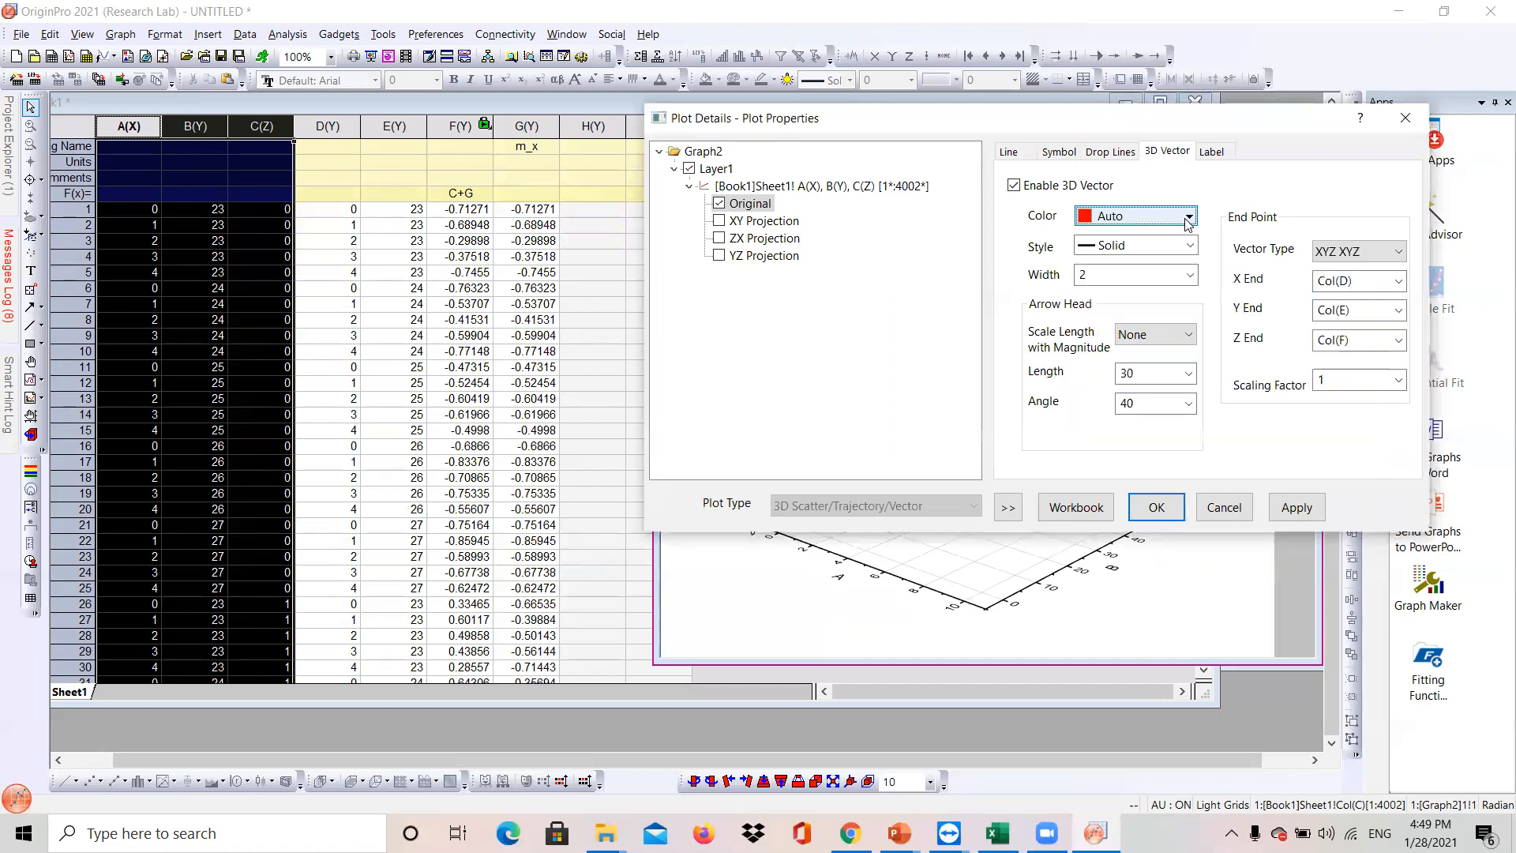
{"action": "left_click", "coordinate": [1190, 247]}
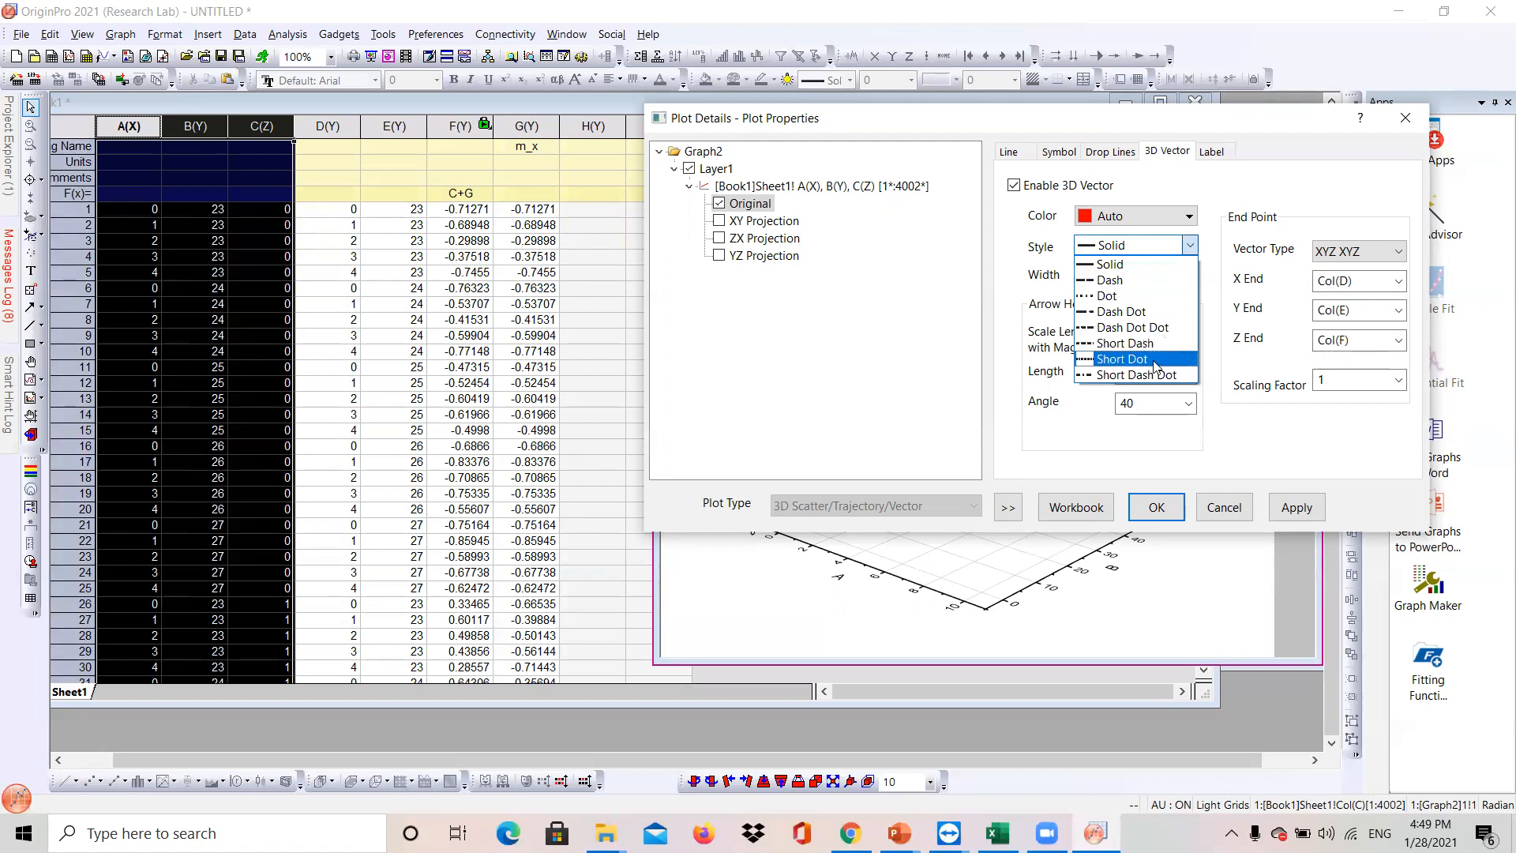
{"action": "left_click", "coordinate": [1140, 266]}
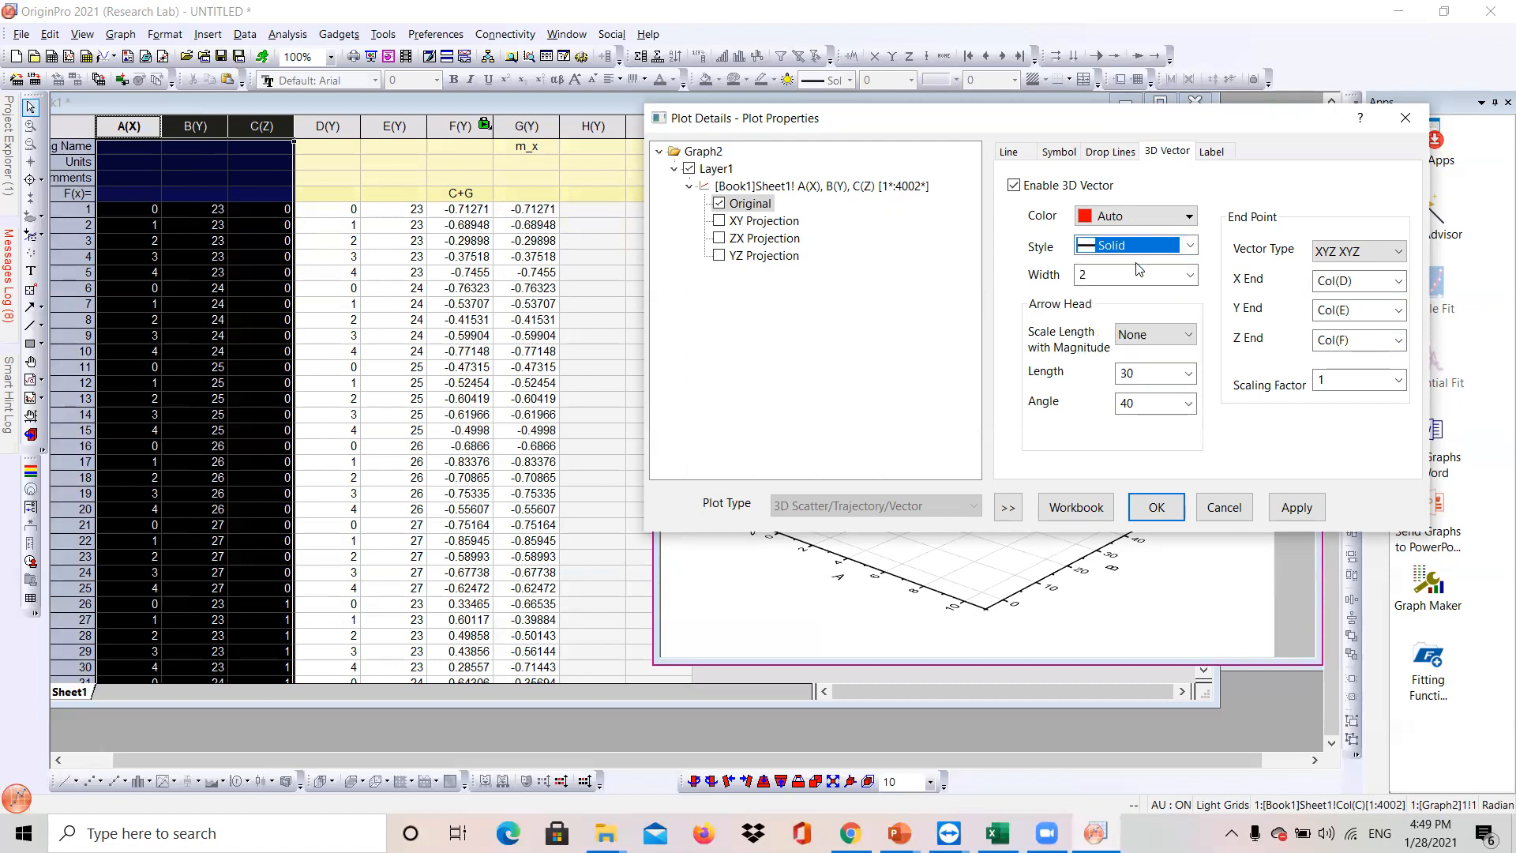
{"action": "left_click", "coordinate": [1185, 221]}
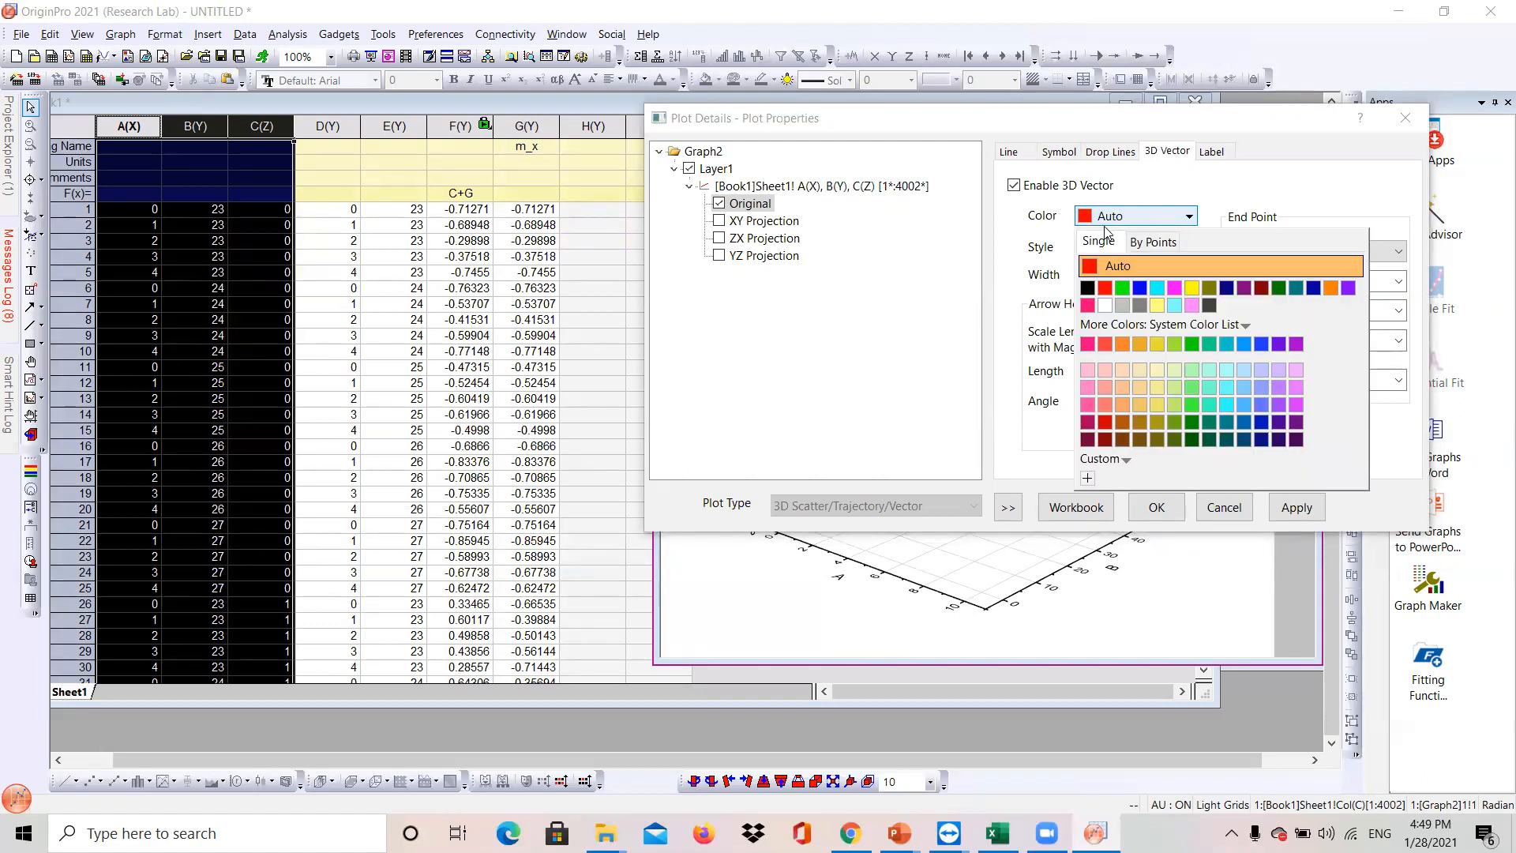
{"action": "left_click", "coordinate": [1087, 288]}
{"action": "left_click", "coordinate": [1305, 507]}
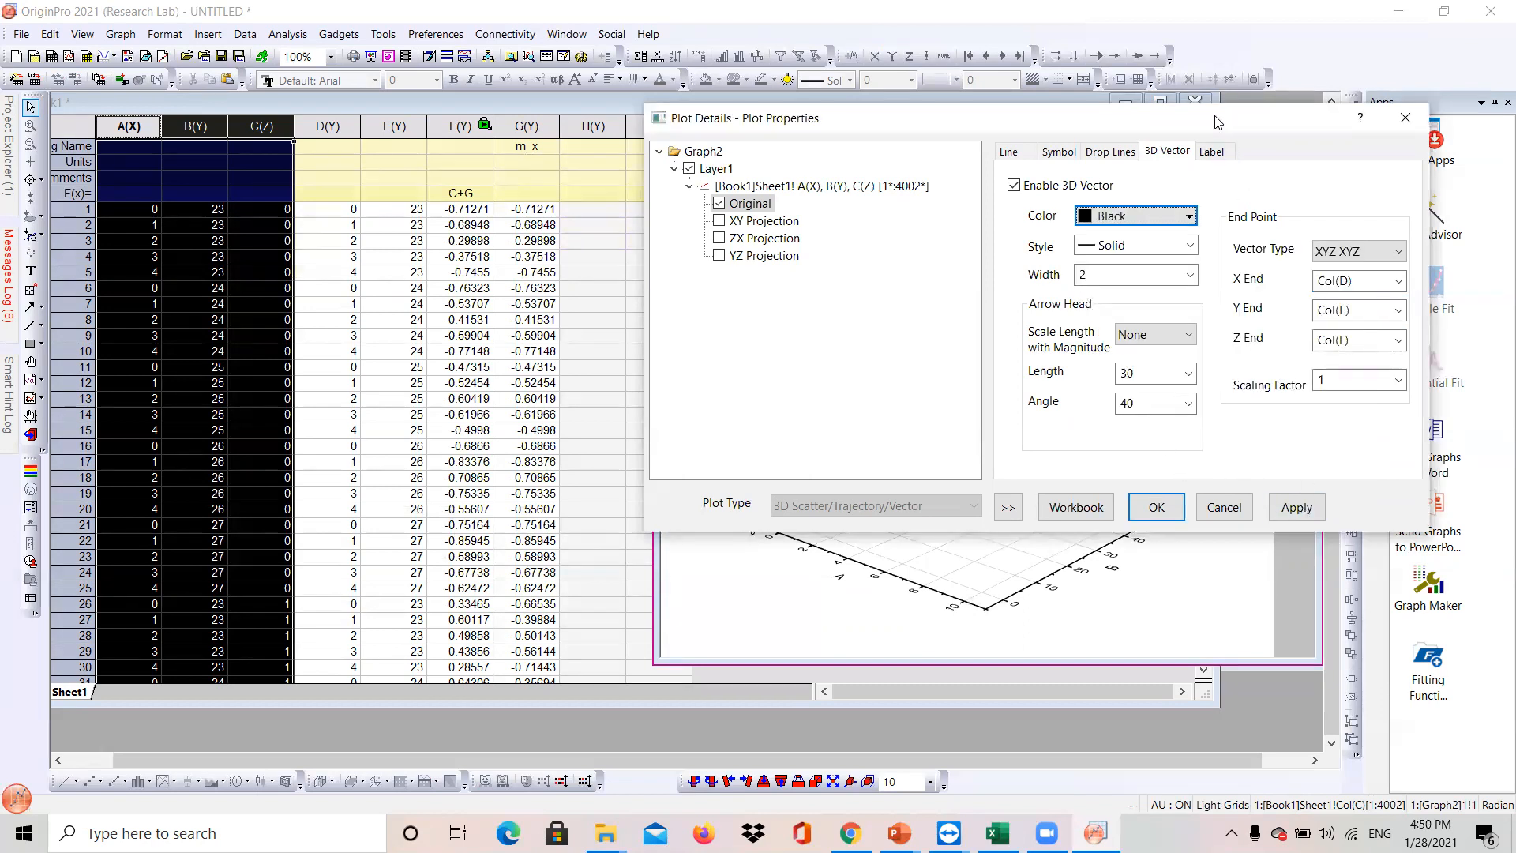
{"action": "left_click_drag", "start_coordinate": [1217, 122], "coordinate": [596, 143]}
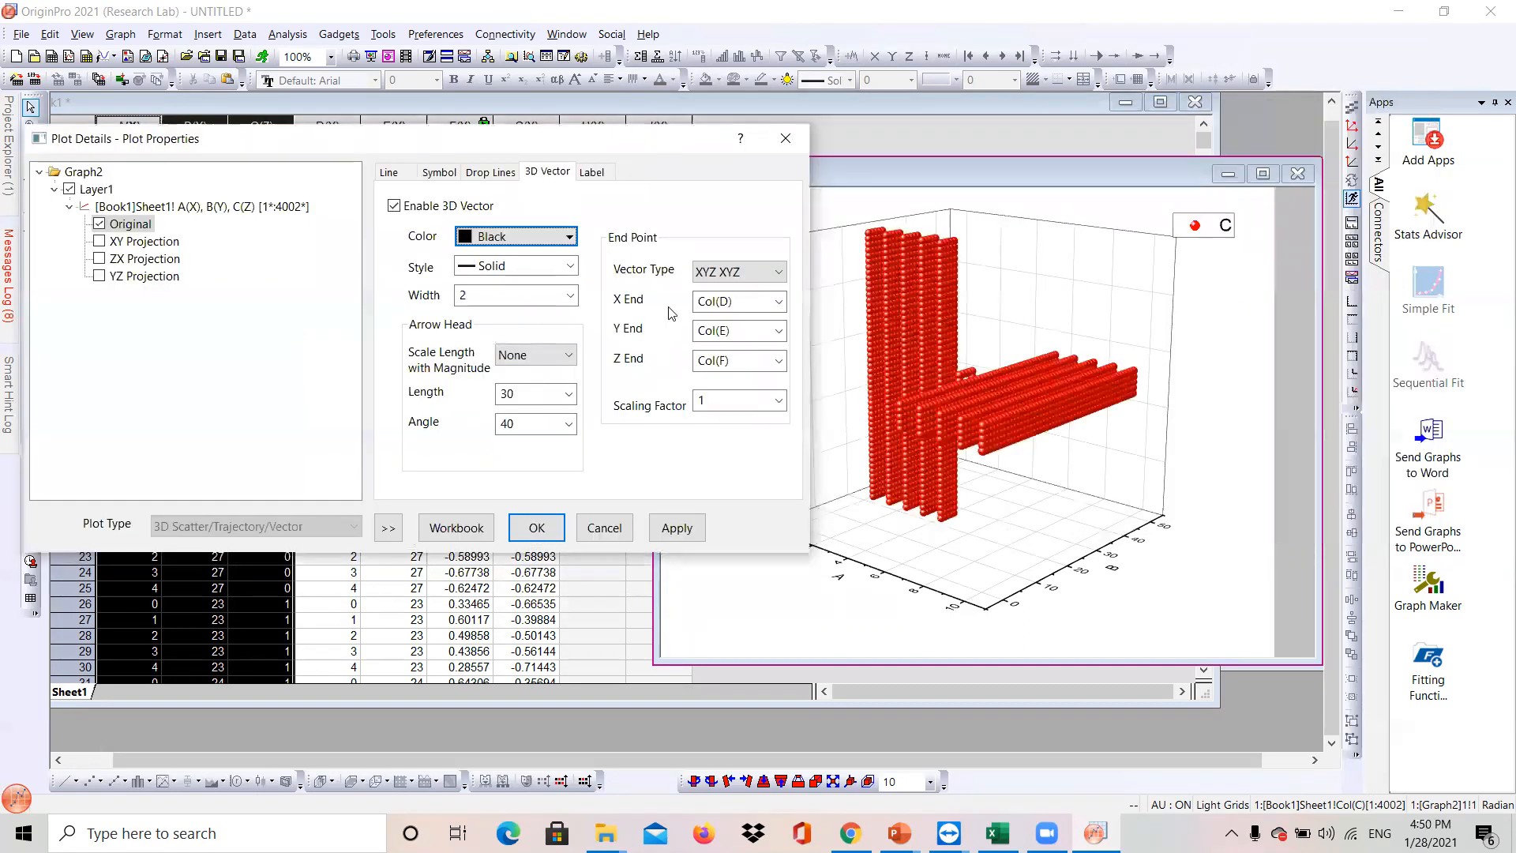
{"action": "left_click", "coordinate": [676, 528]}
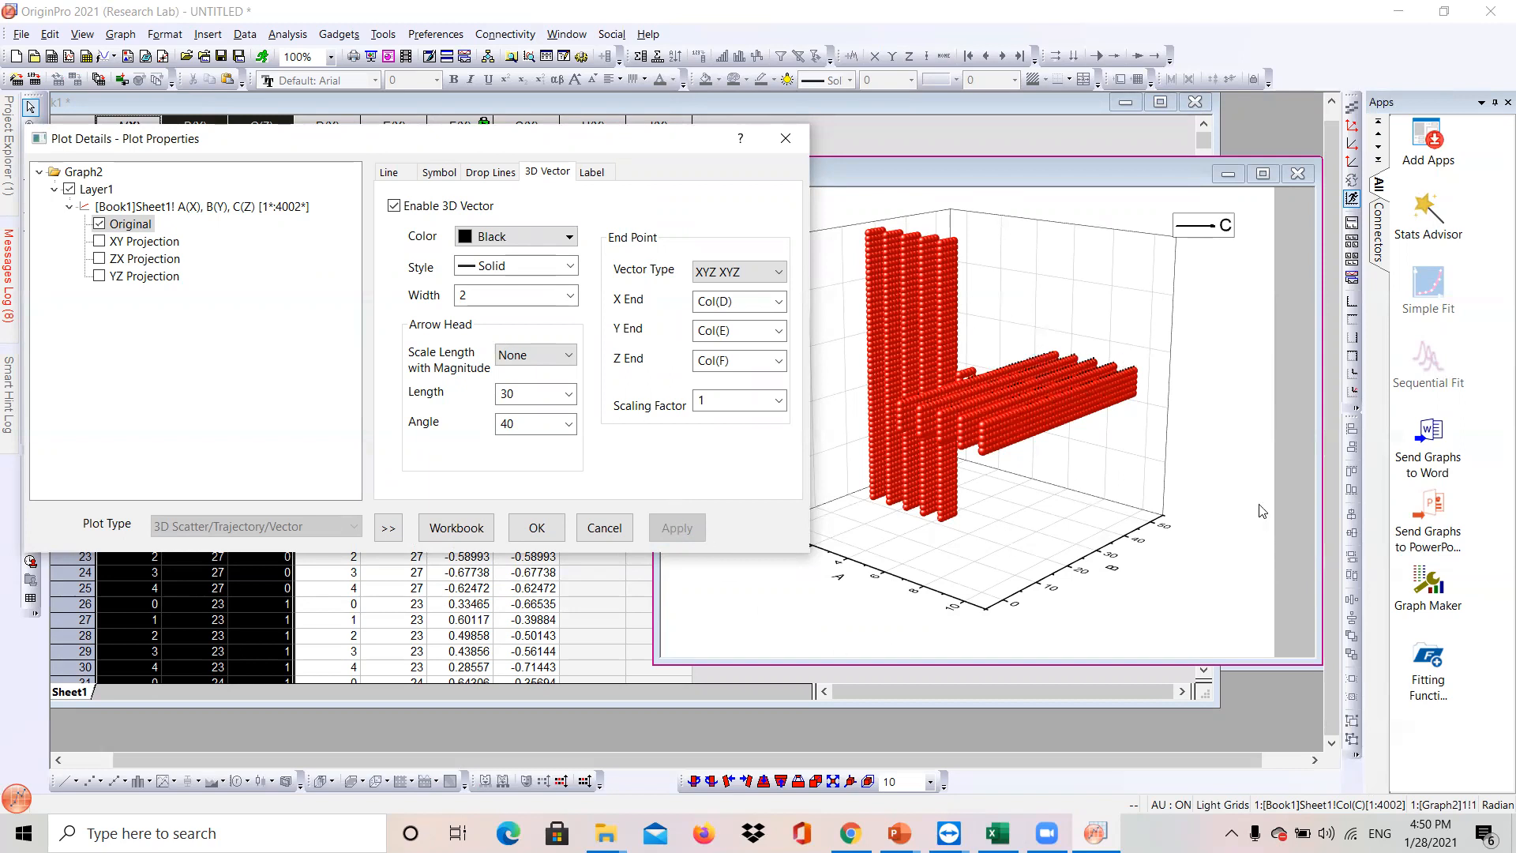
{"action": "left_click", "coordinate": [537, 528]}
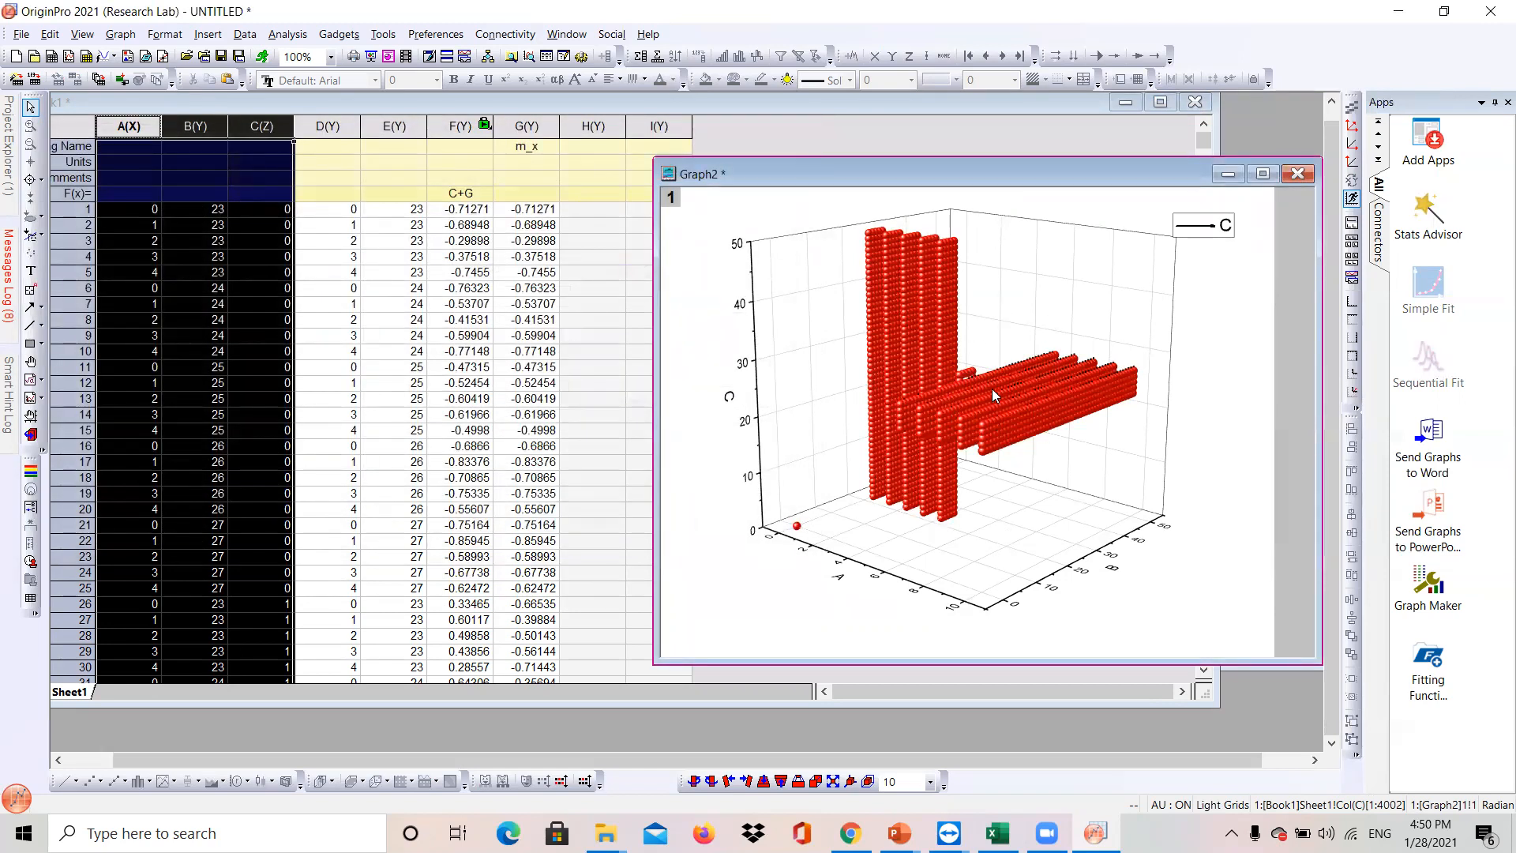
- Zoom in and out on the graph to inspect the plotted vectors
{"action": "scroll", "coordinate": [992, 400], "scroll_direction": "up", "scroll_amount": 3}
{"action": "scroll", "coordinate": [992, 399], "scroll_direction": "up", "scroll_amount": 2}
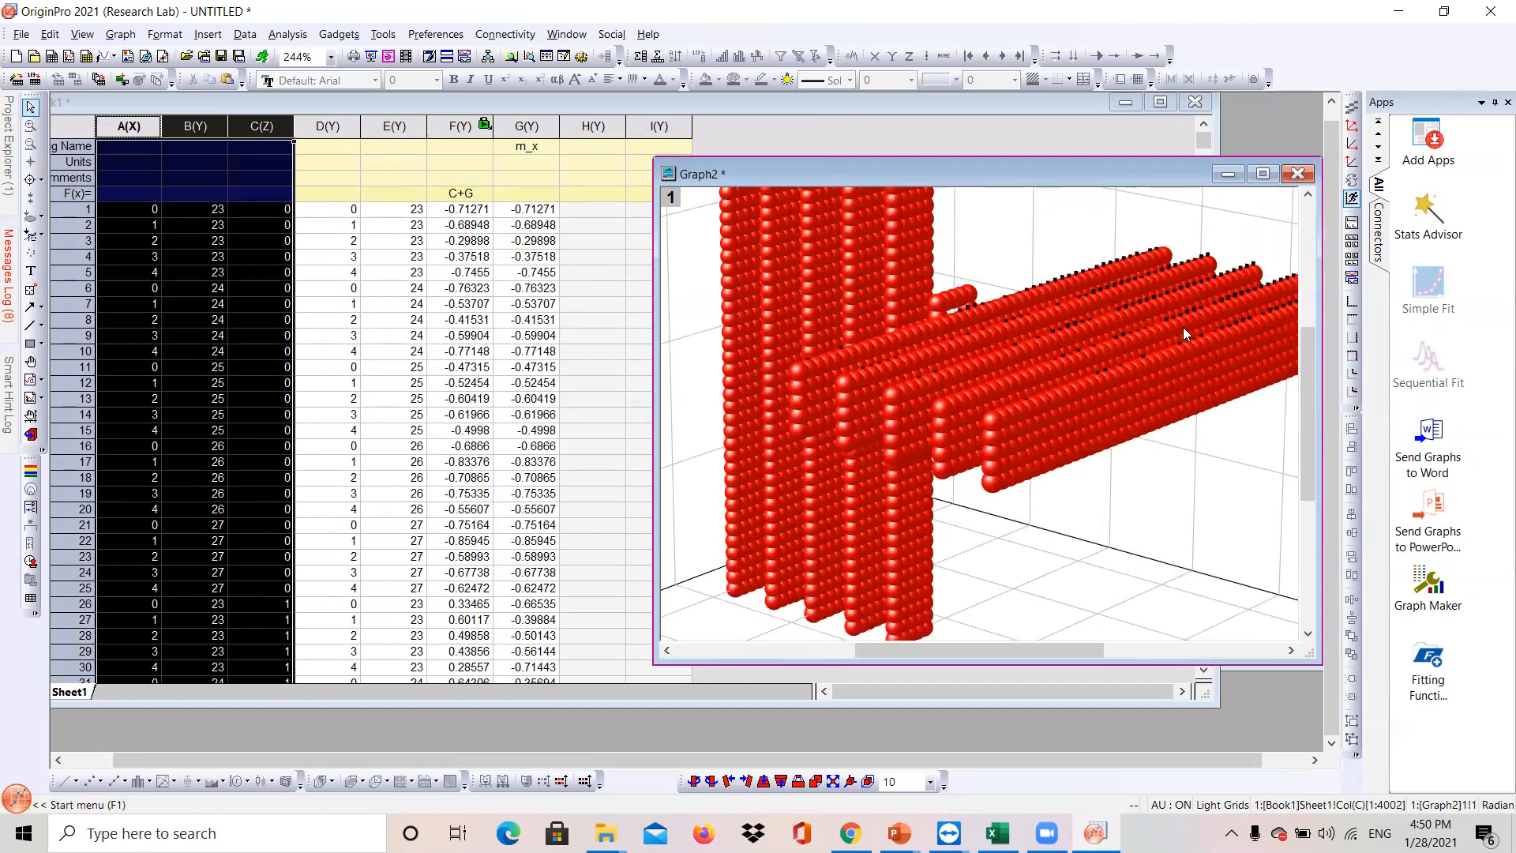
{"action": "scroll", "coordinate": [978, 423], "scroll_direction": "down", "scroll_amount": 3}
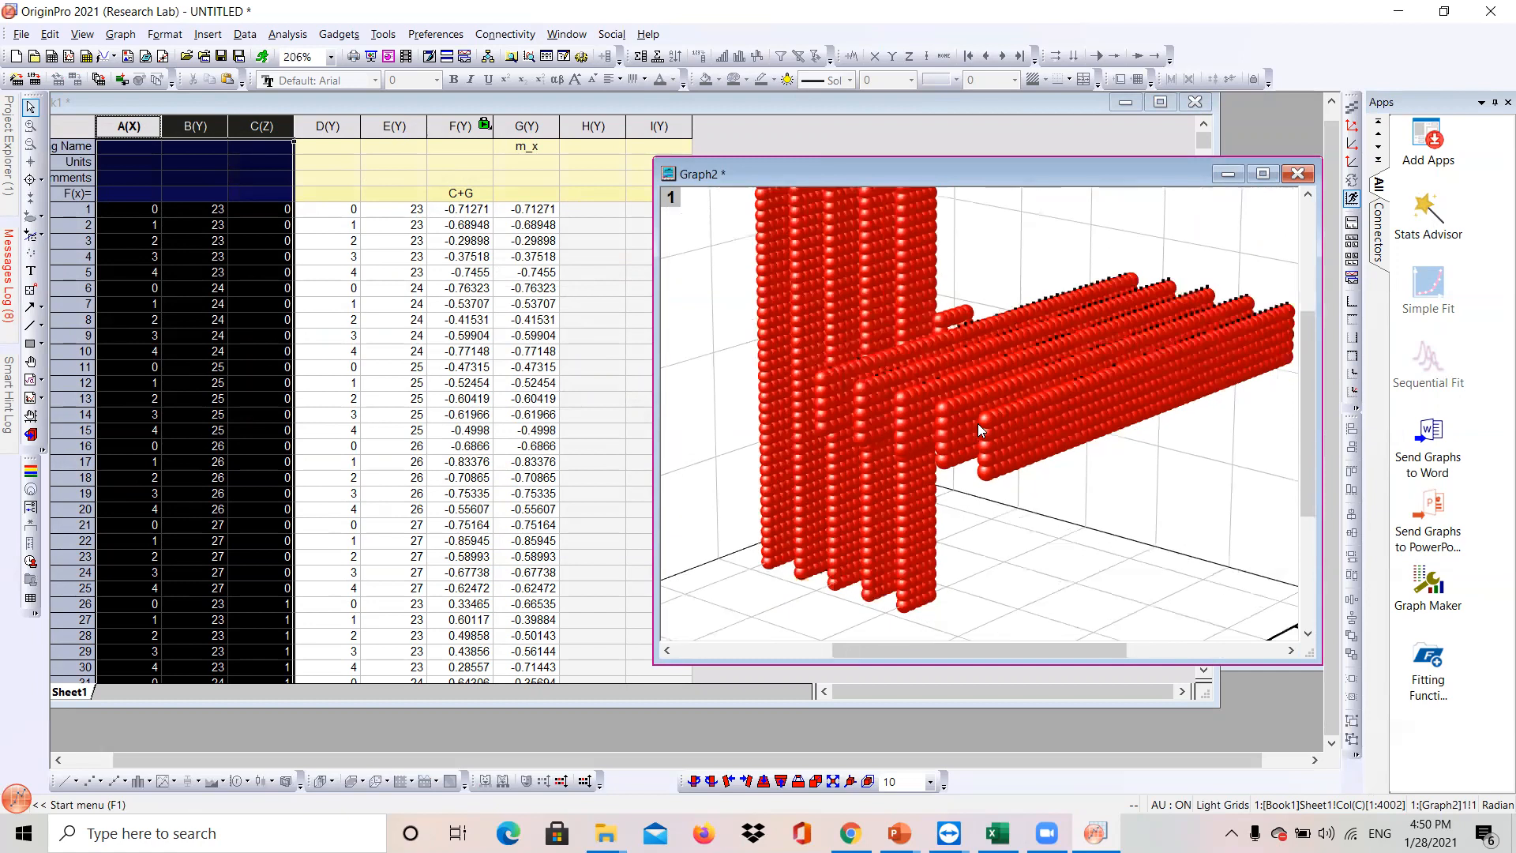
{"action": "scroll", "coordinate": [981, 410], "scroll_direction": "down", "scroll_amount": 2}
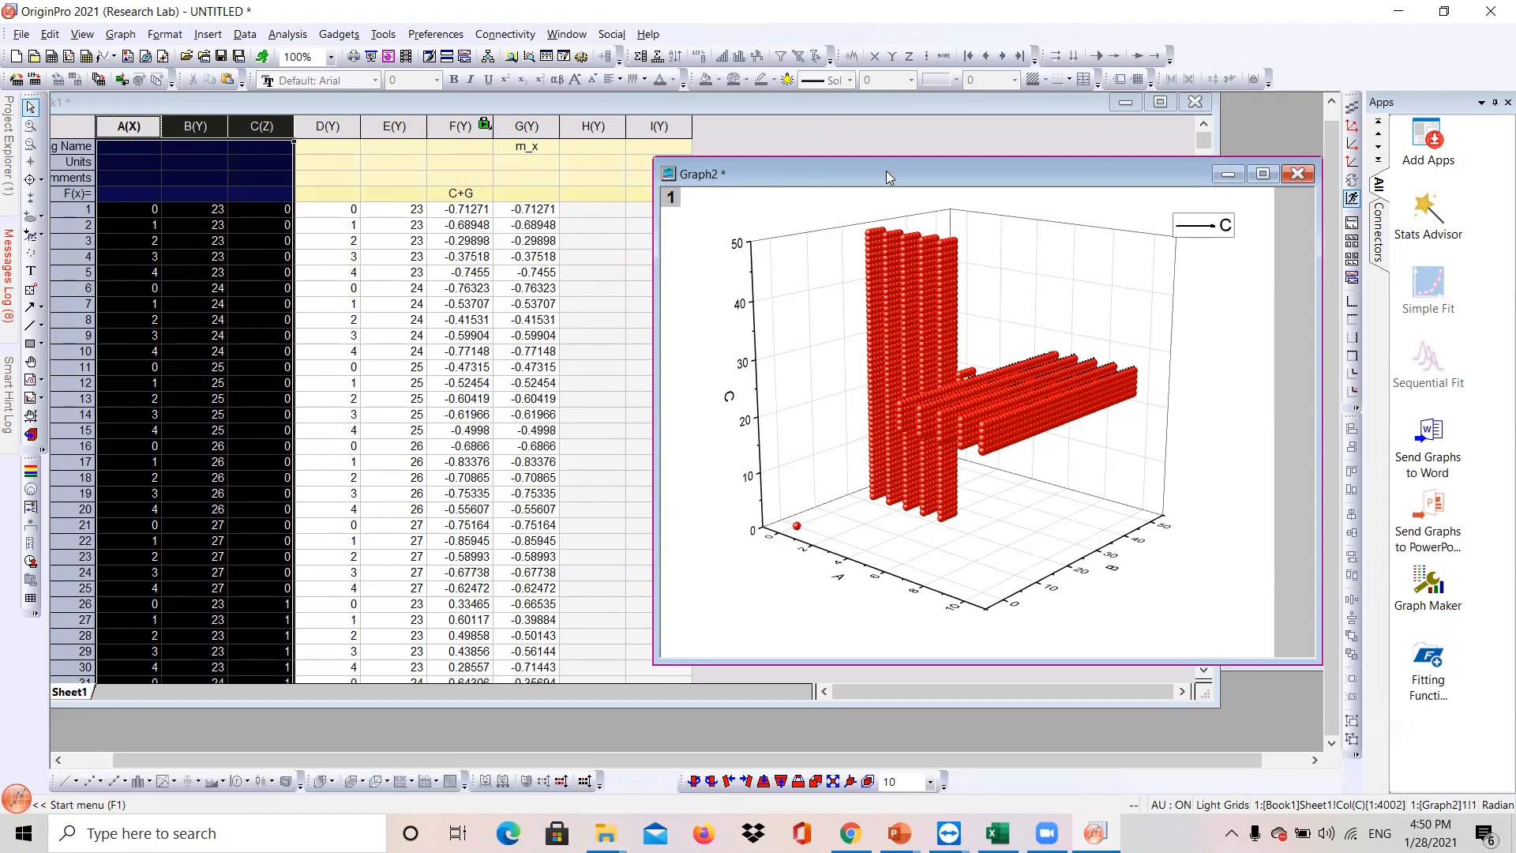
- Reopen the plot properties and set the 3D sphere symbol size to 0, applying the change
{"action": "double_click", "coordinate": [960, 411]}
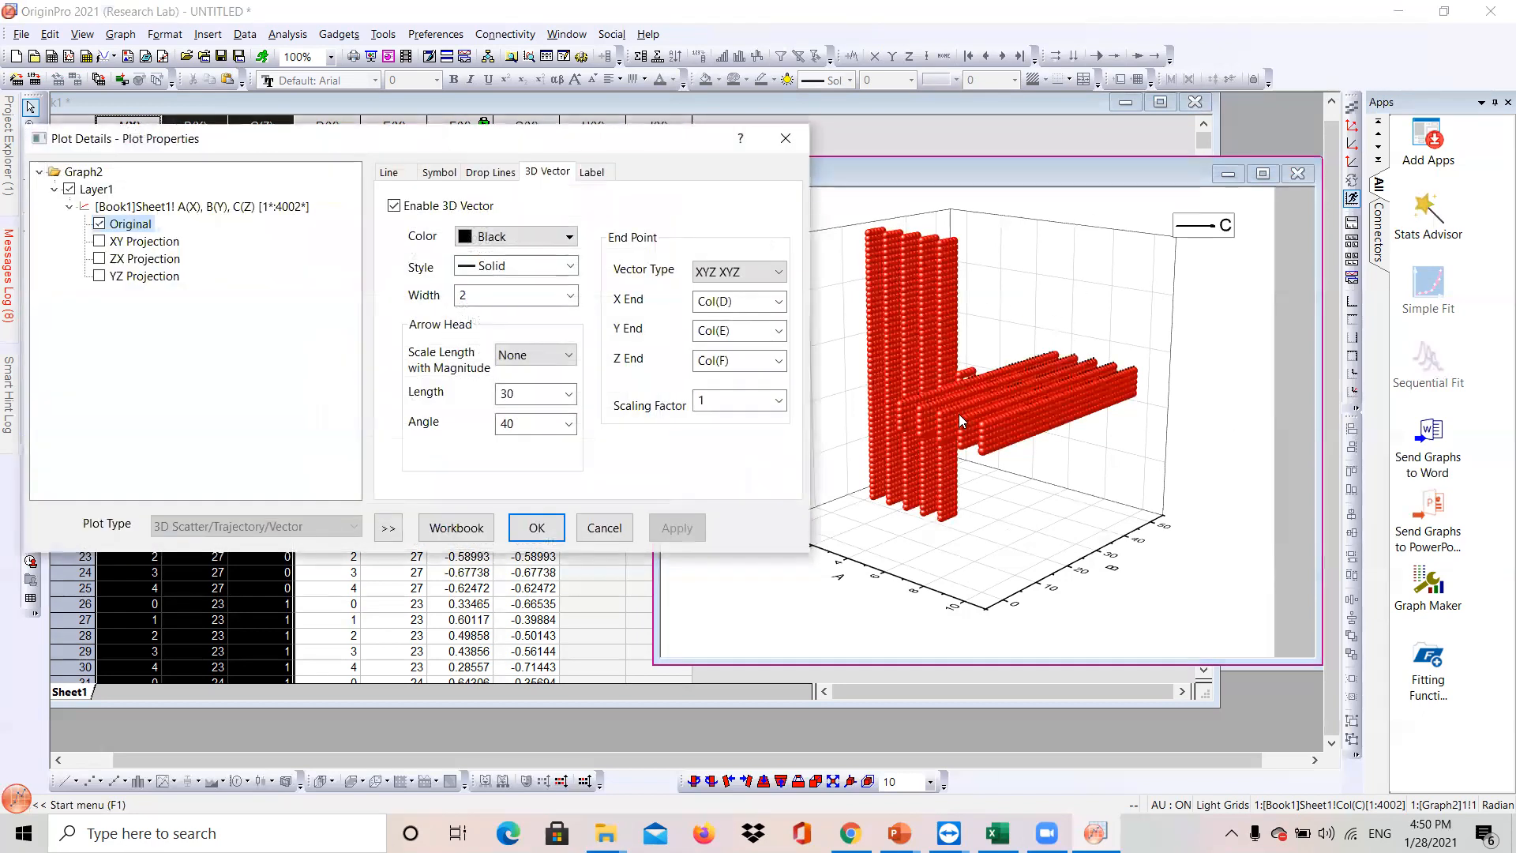
{"action": "left_click", "coordinate": [423, 174]}
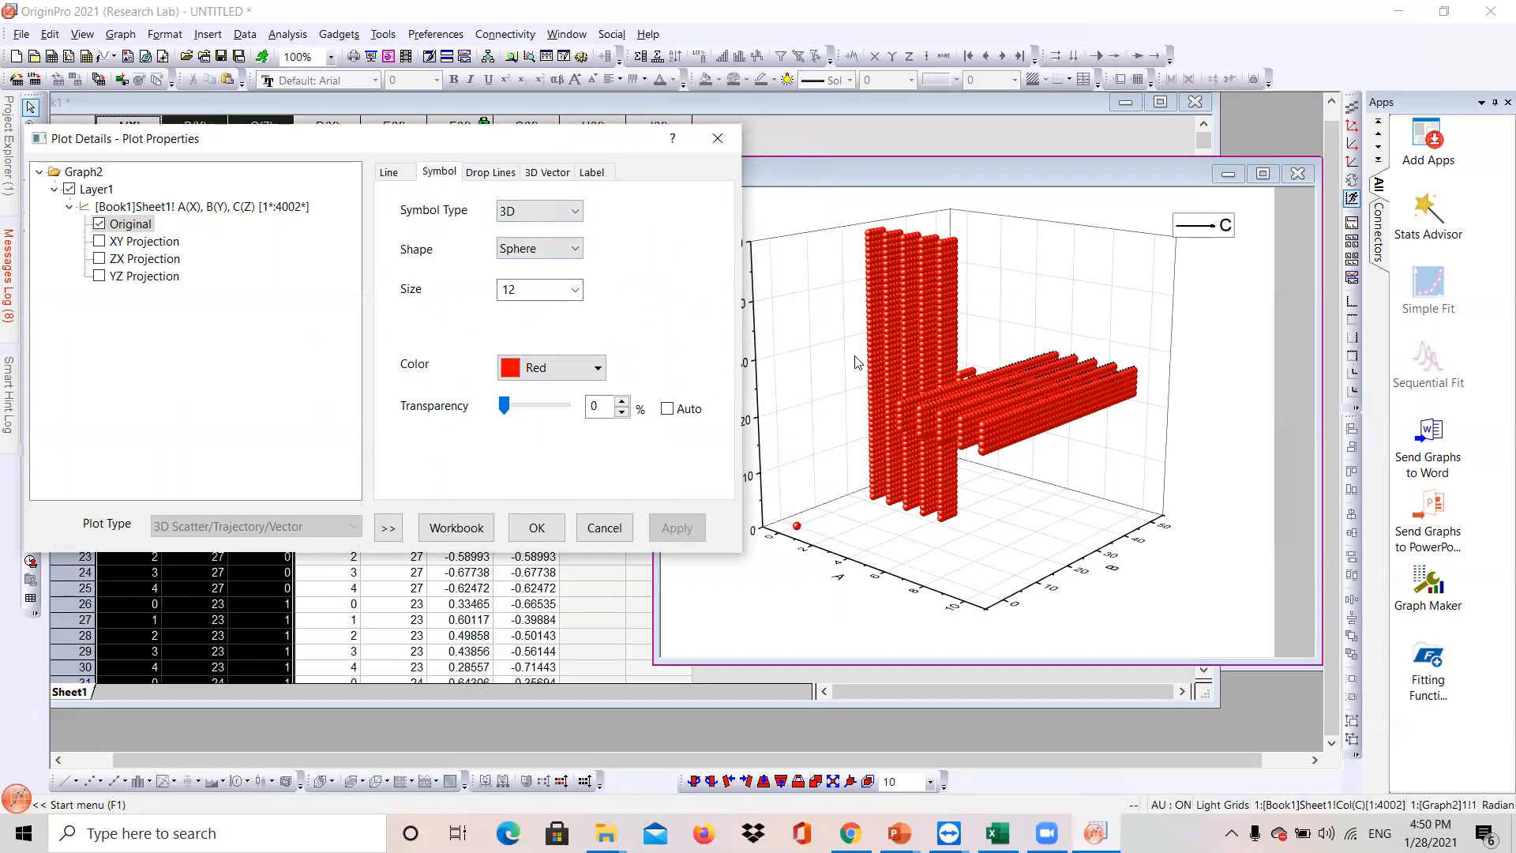
{"action": "left_click", "coordinate": [576, 212]}
{"action": "left_click", "coordinate": [579, 230]}
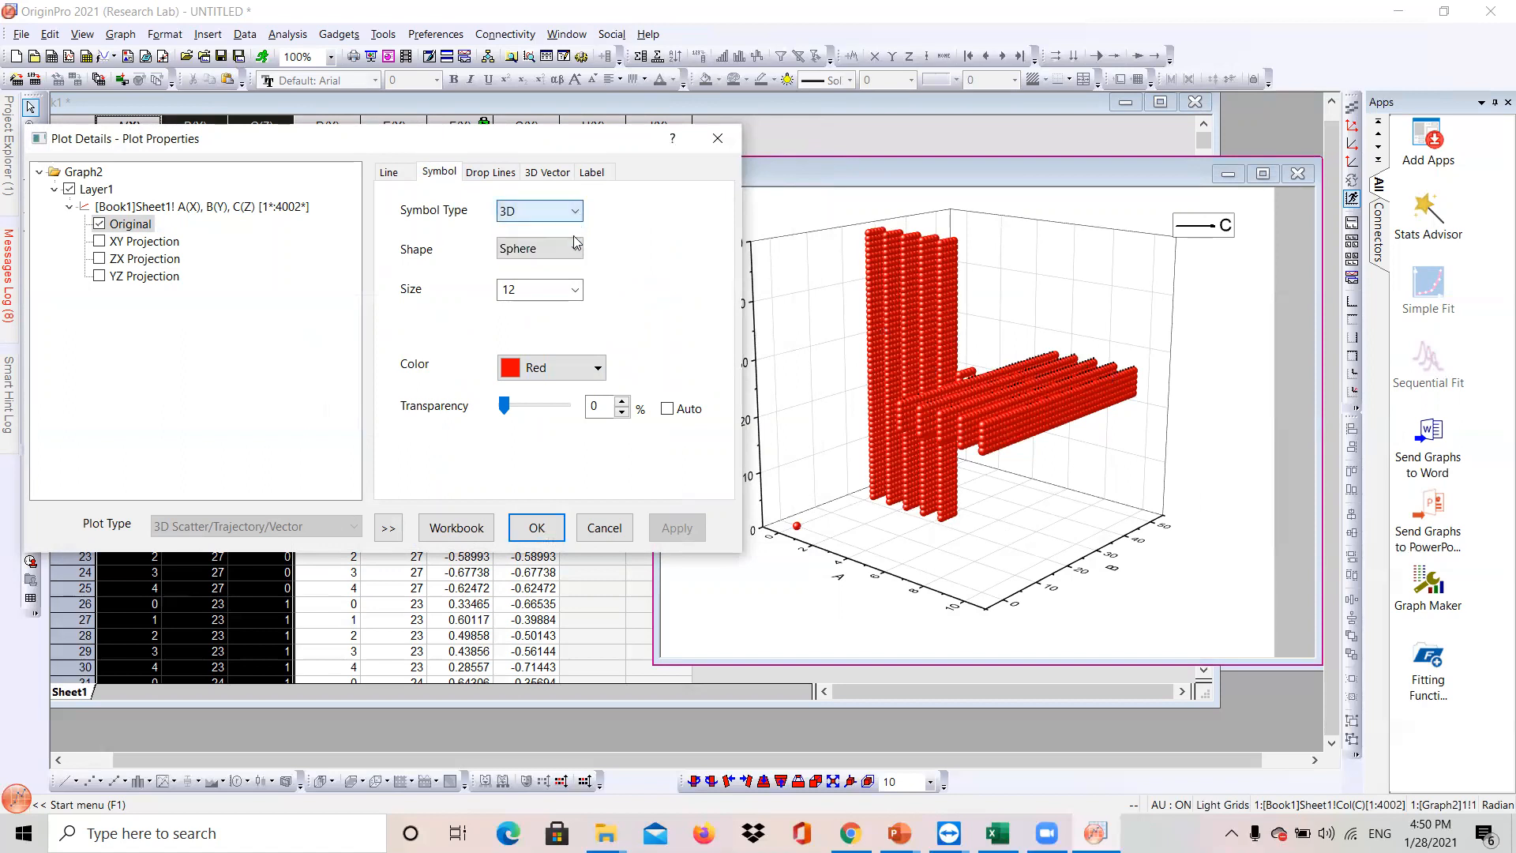
{"action": "left_click", "coordinate": [575, 290]}
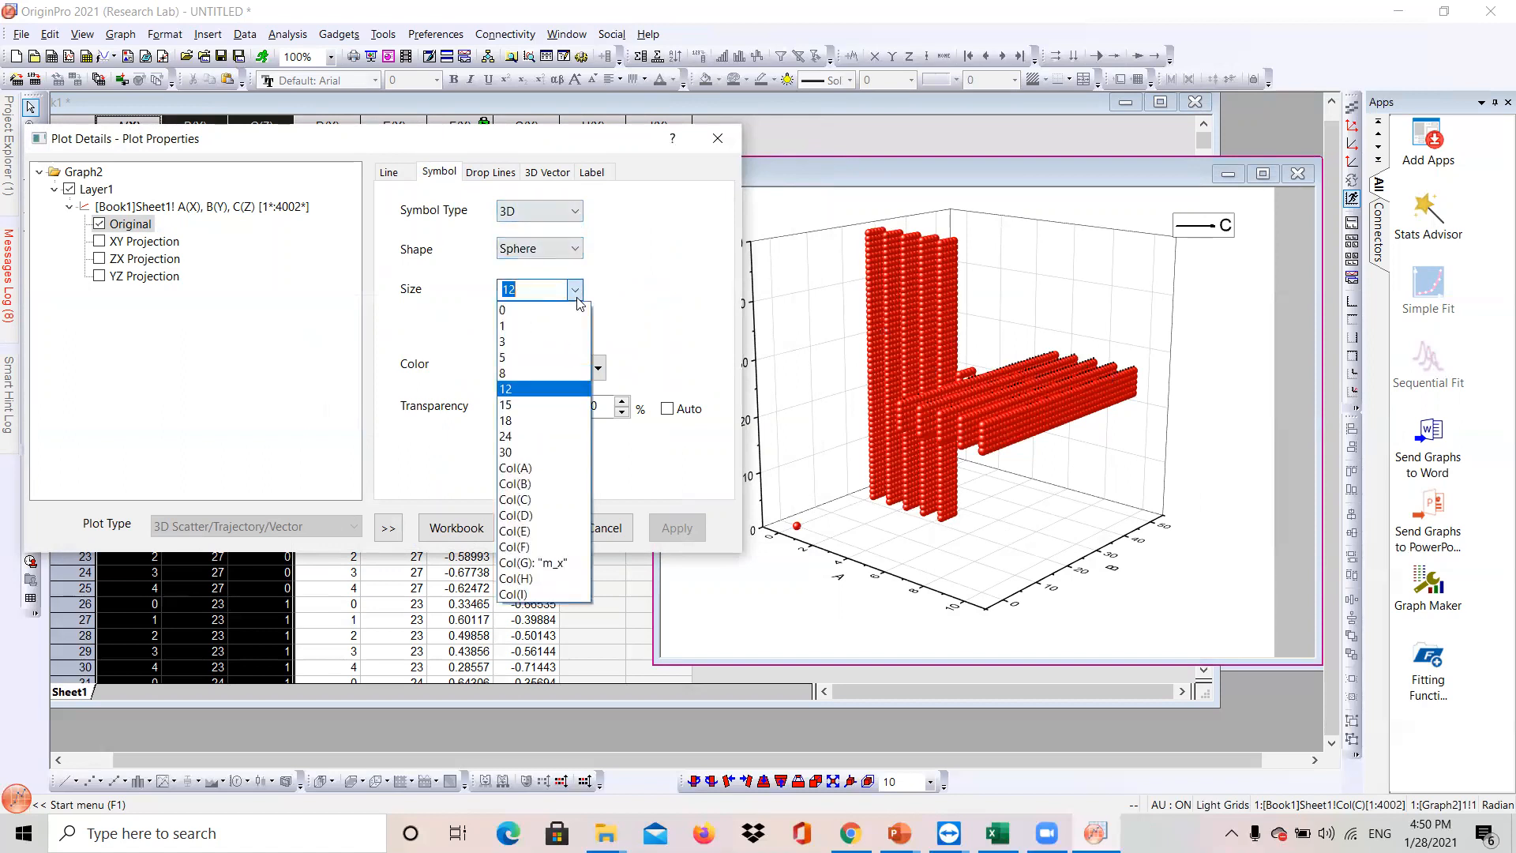
{"action": "left_click", "coordinate": [531, 310]}
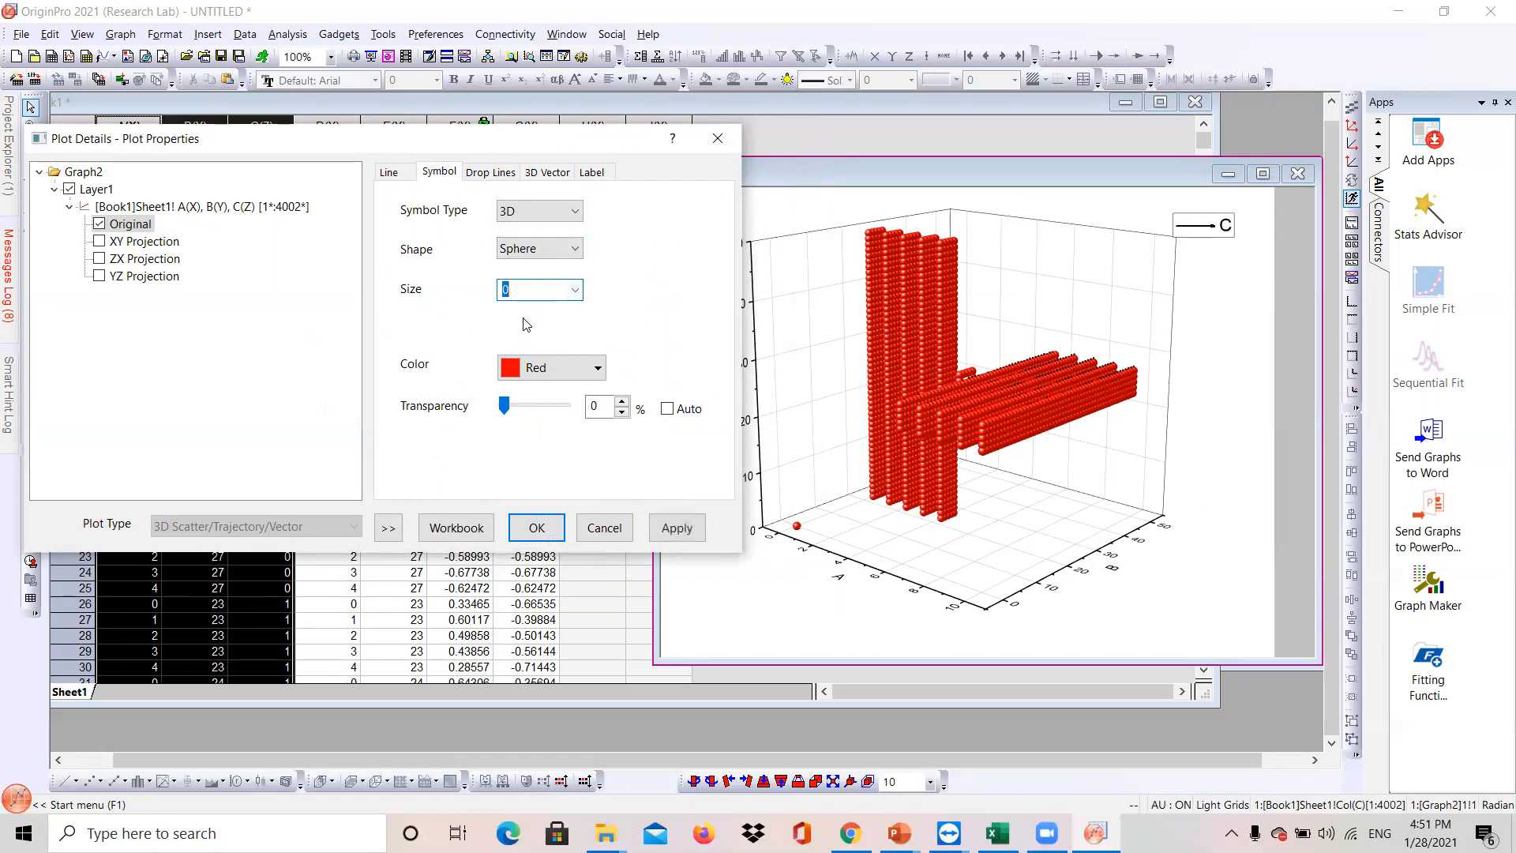
{"action": "left_click", "coordinate": [665, 533]}
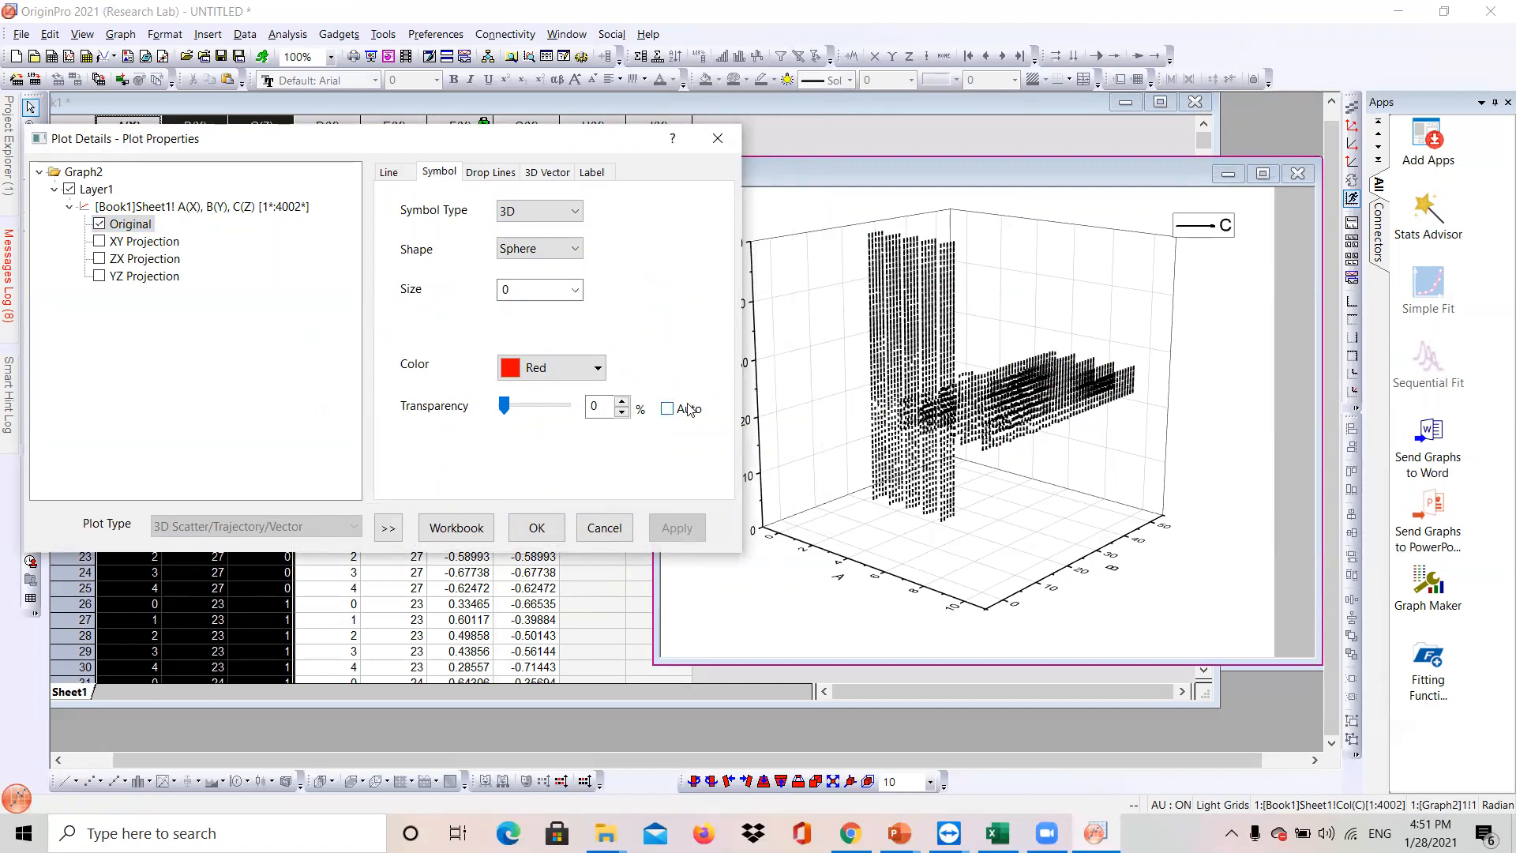
{"action": "left_click", "coordinate": [537, 527]}
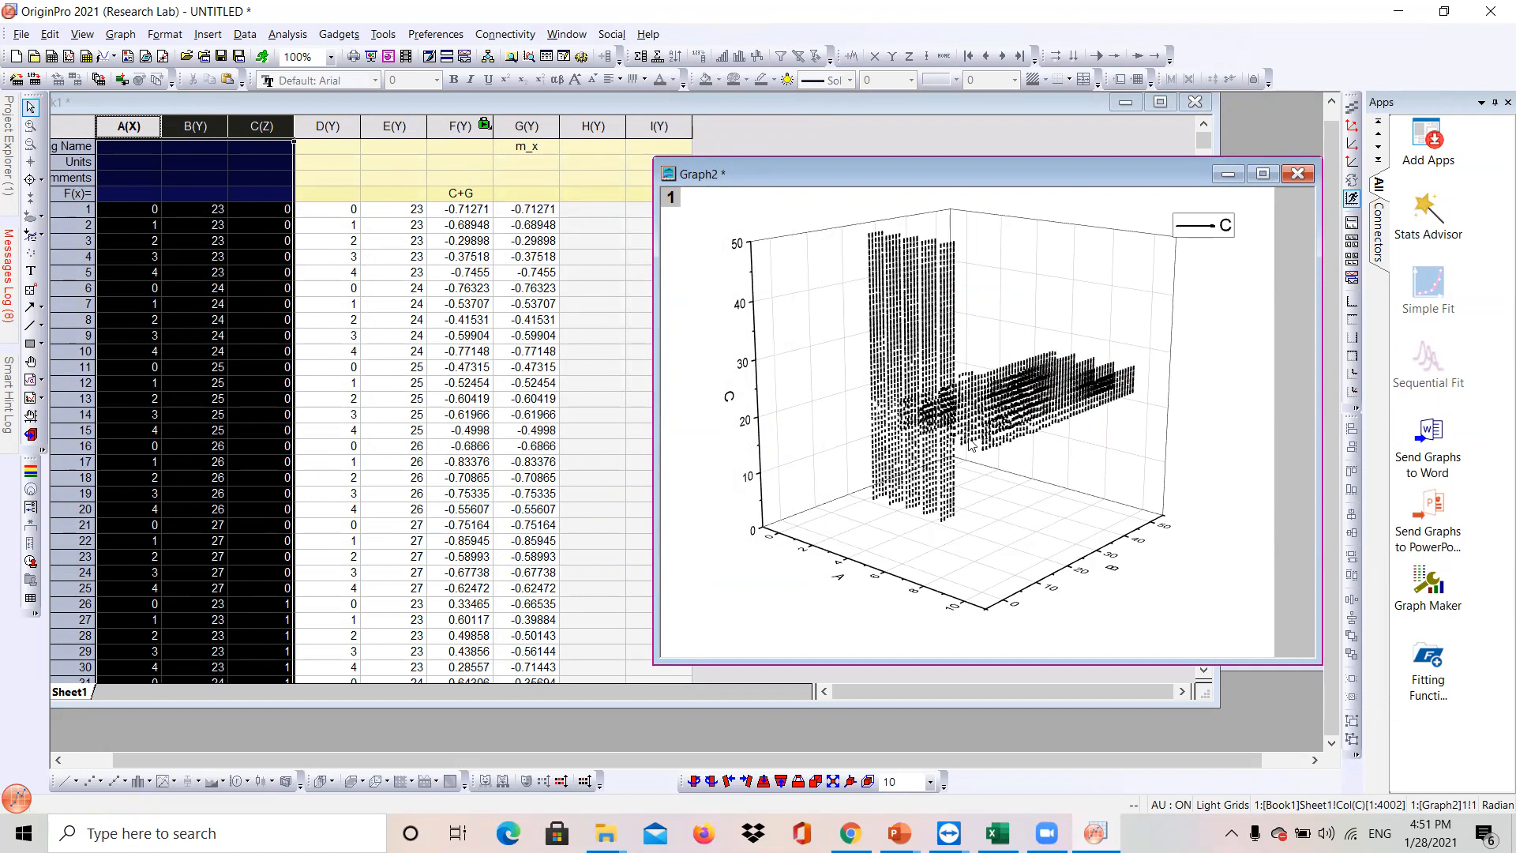
- Zoom into the graph to examine the vector arrows
{"action": "scroll", "coordinate": [997, 448], "scroll_direction": "up", "scroll_amount": 5}
{"action": "scroll", "coordinate": [997, 448], "scroll_direction": "up", "scroll_amount": 5}
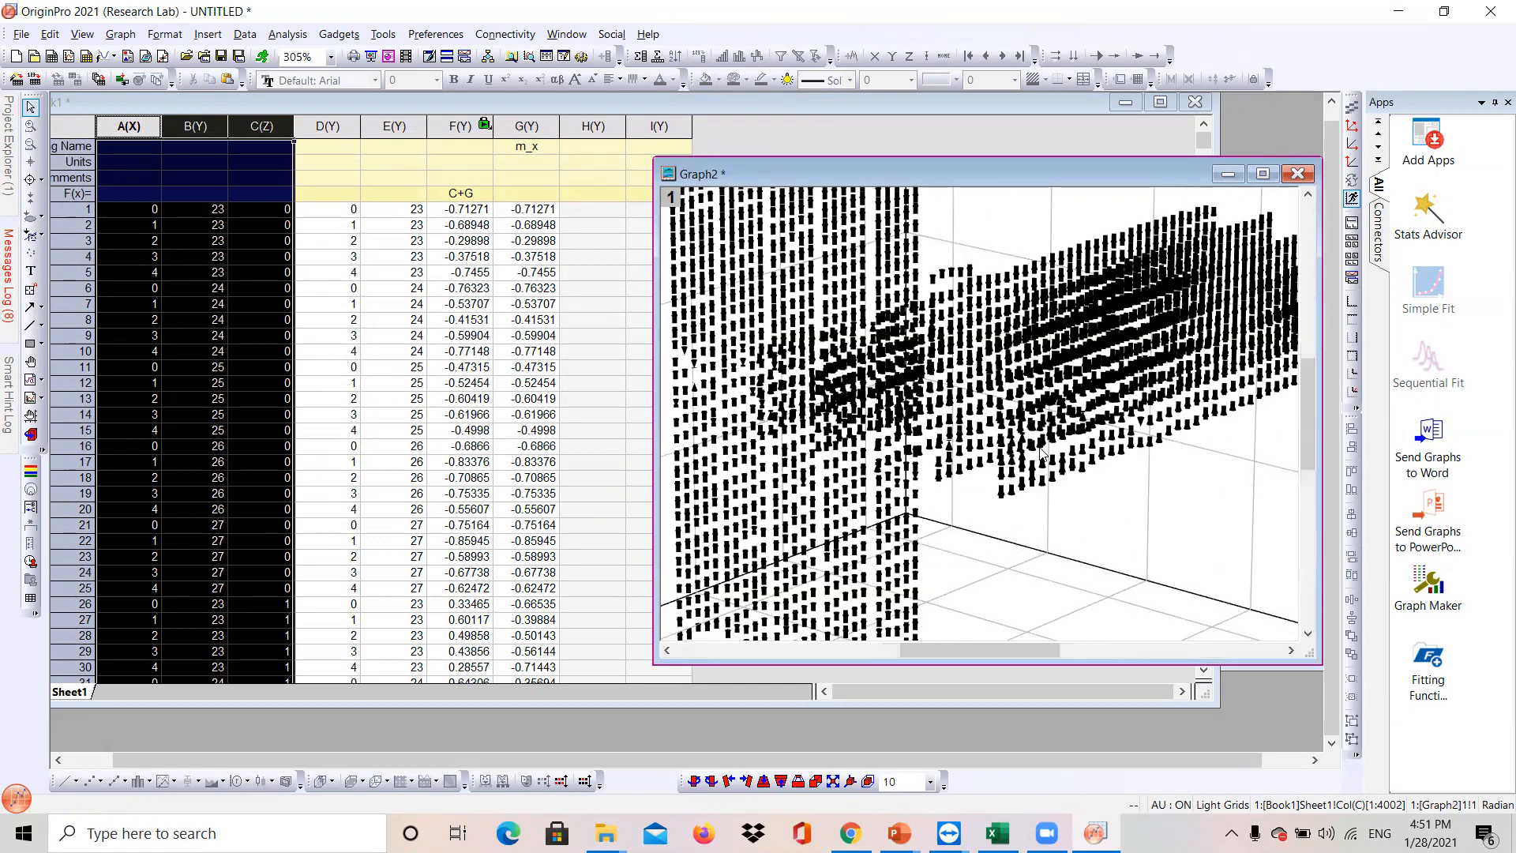
{"action": "scroll", "coordinate": [1041, 454], "scroll_direction": "down", "scroll_amount": 8}
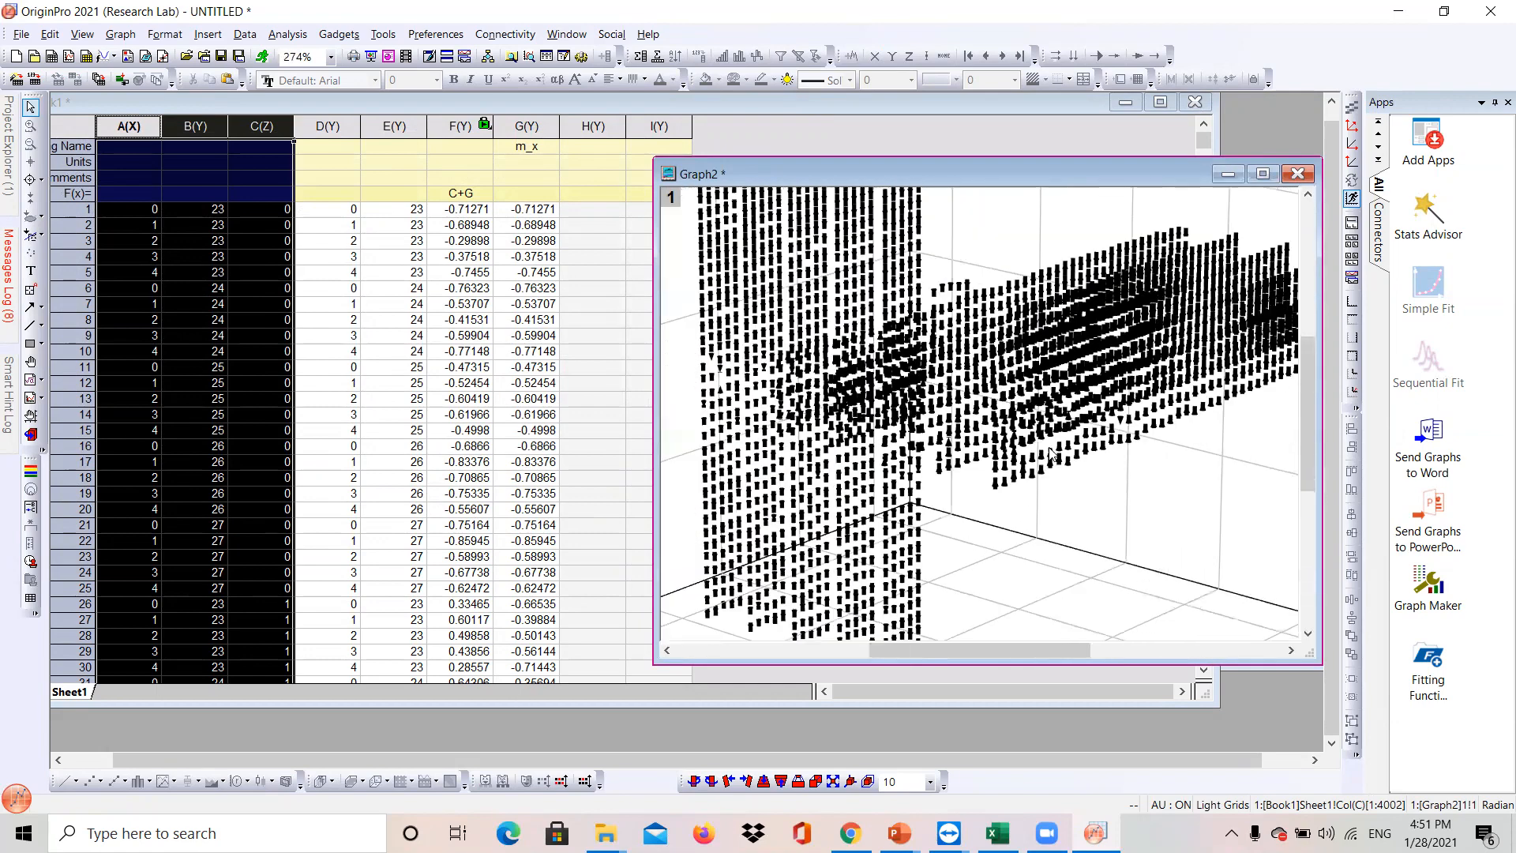
- Reopen the plot properties and set the 3D vector line width to 0.2, applying the change and closing the dialog
{"action": "scroll", "coordinate": [1059, 456], "scroll_direction": "up", "scroll_amount": 2}
{"action": "scroll", "coordinate": [1059, 456], "scroll_direction": "up", "scroll_amount": 4}
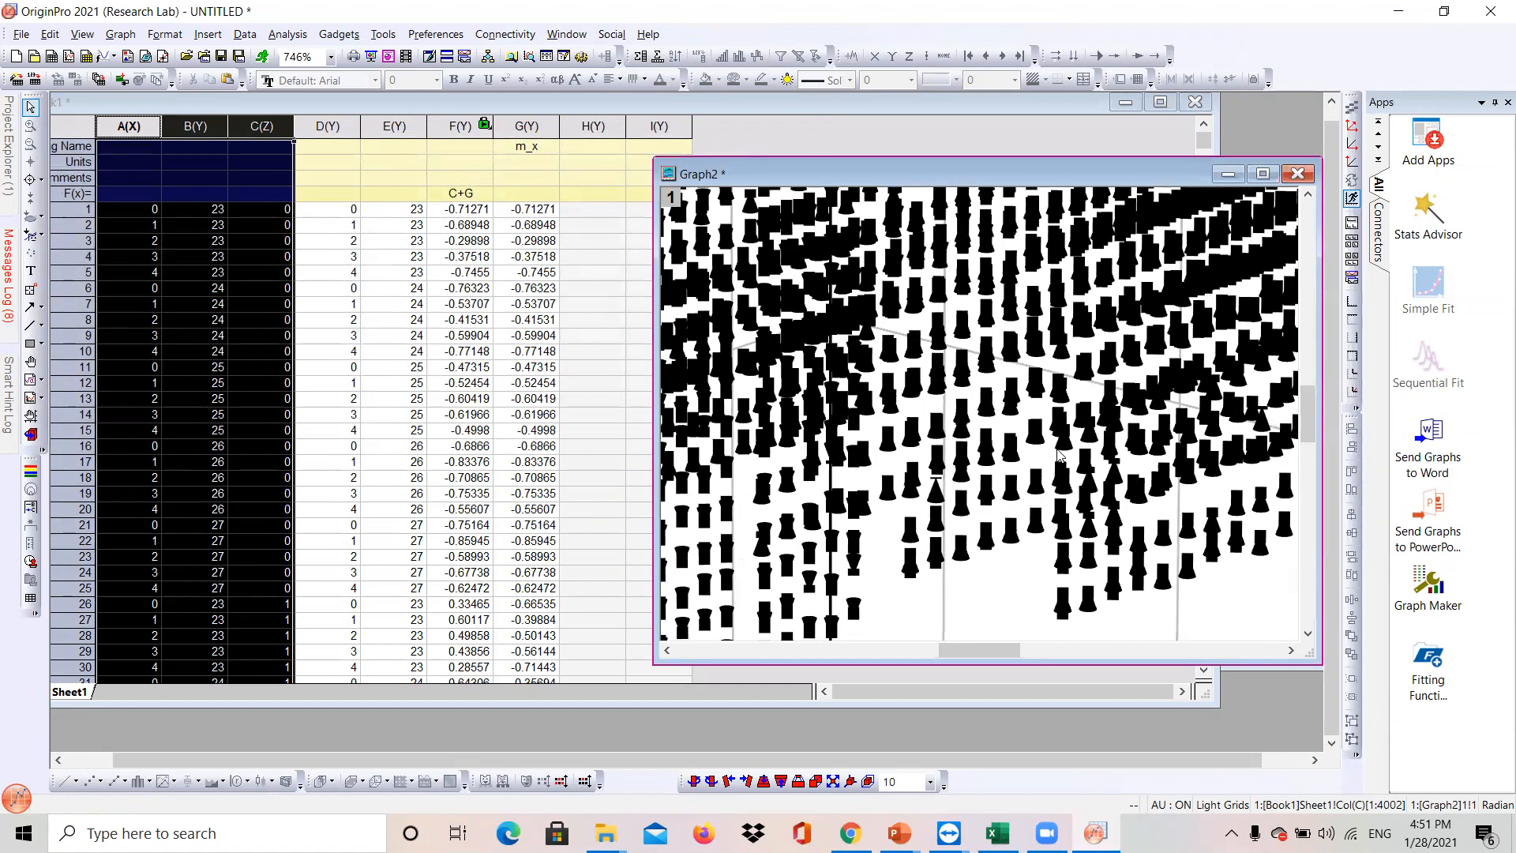
{"action": "scroll", "coordinate": [1059, 455], "scroll_direction": "down", "scroll_amount": 5}
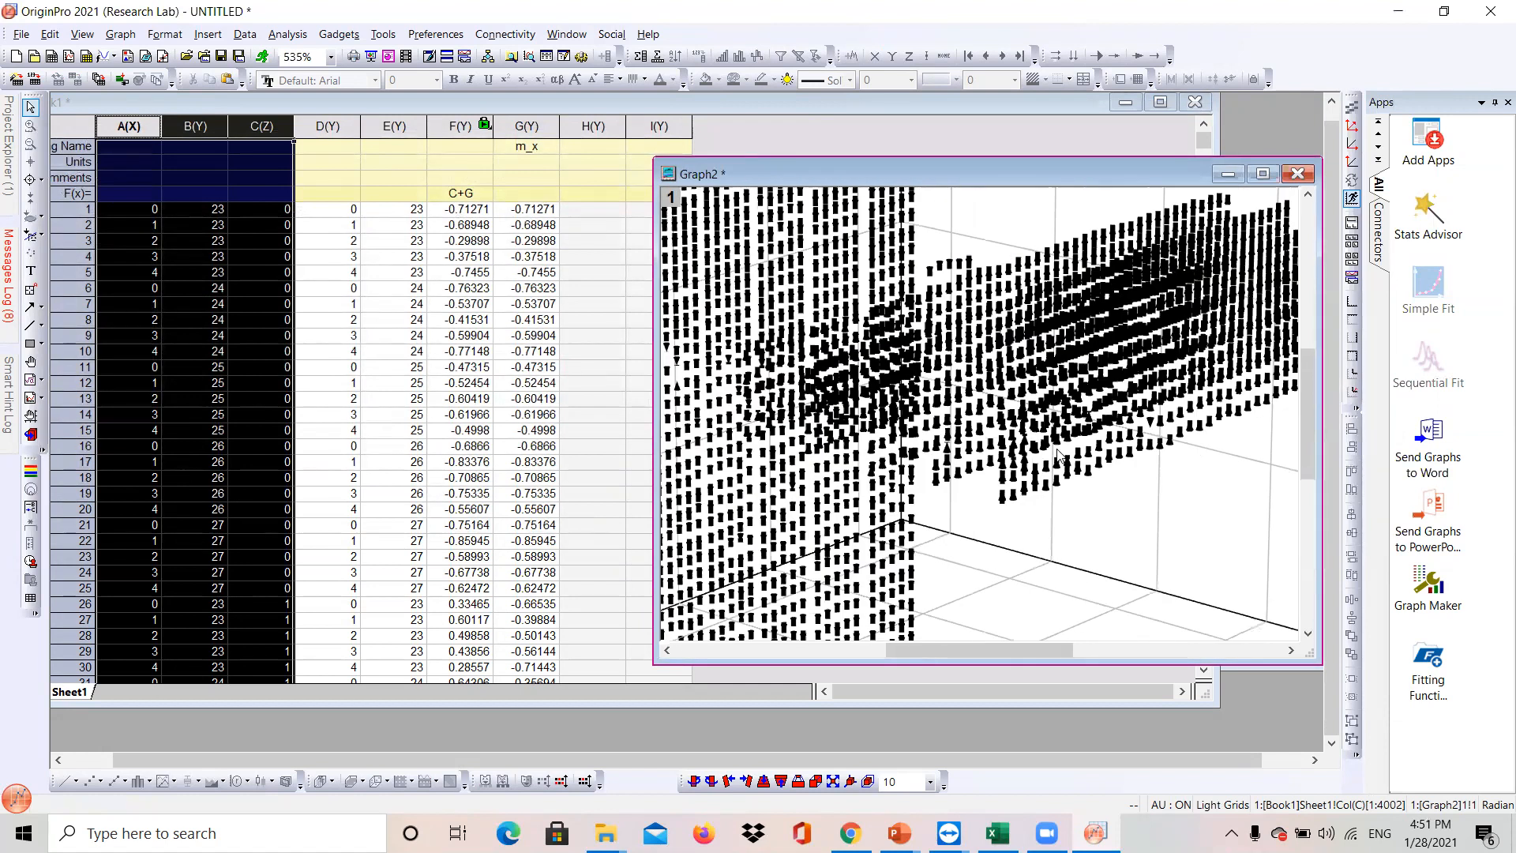
{"action": "scroll", "coordinate": [1059, 456], "scroll_direction": "down", "scroll_amount": 2}
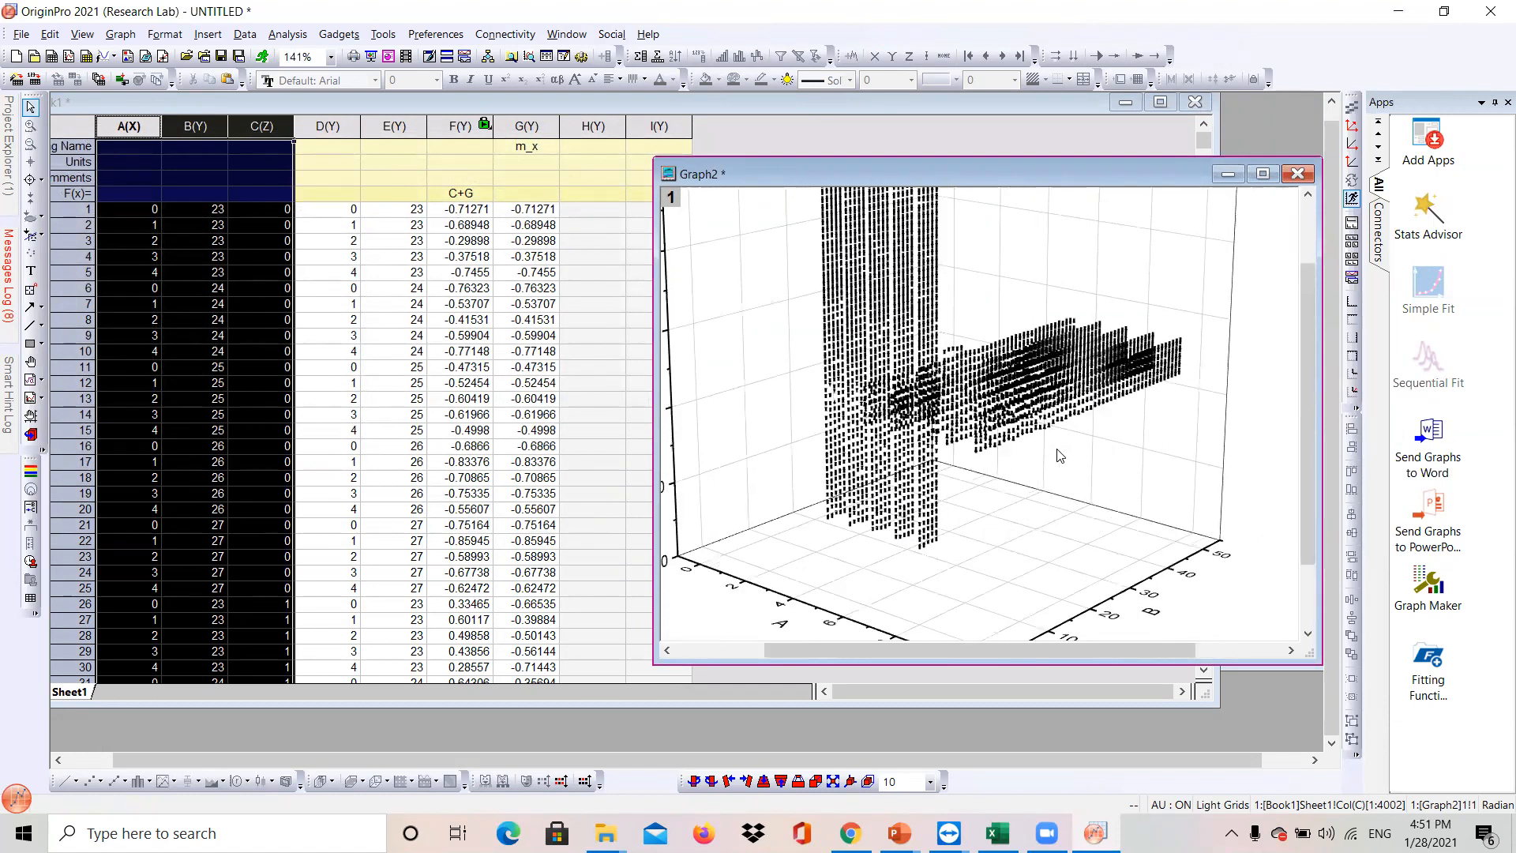
{"action": "left_click", "coordinate": [882, 388]}
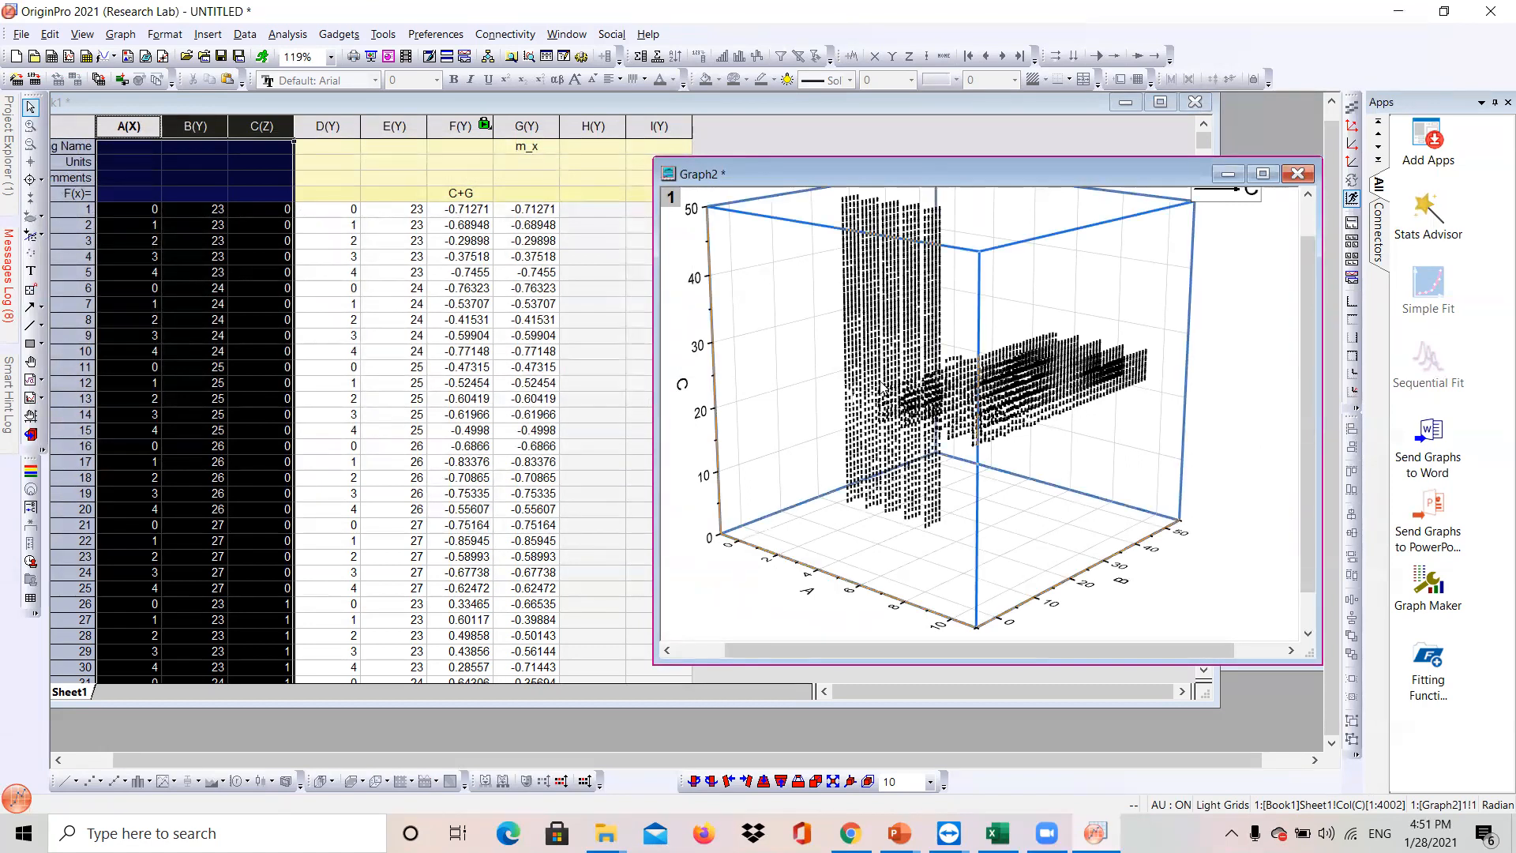
{"action": "double_click", "coordinate": [883, 389]}
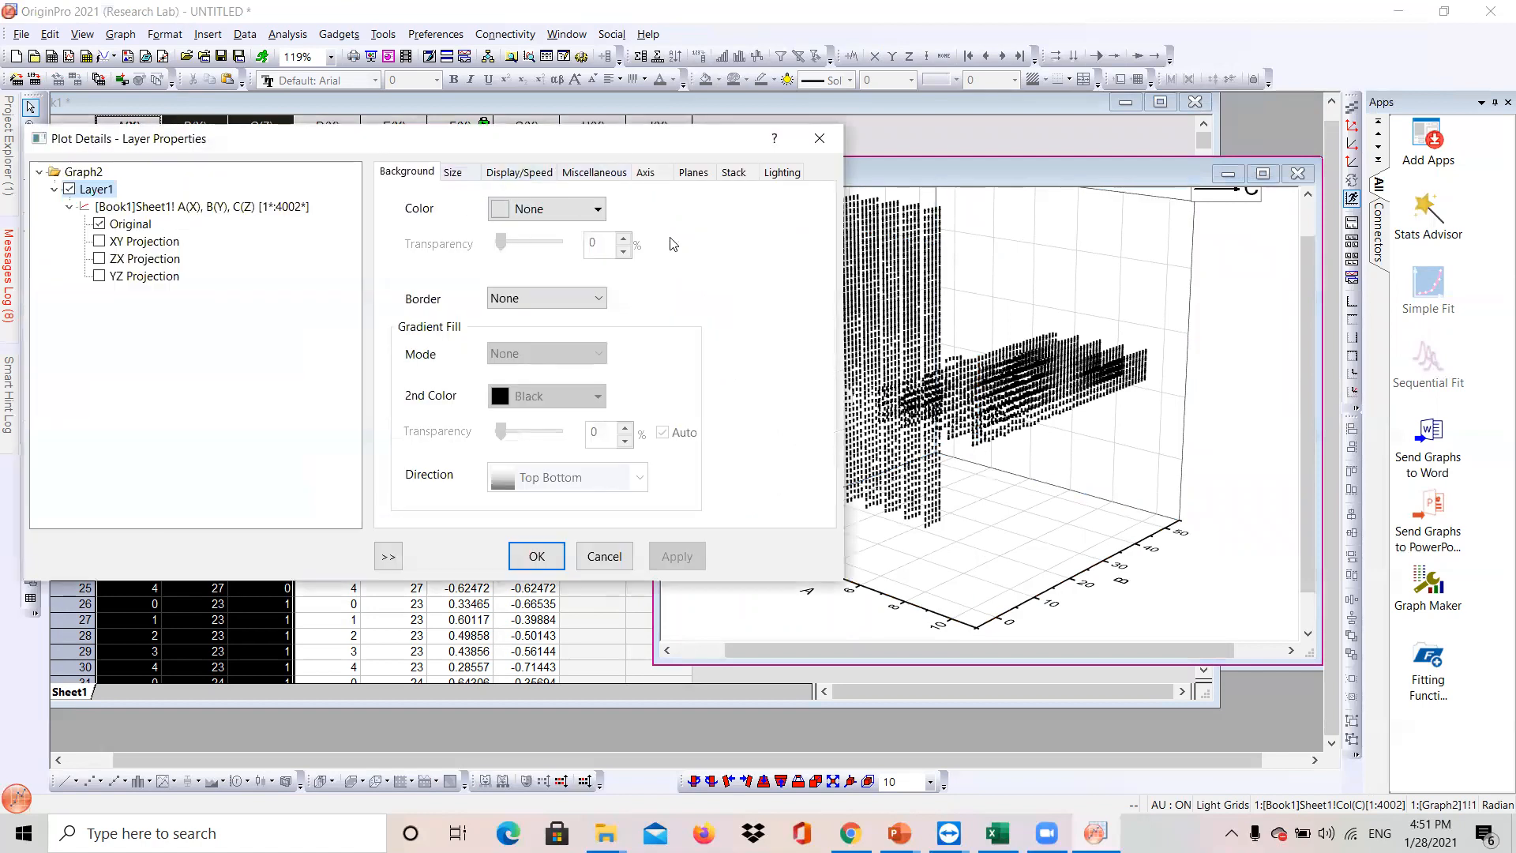
{"action": "left_click", "coordinate": [138, 227]}
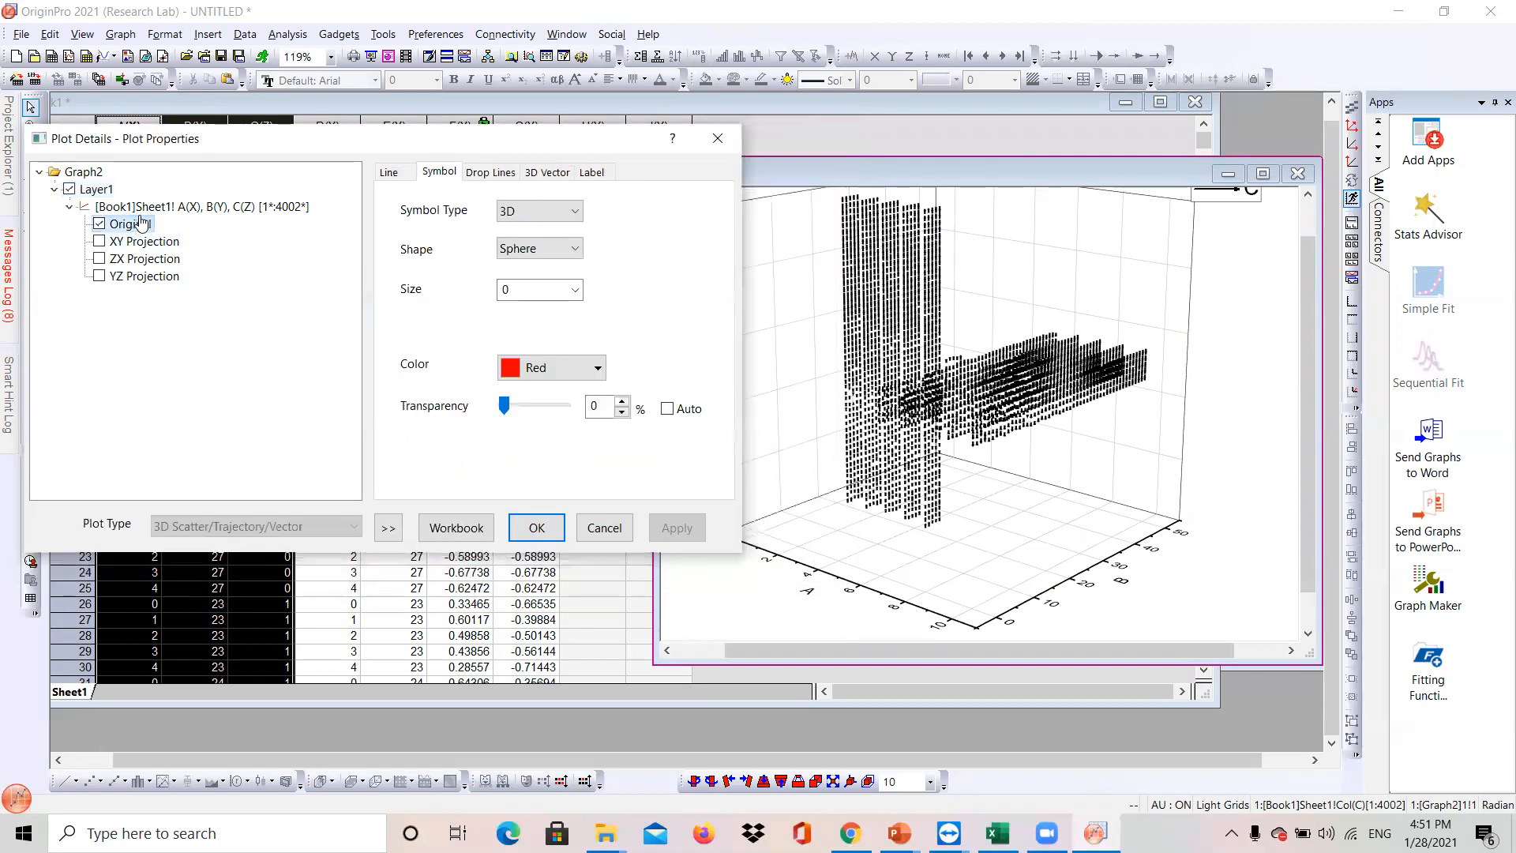
{"action": "left_click", "coordinate": [544, 173]}
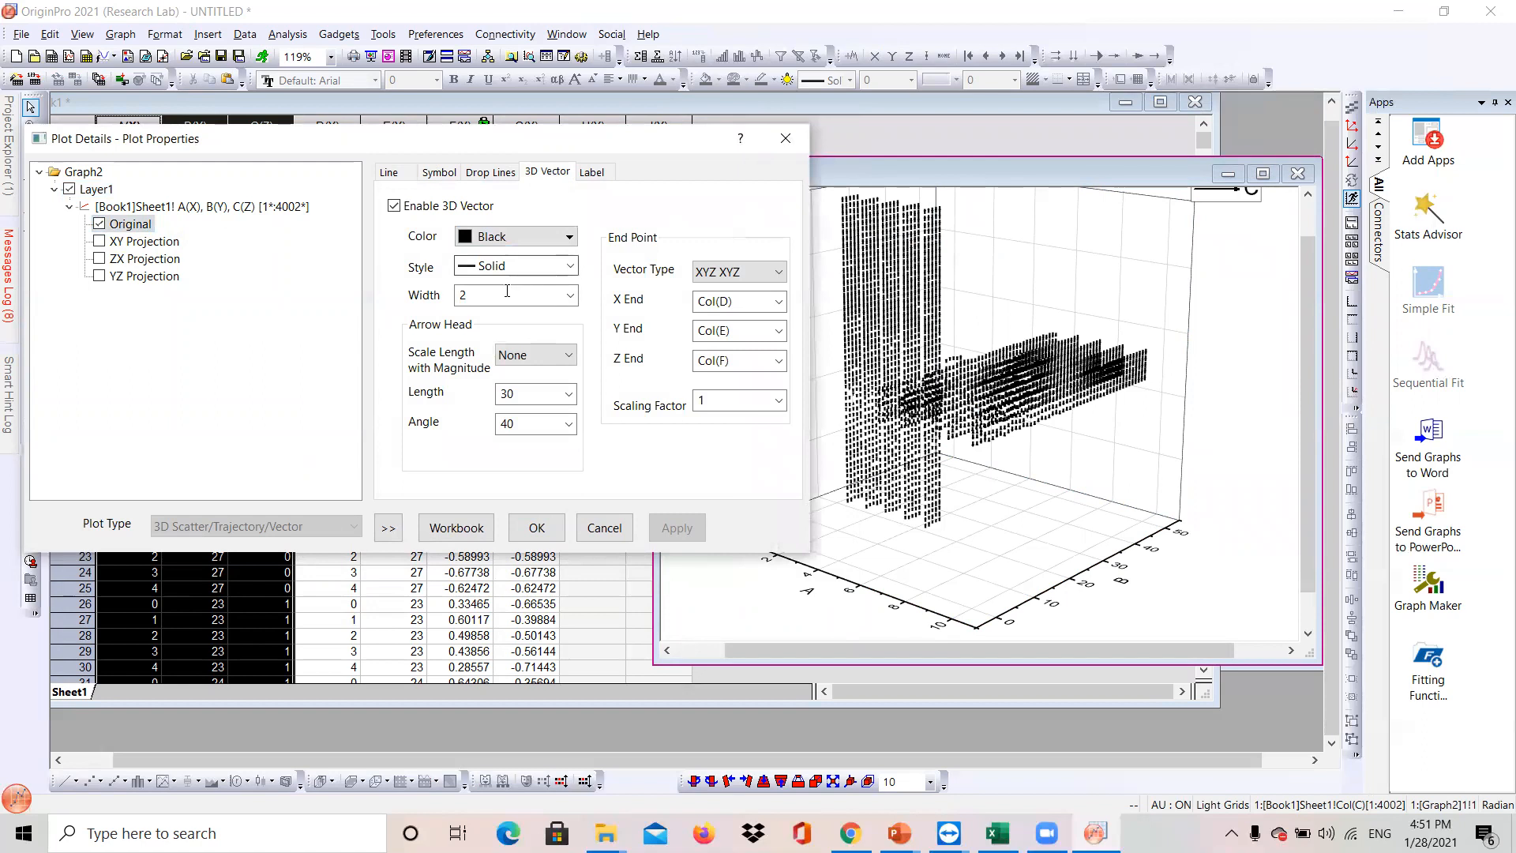
{"action": "left_click", "coordinate": [568, 296]}
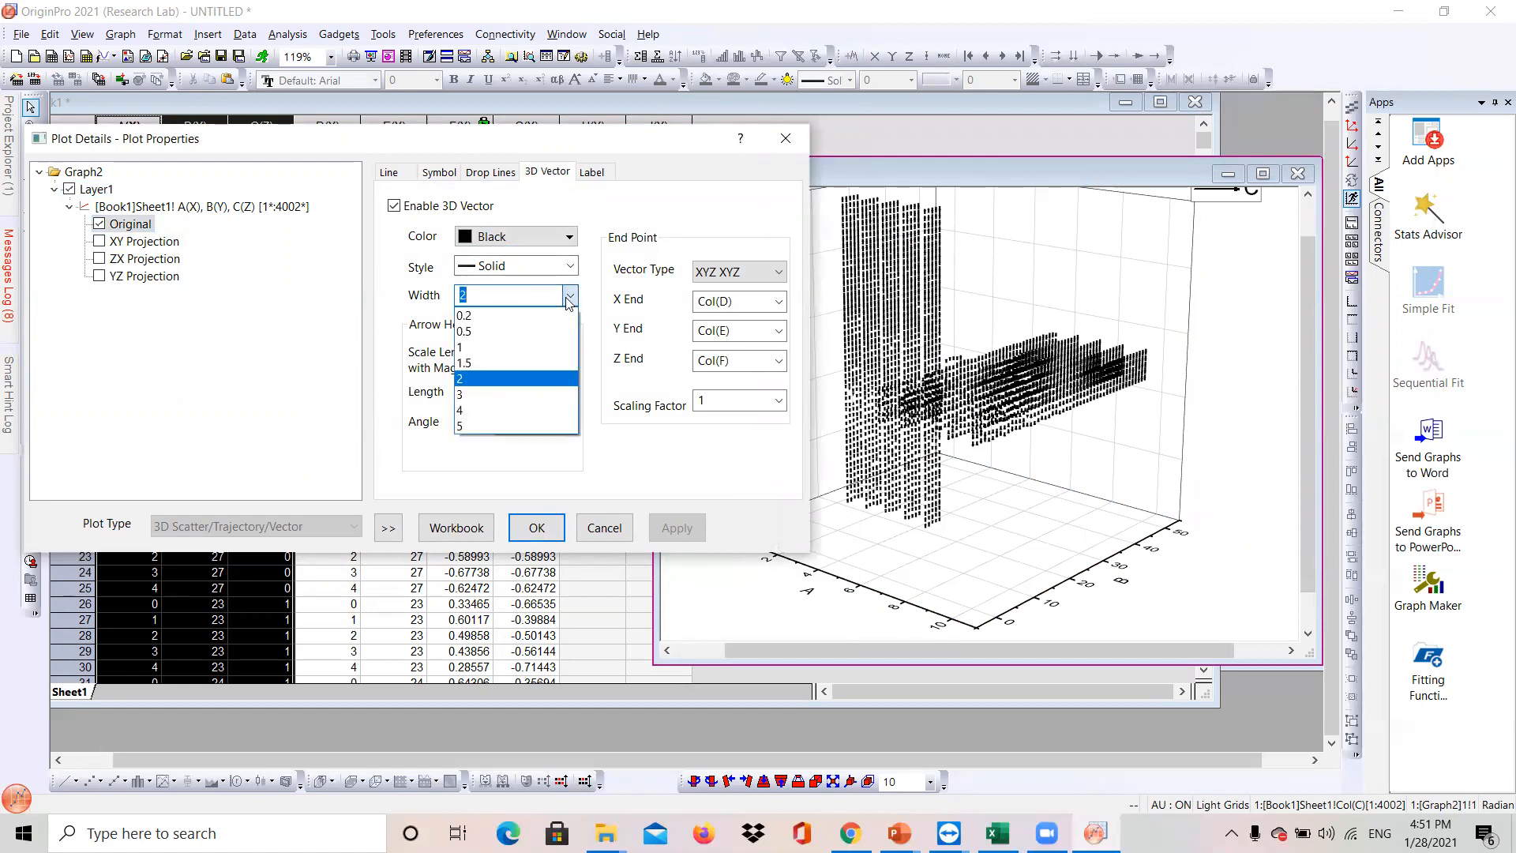
{"action": "left_click", "coordinate": [498, 316]}
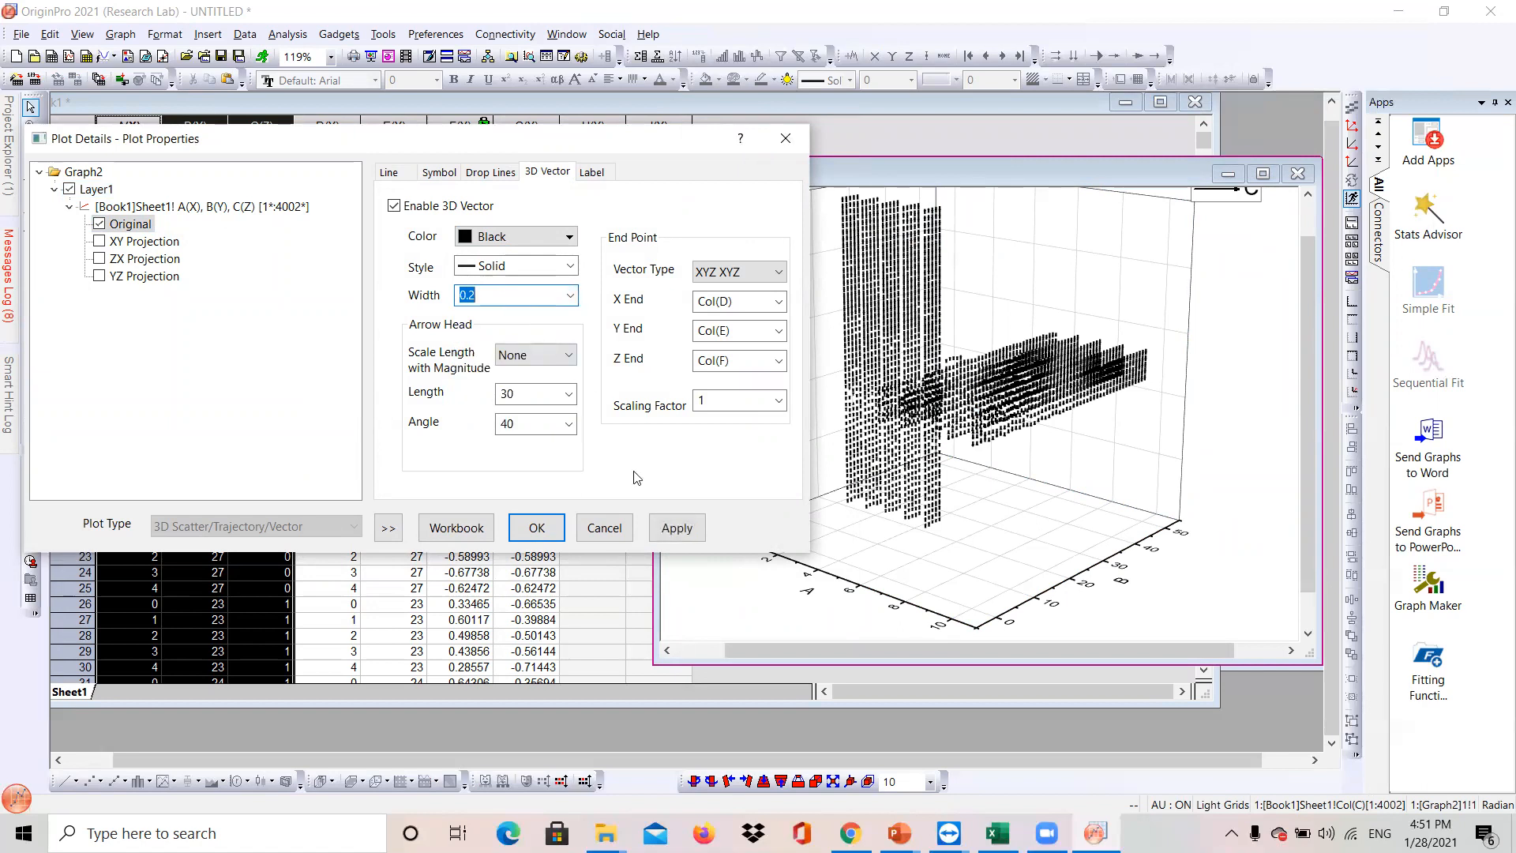
{"action": "left_click", "coordinate": [656, 524]}
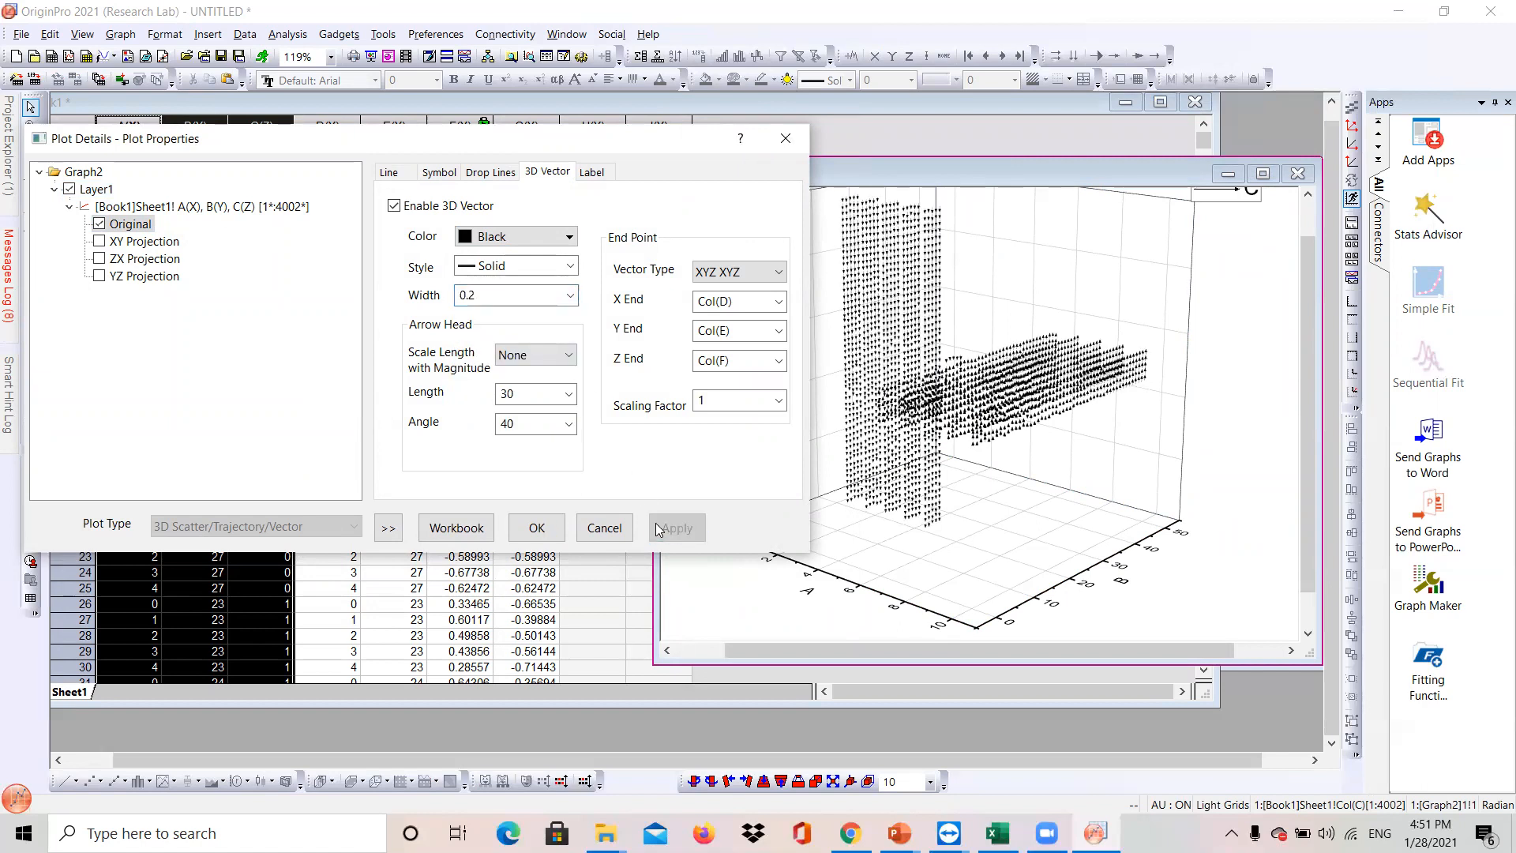
{"action": "left_click", "coordinate": [529, 532]}
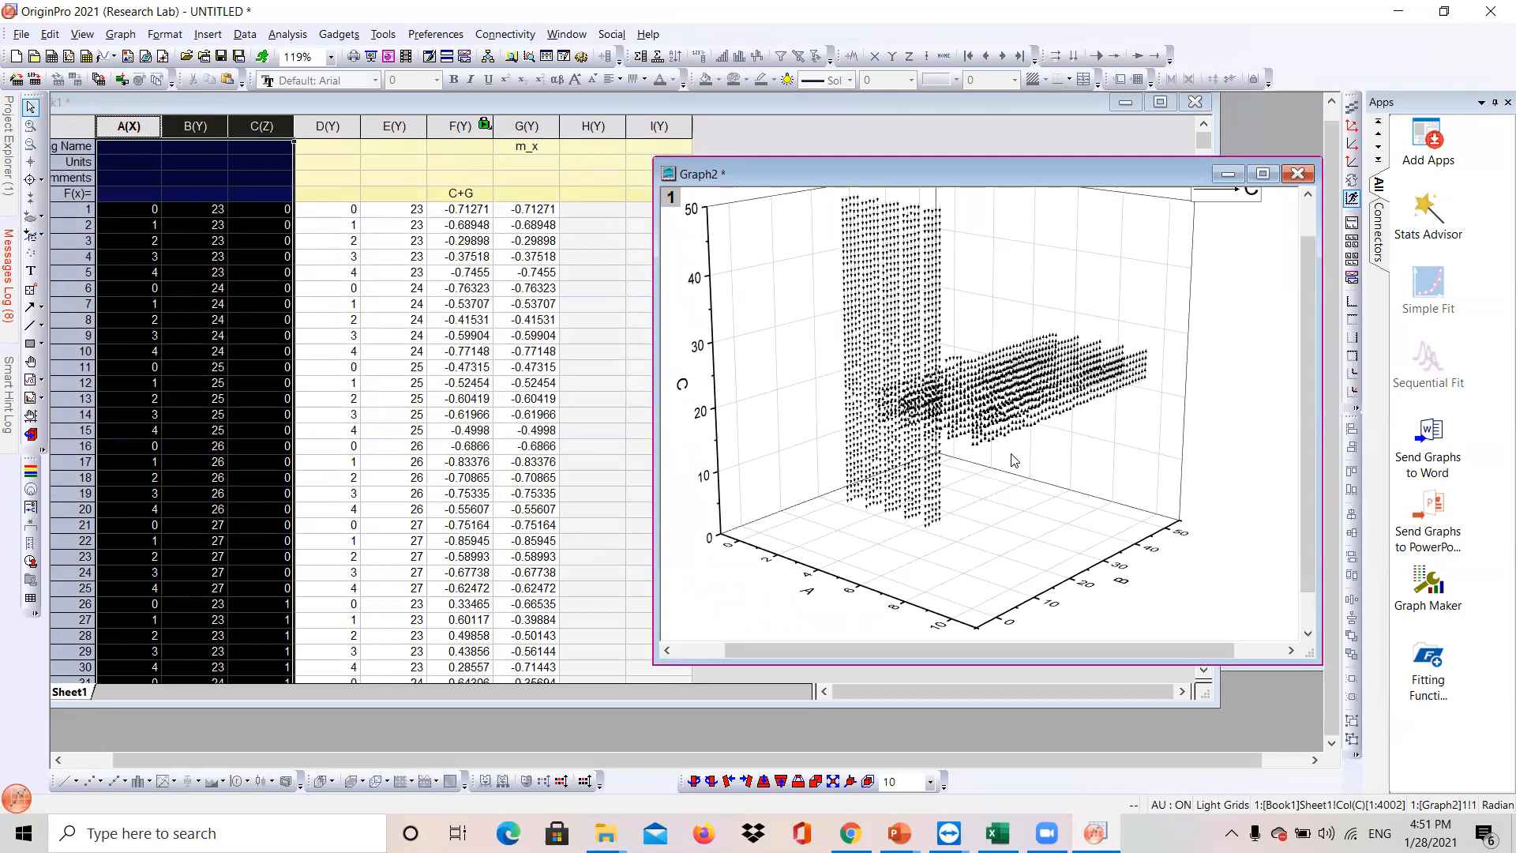
- Zoom and pan around the graph to inspect the thinner vector arrows
{"action": "scroll", "coordinate": [884, 359], "scroll_direction": "up", "scroll_amount": 10}
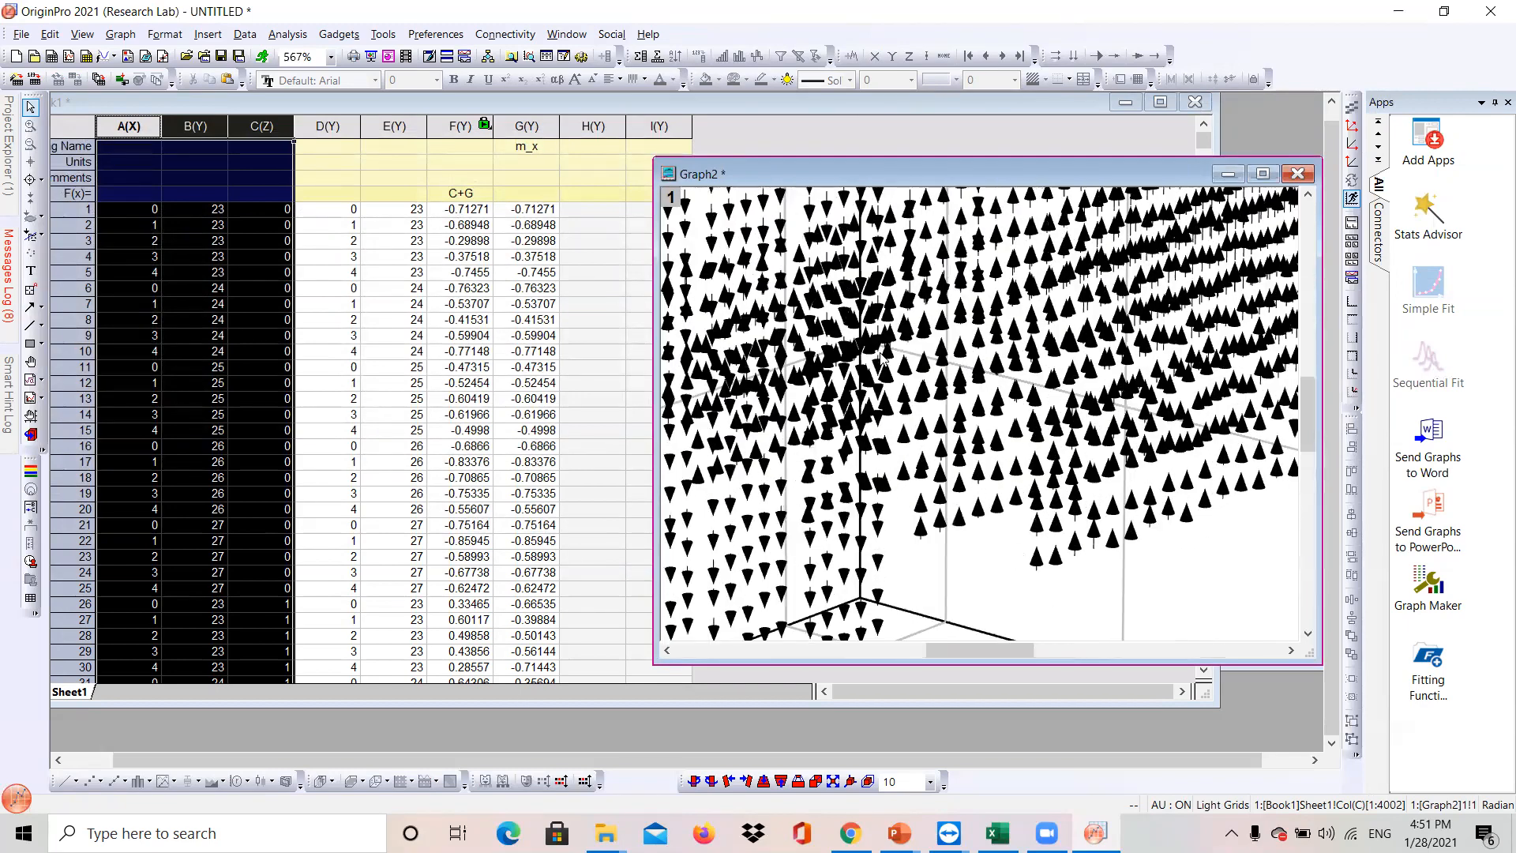
{"action": "scroll", "coordinate": [1068, 528], "scroll_direction": "down", "scroll_amount": 7}
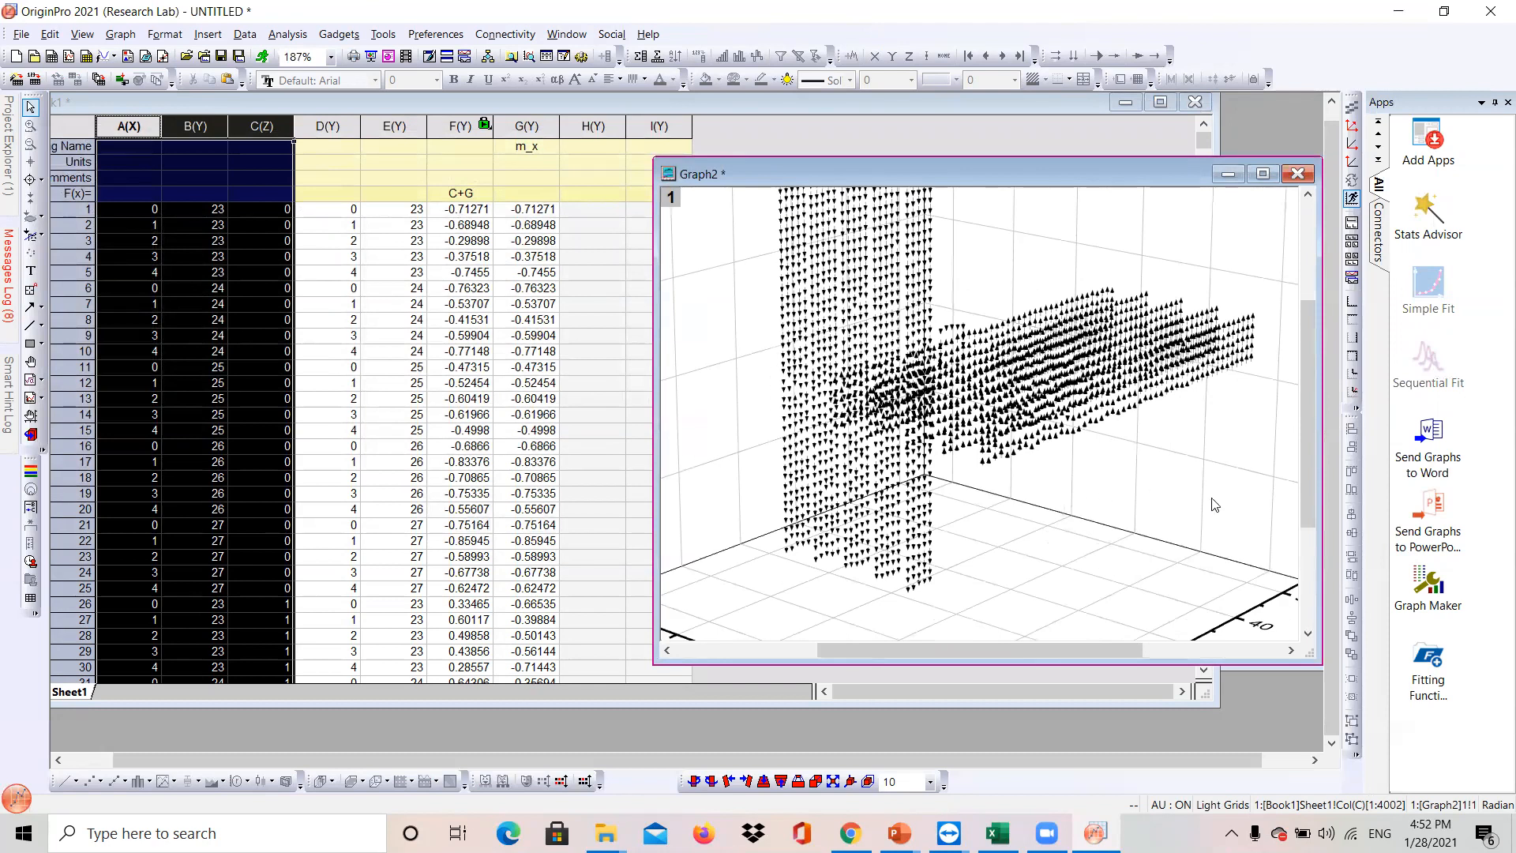
{"action": "left_click_drag", "start_coordinate": [1308, 501], "coordinate": [1312, 442]}
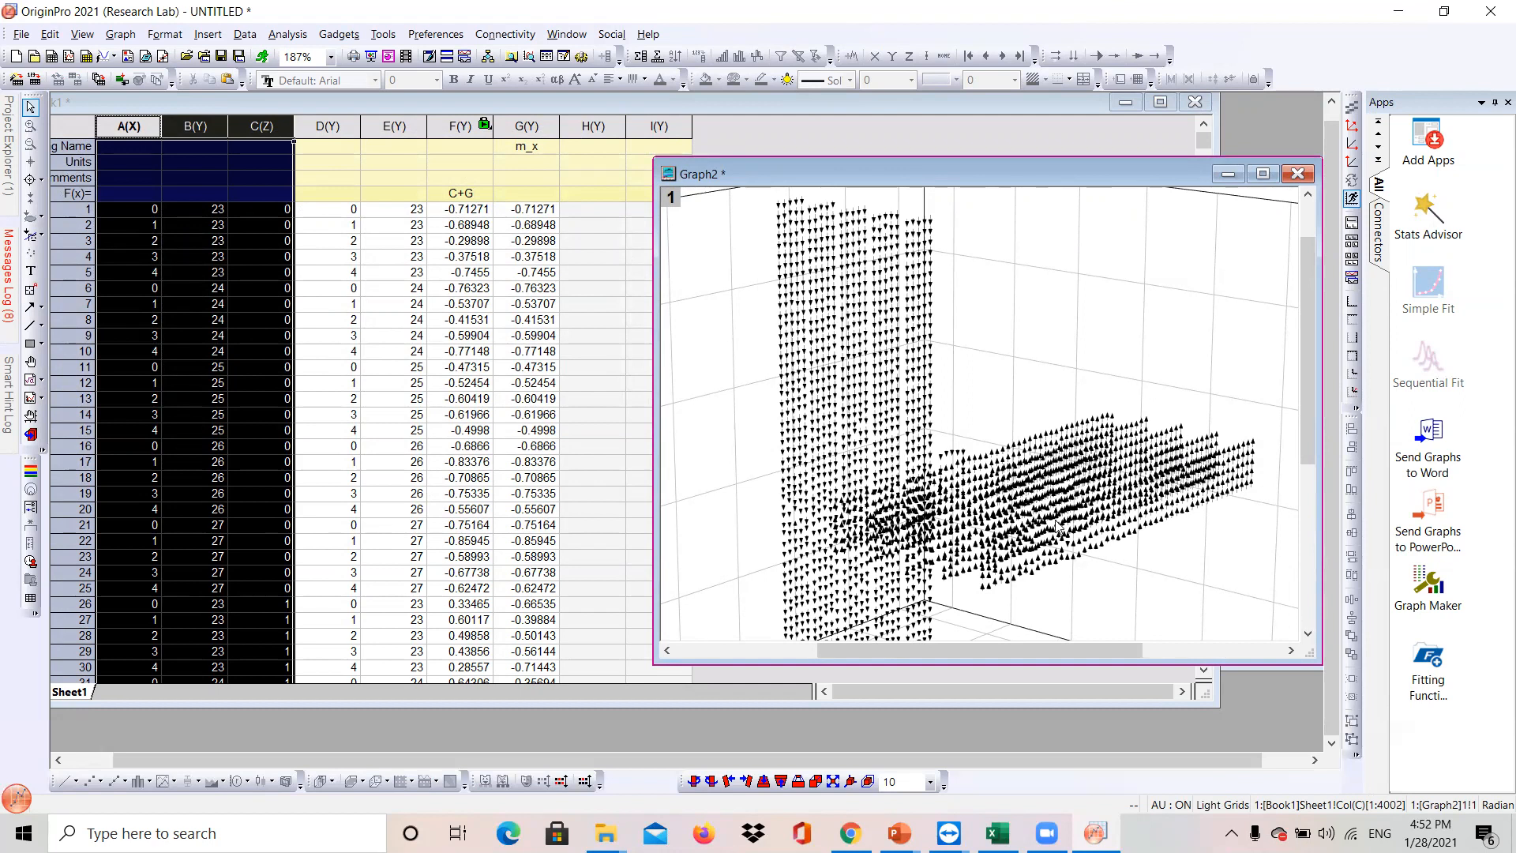
{"action": "scroll", "coordinate": [871, 353], "scroll_direction": "up", "scroll_amount": 3}
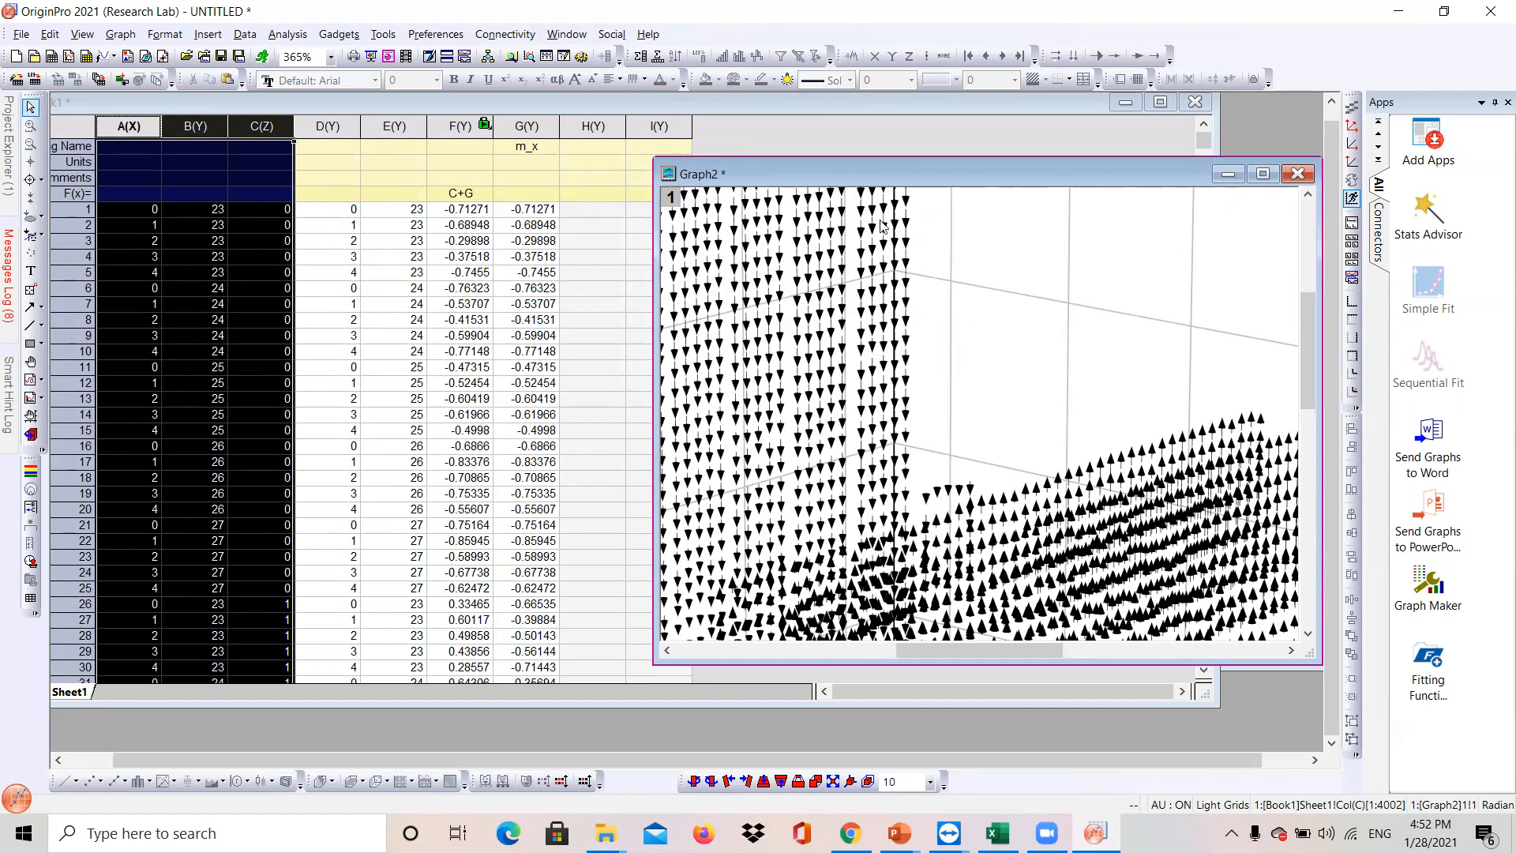
{"action": "left_click_drag", "start_coordinate": [977, 652], "coordinate": [917, 651]}
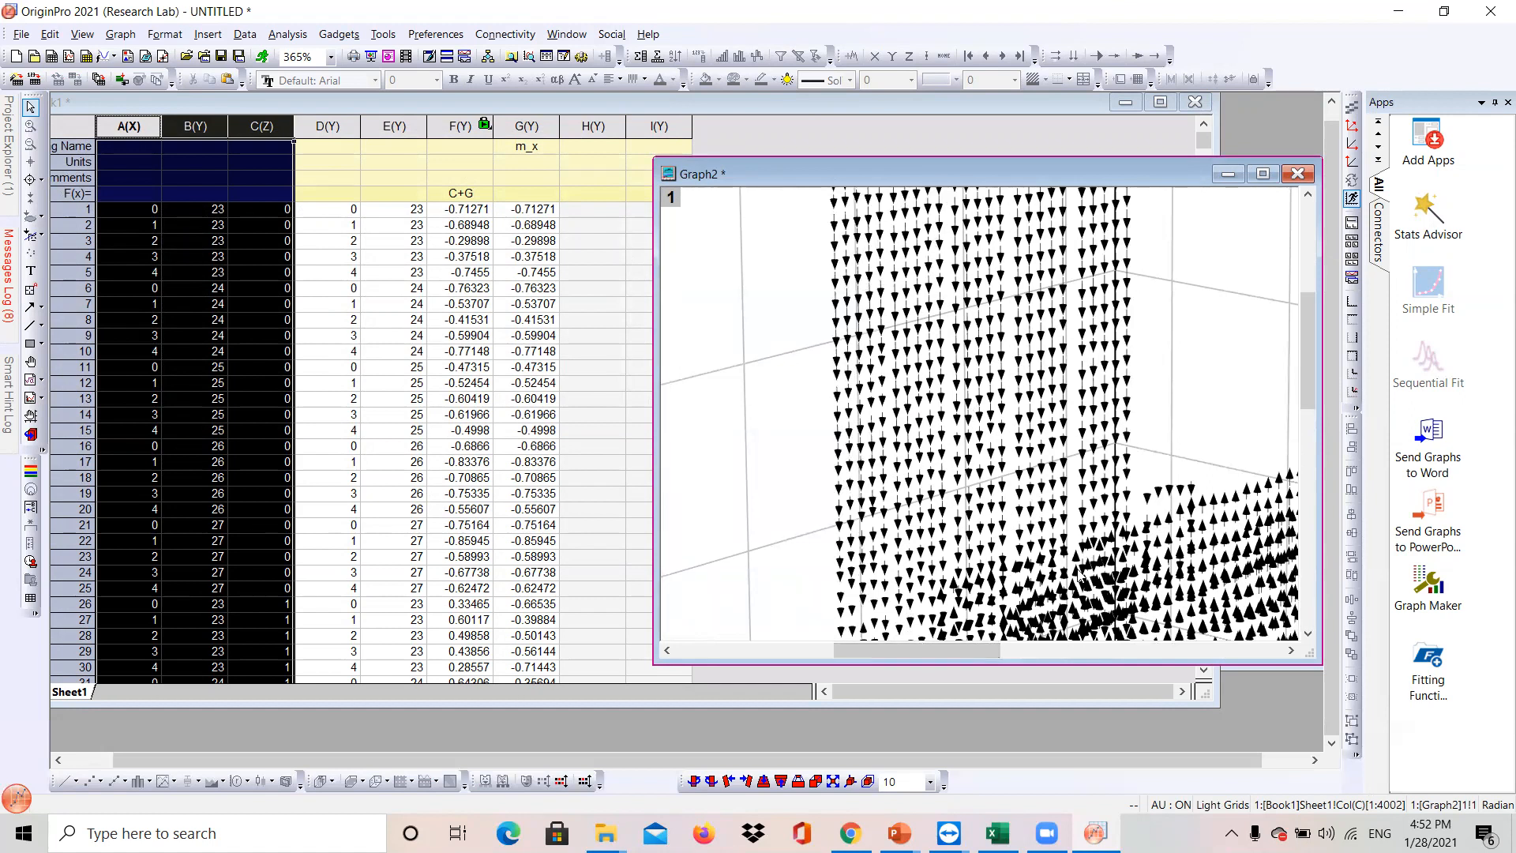
{"action": "left_click_drag", "start_coordinate": [995, 651], "coordinate": [1100, 649]}
{"action": "scroll", "coordinate": [1093, 553], "scroll_direction": "down", "scroll_amount": 4}
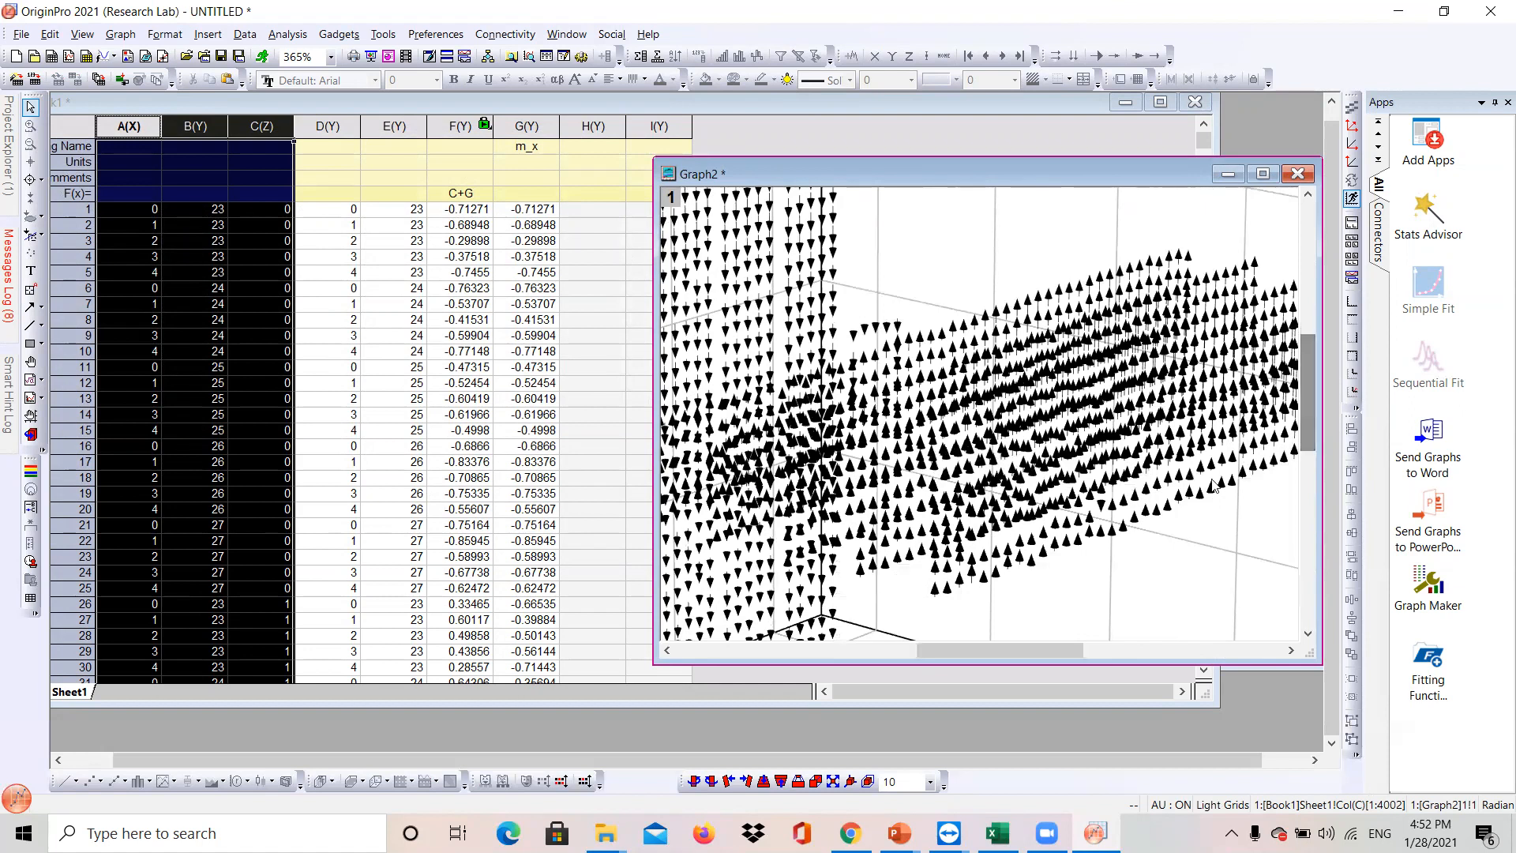
{"action": "scroll", "coordinate": [1088, 560], "scroll_direction": "up", "scroll_amount": 3}
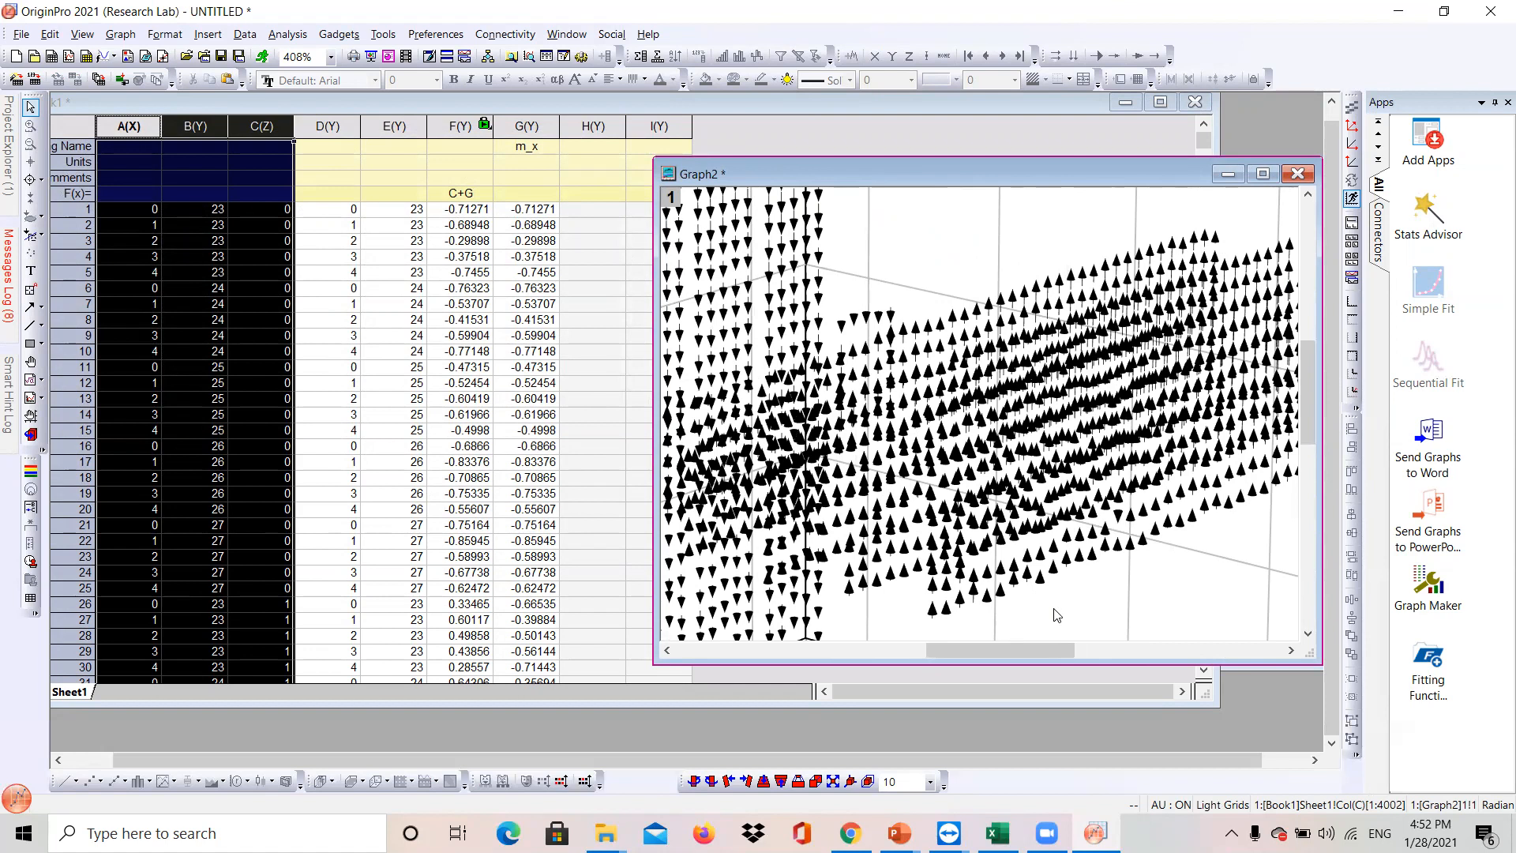
- Bring the graph window back to the front and maximize it
{"action": "left_click", "coordinate": [530, 128]}
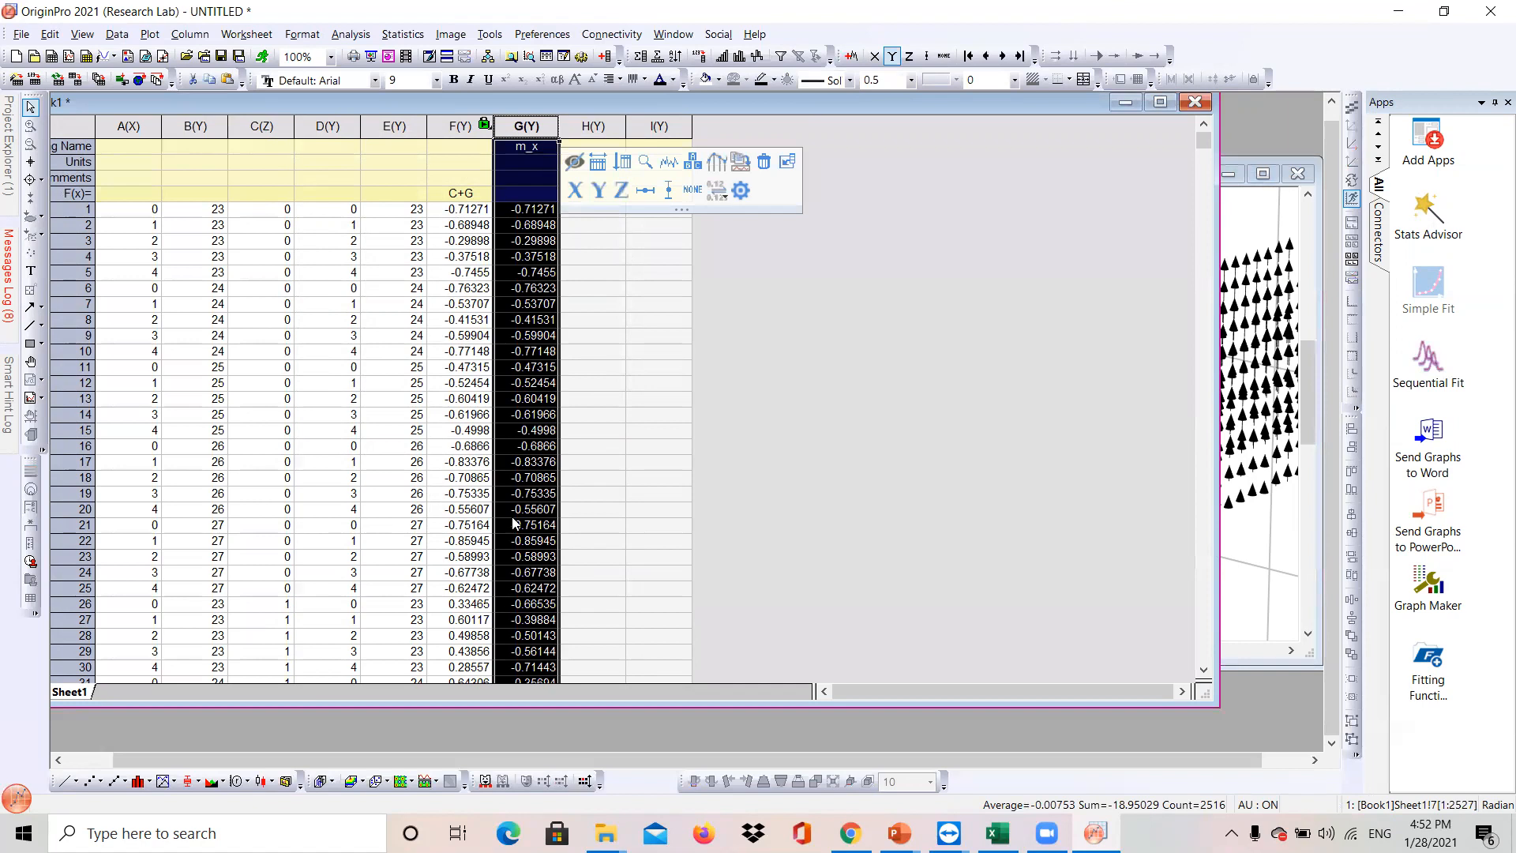
{"action": "left_click", "coordinate": [1304, 443]}
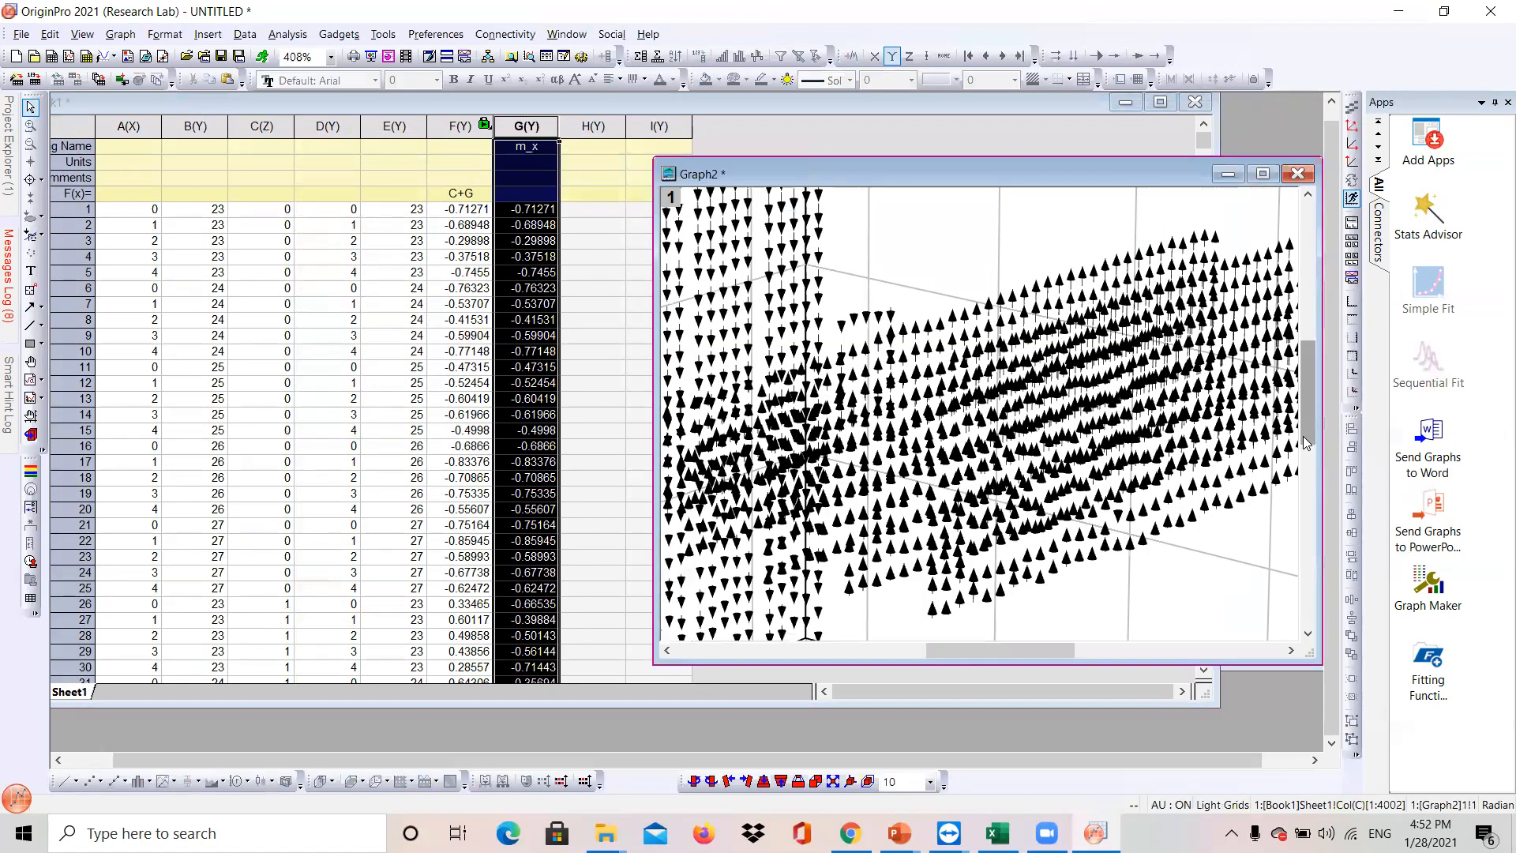
{"action": "left_click", "coordinate": [1263, 173]}
{"action": "left_click_drag", "start_coordinate": [853, 761], "coordinate": [746, 764]}
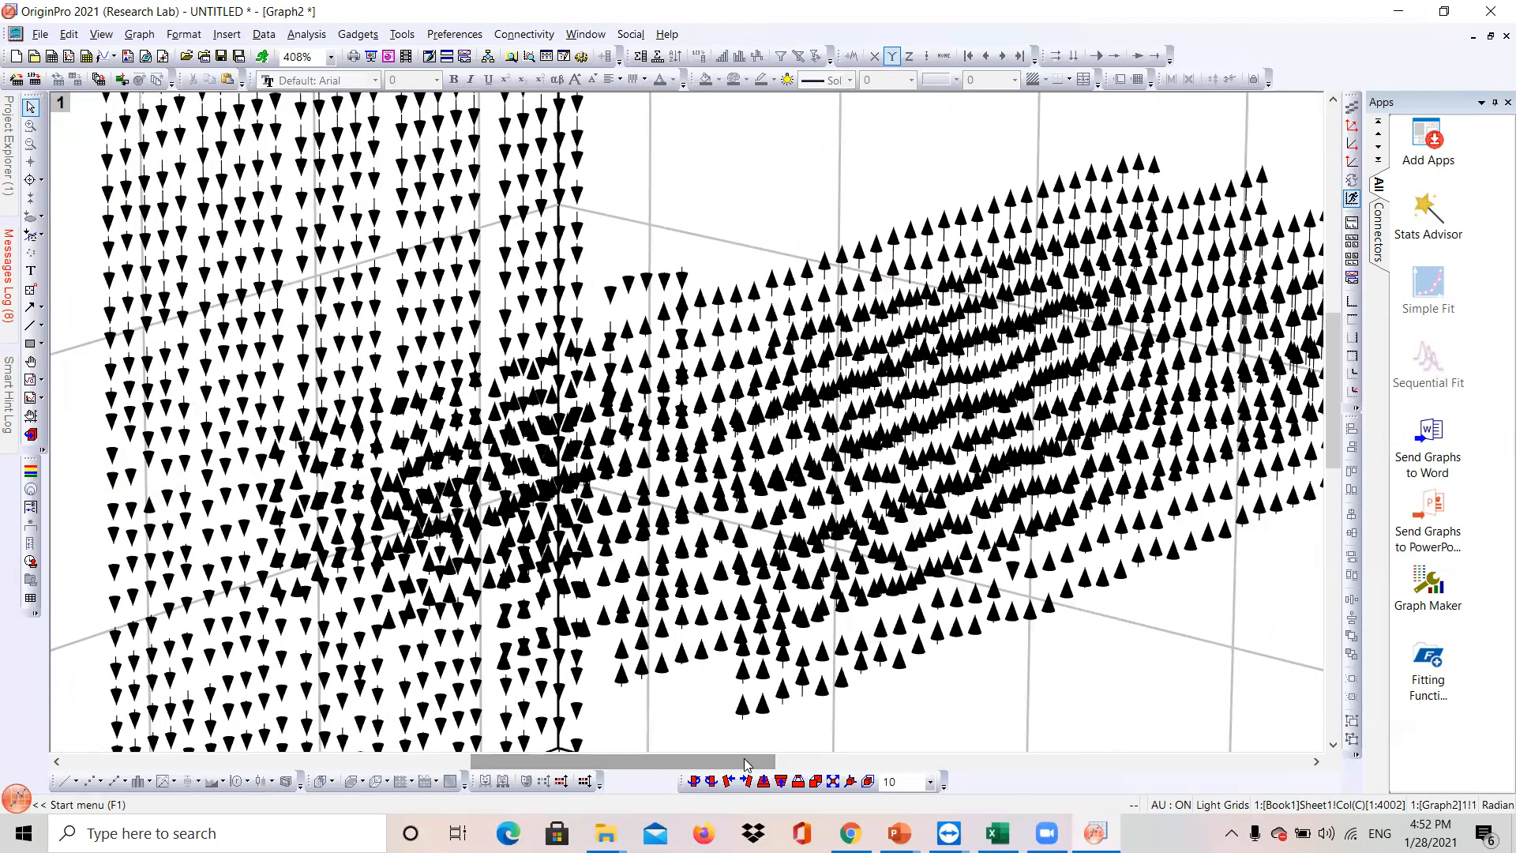
{"action": "scroll", "coordinate": [814, 537], "scroll_direction": "down", "scroll_amount": 5}
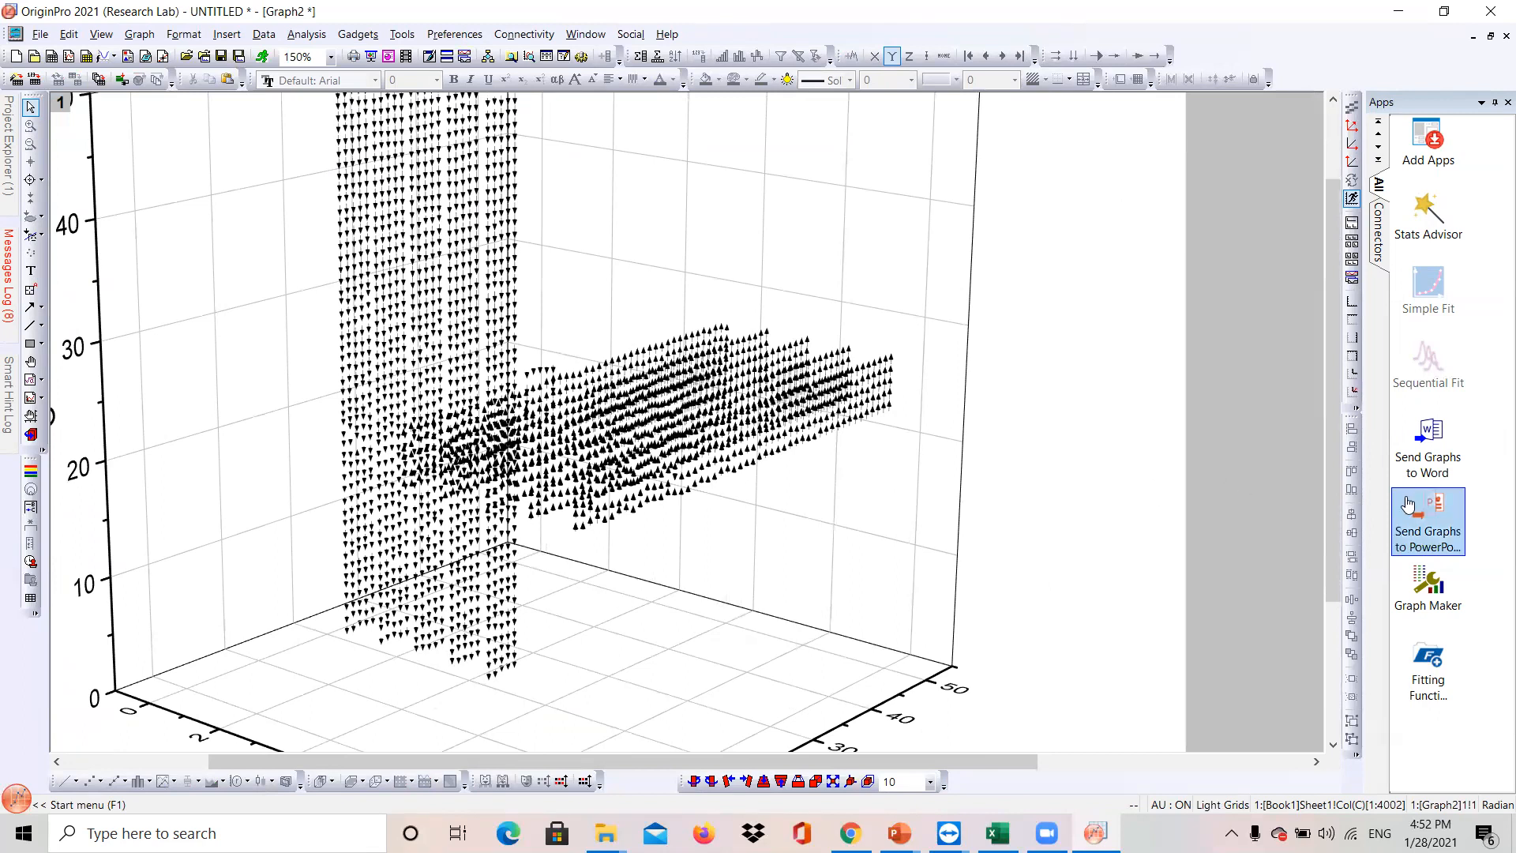
{"action": "left_click_drag", "start_coordinate": [1337, 556], "coordinate": [1336, 515]}
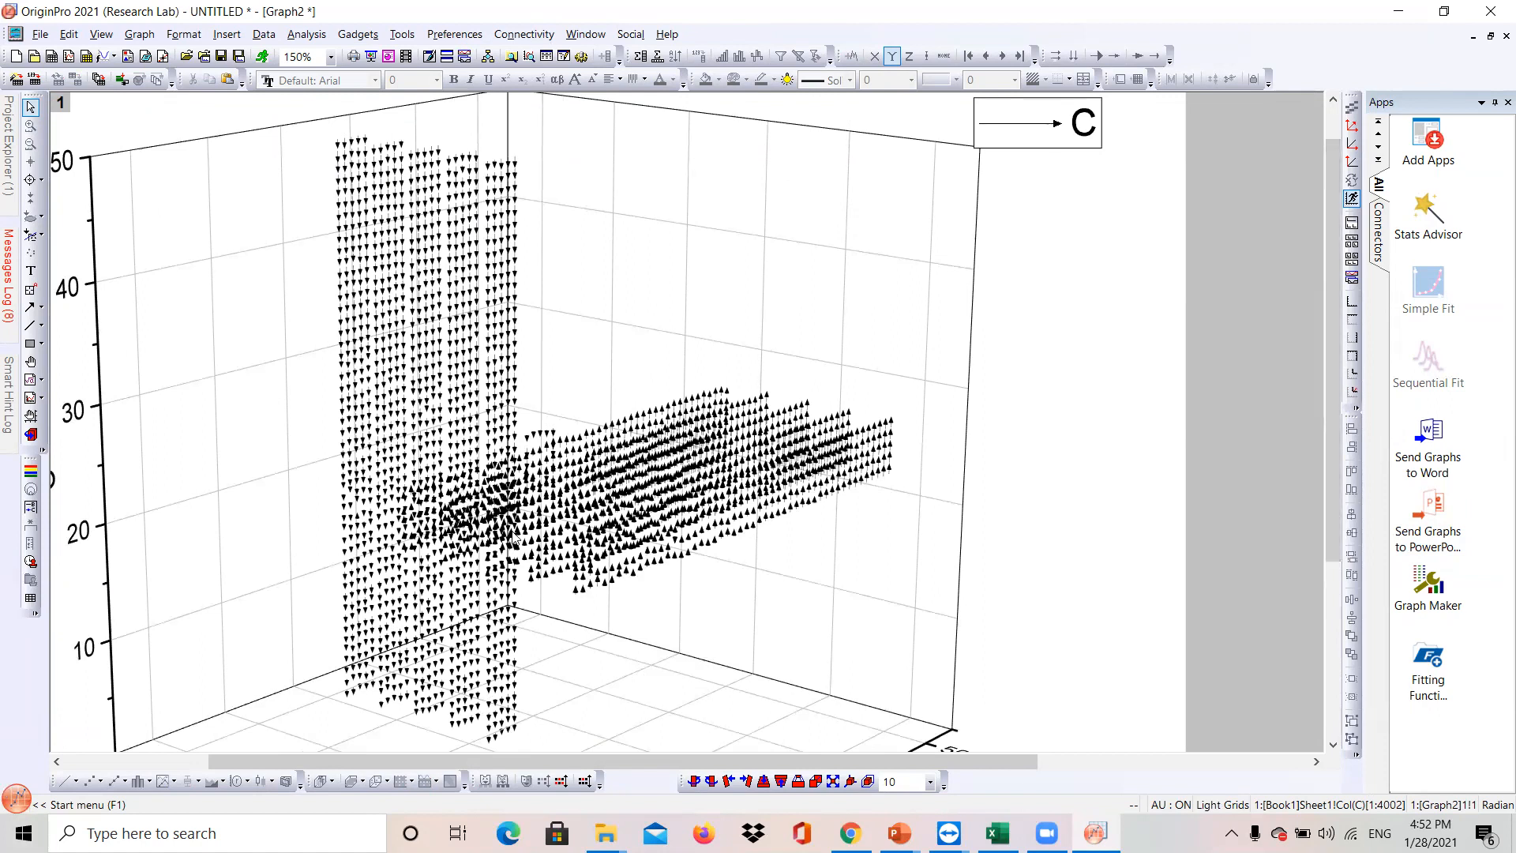
- Rotate and zoom the 3D graph to examine the vector arrows from different angles
{"action": "left_click_drag", "start_coordinate": [524, 480], "coordinate": [609, 481]}
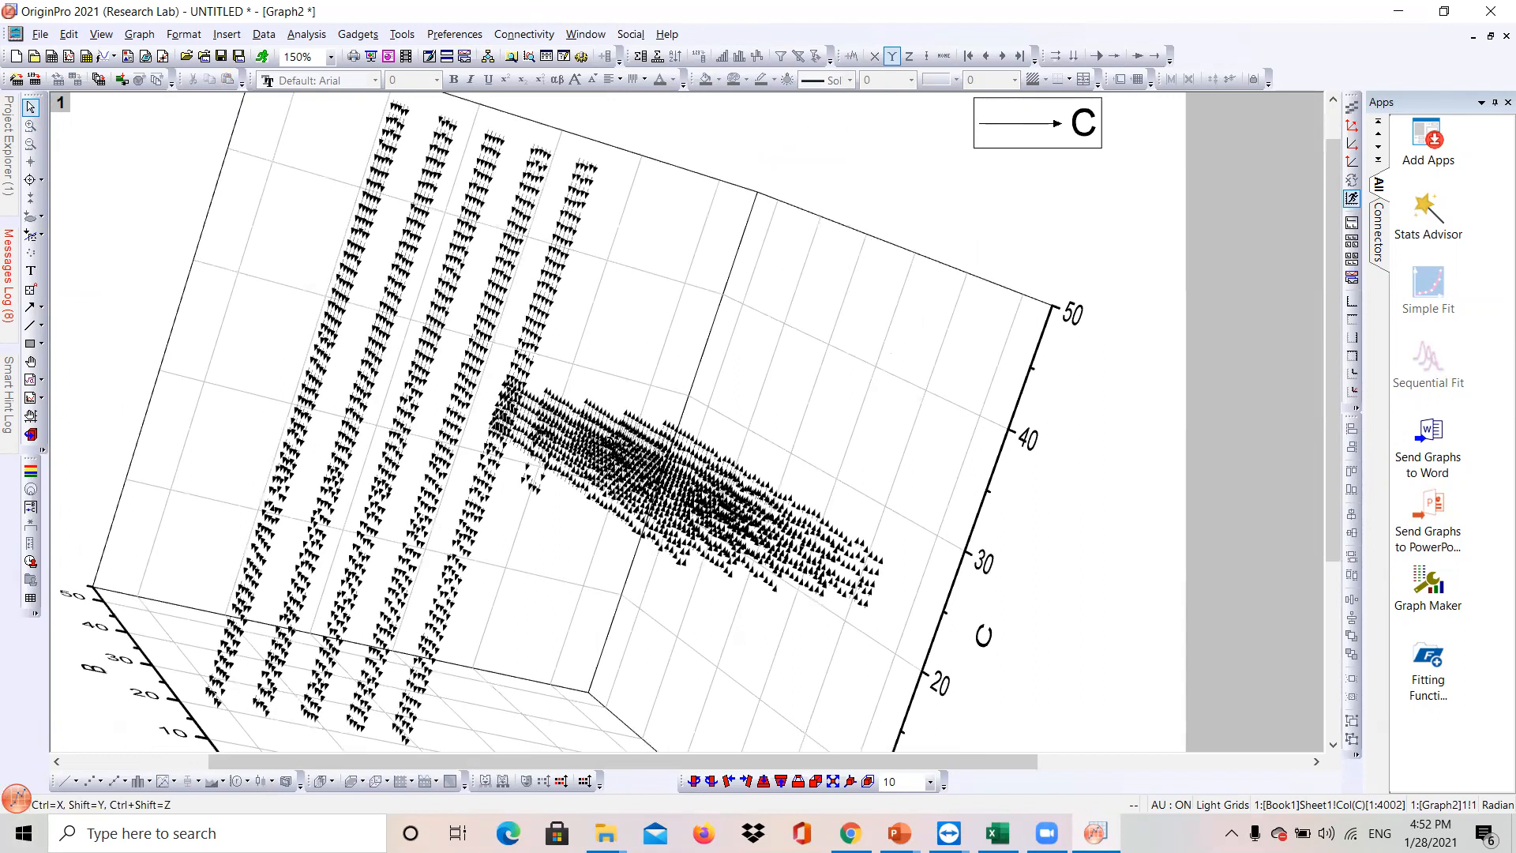
{"action": "left_click_drag", "start_coordinate": [422, 415], "coordinate": [454, 615]}
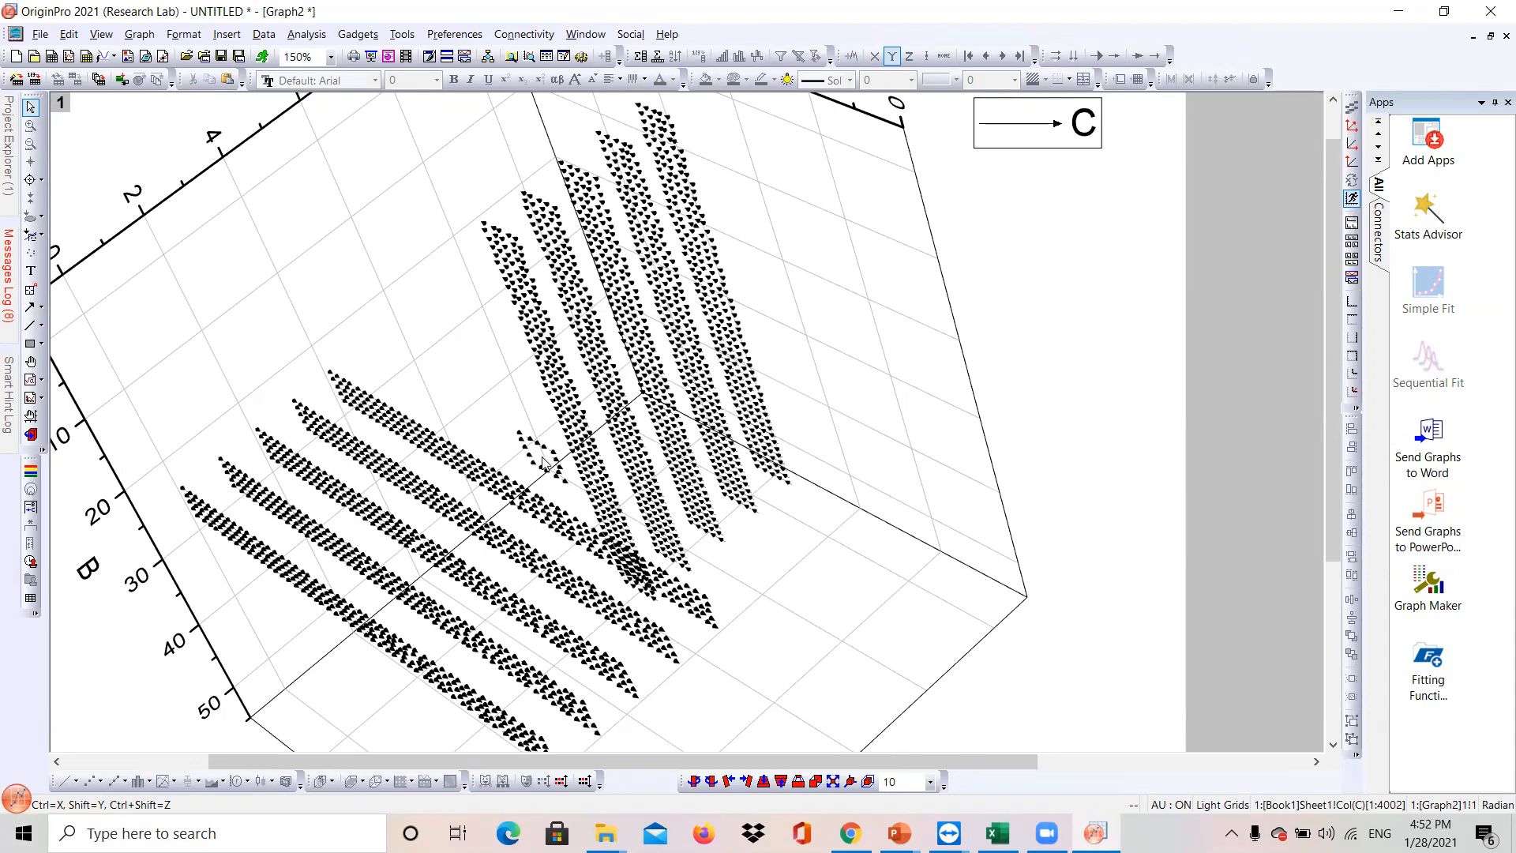
{"action": "scroll", "coordinate": [528, 466], "scroll_direction": "up", "scroll_amount": 5}
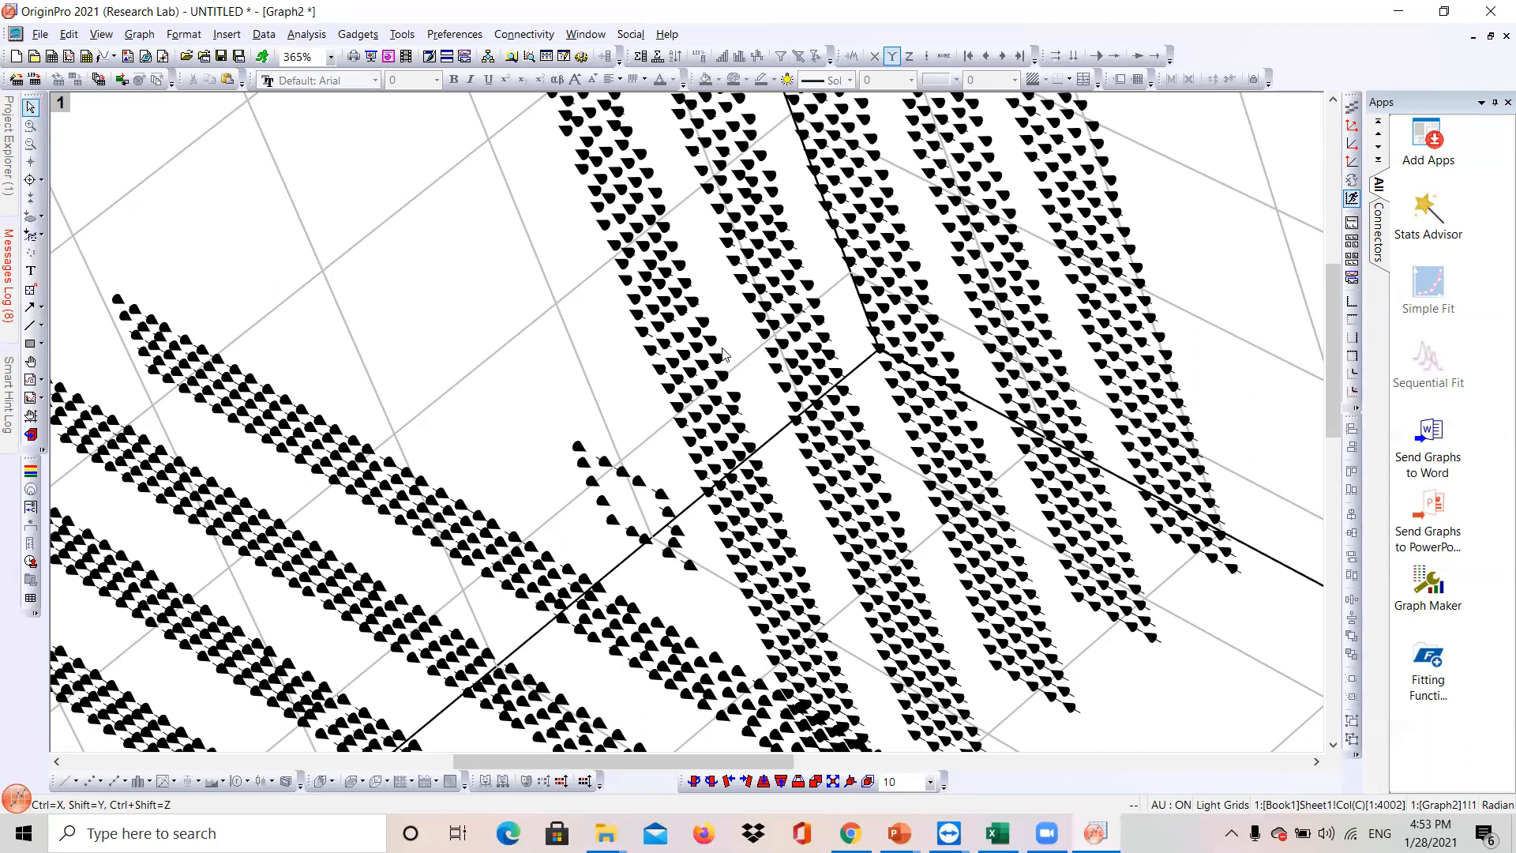
{"action": "scroll", "coordinate": [703, 501], "scroll_direction": "down", "scroll_amount": 1}
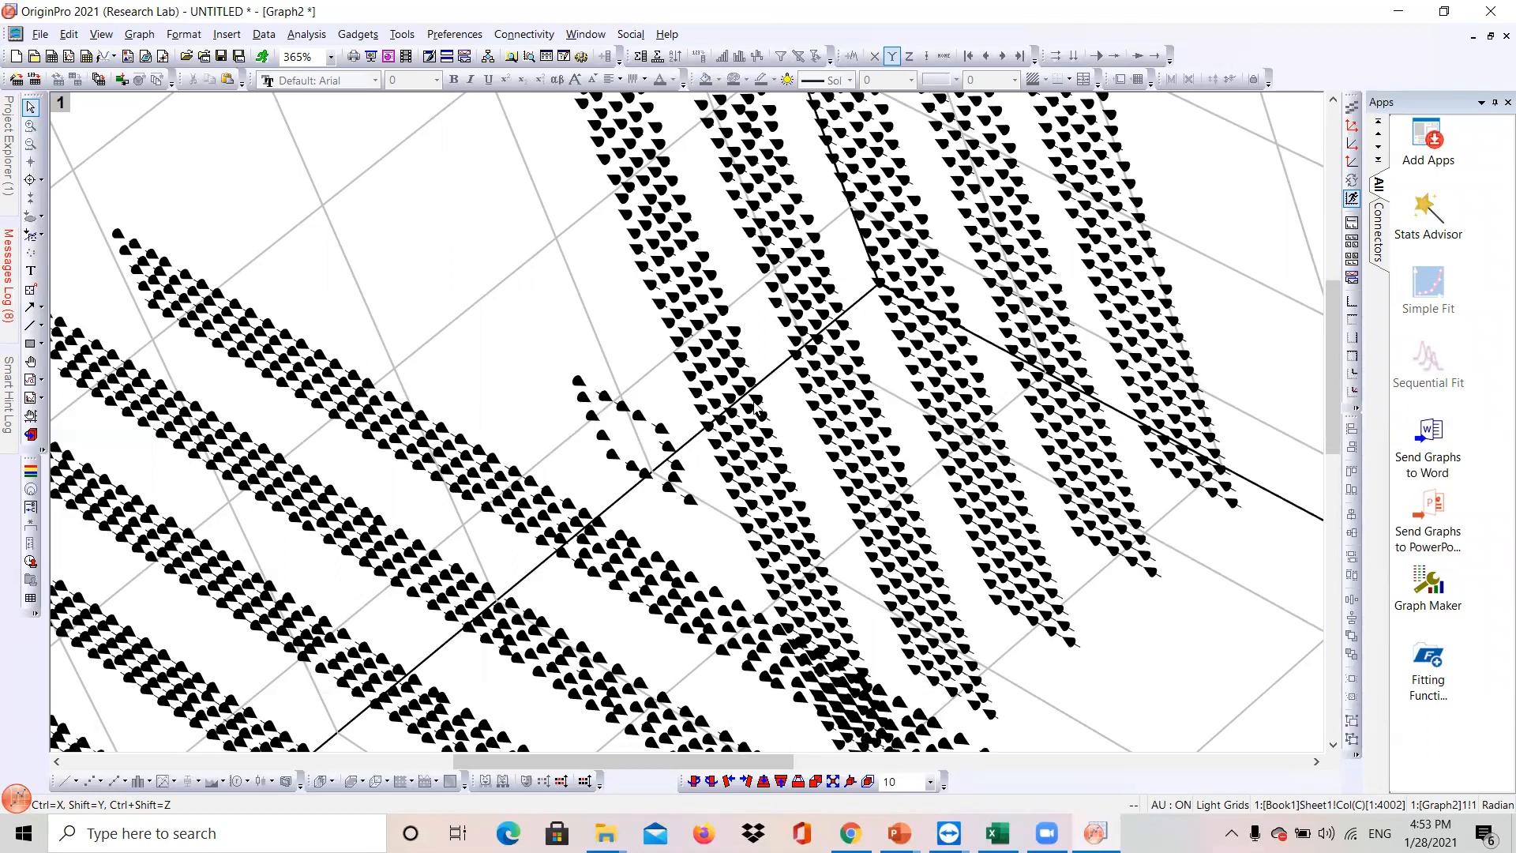
{"action": "scroll", "coordinate": [758, 414], "scroll_direction": "down", "scroll_amount": 2}
{"action": "scroll", "coordinate": [758, 418], "scroll_direction": "up", "scroll_amount": 6}
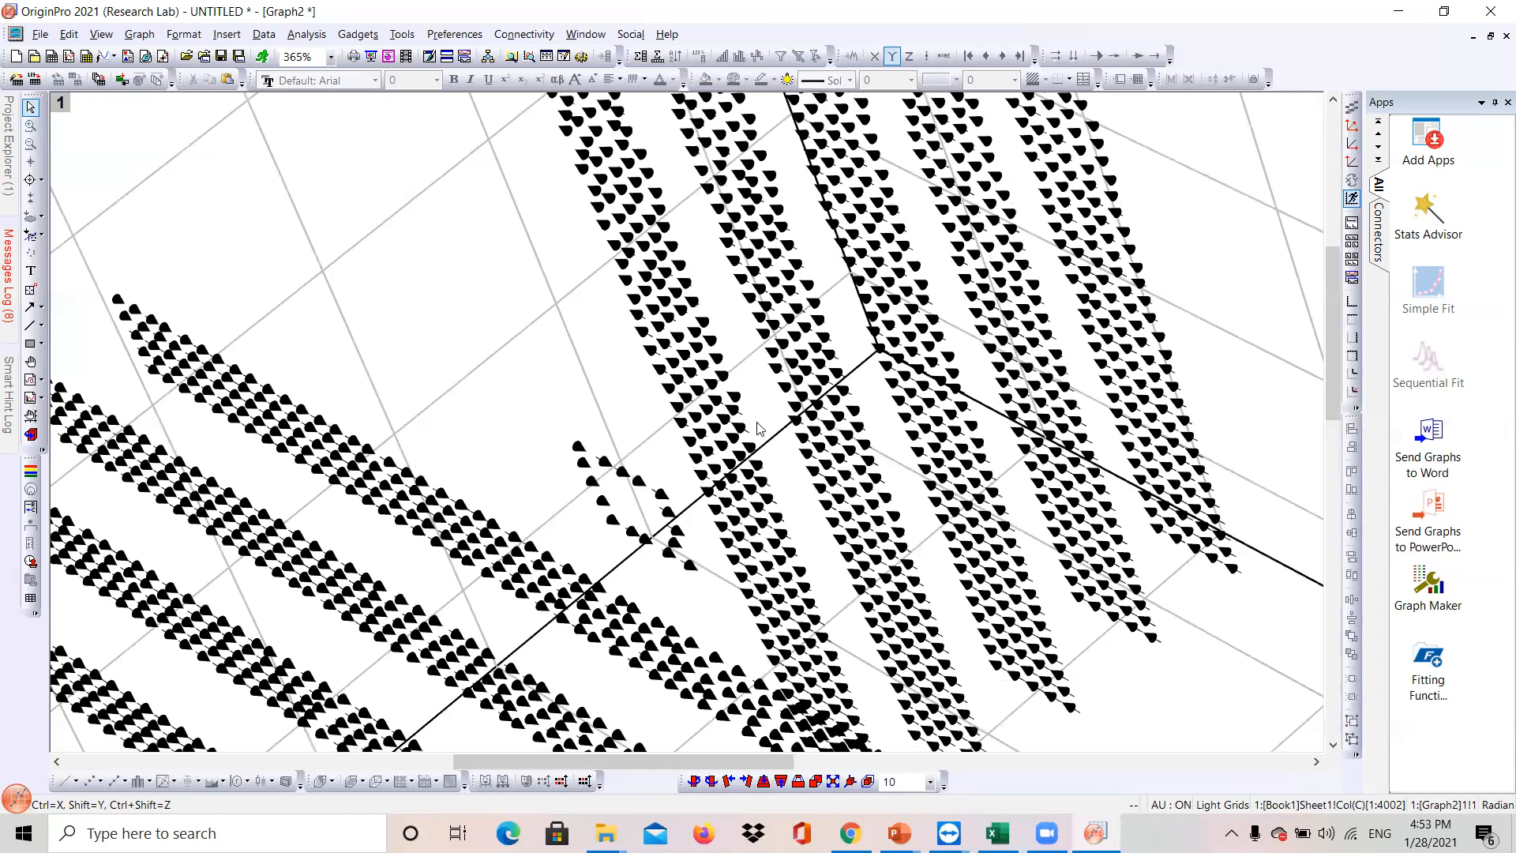
{"action": "scroll", "coordinate": [756, 427], "scroll_direction": "down", "scroll_amount": 5}
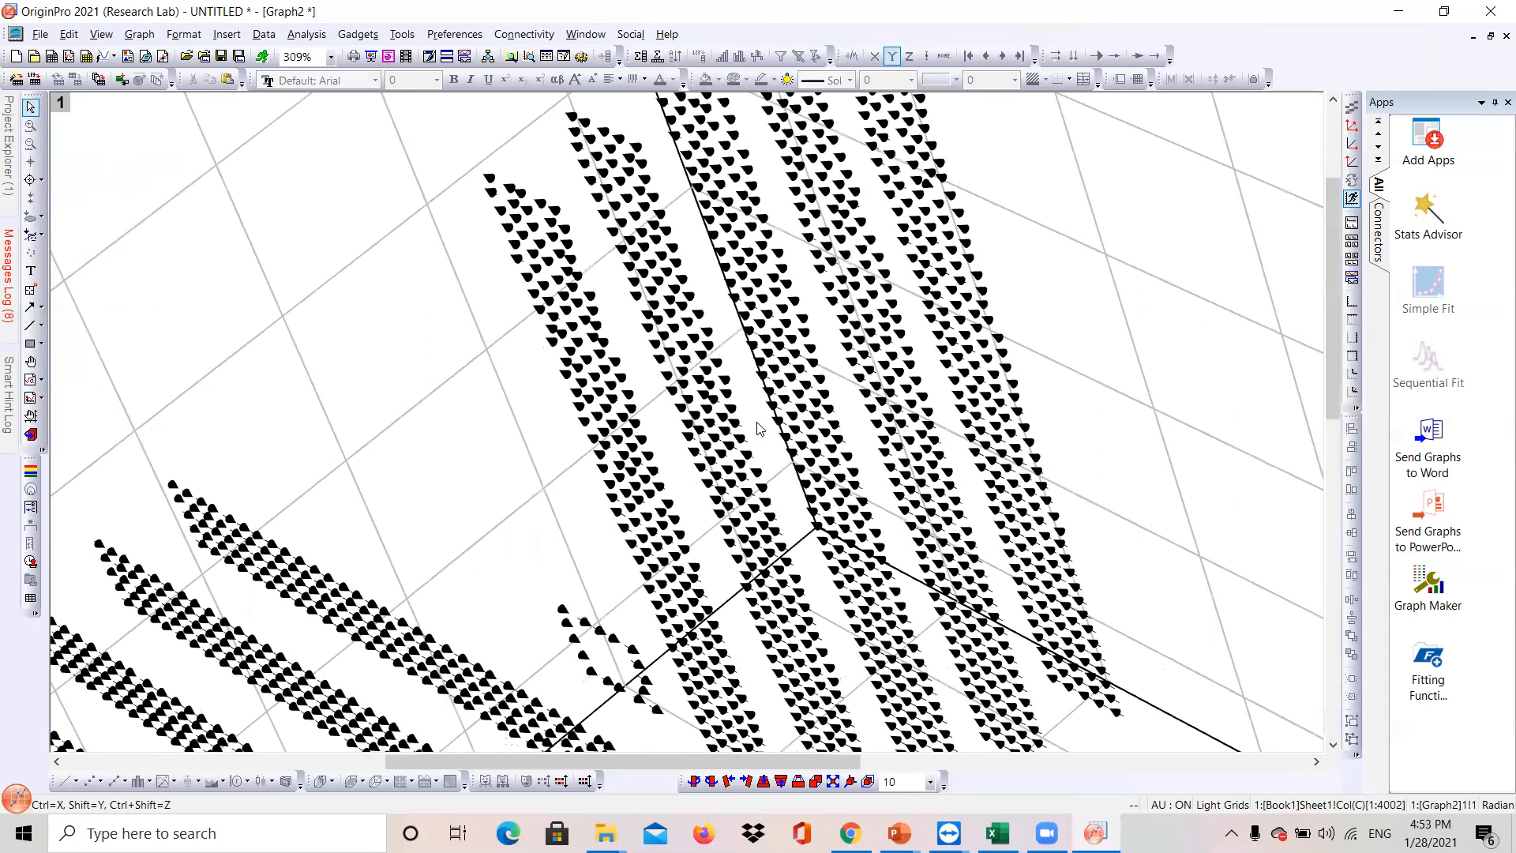
{"action": "scroll", "coordinate": [758, 429], "scroll_direction": "down", "scroll_amount": 2}
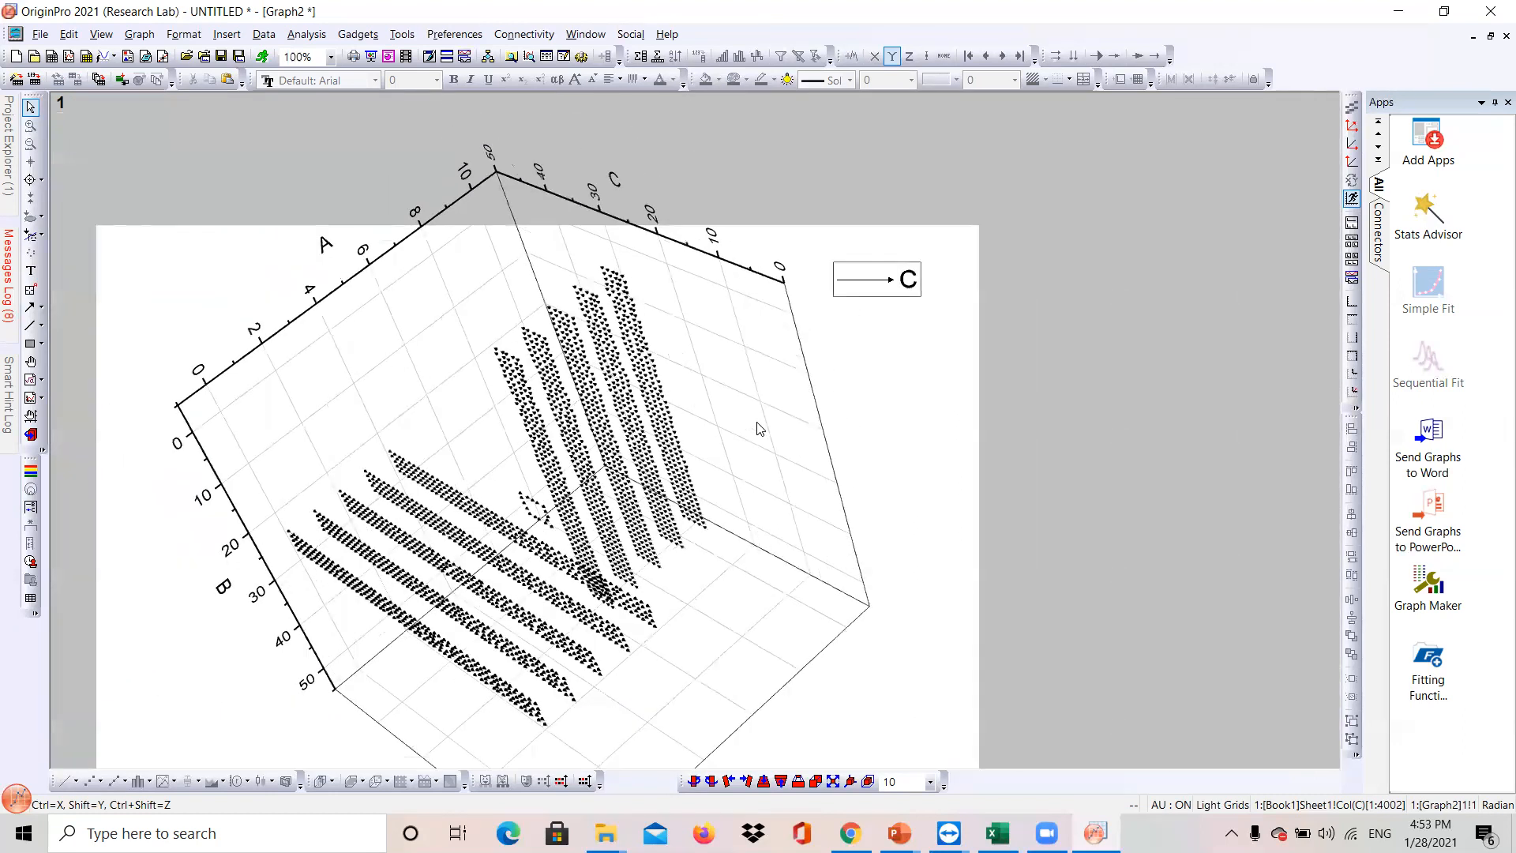